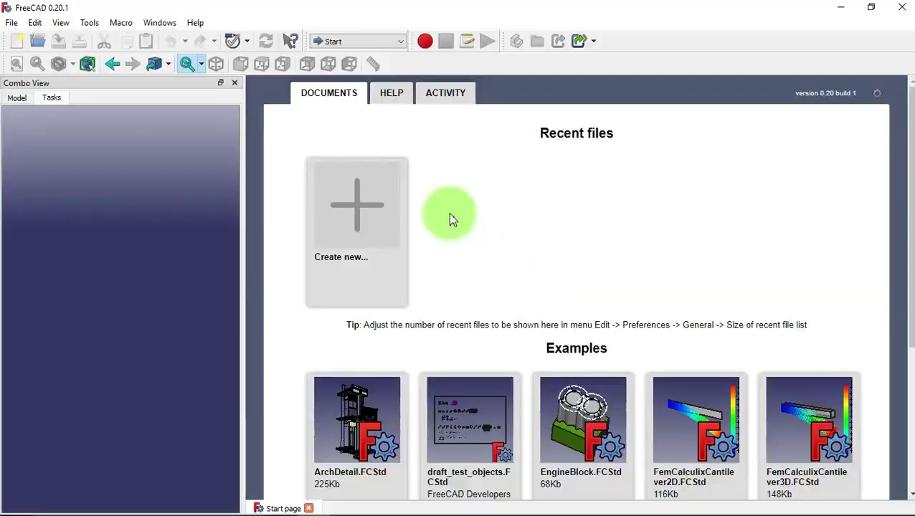
# Start a new Part Design document with an empty sketch on XZ_Plane
pyautogui.click(351, 204)
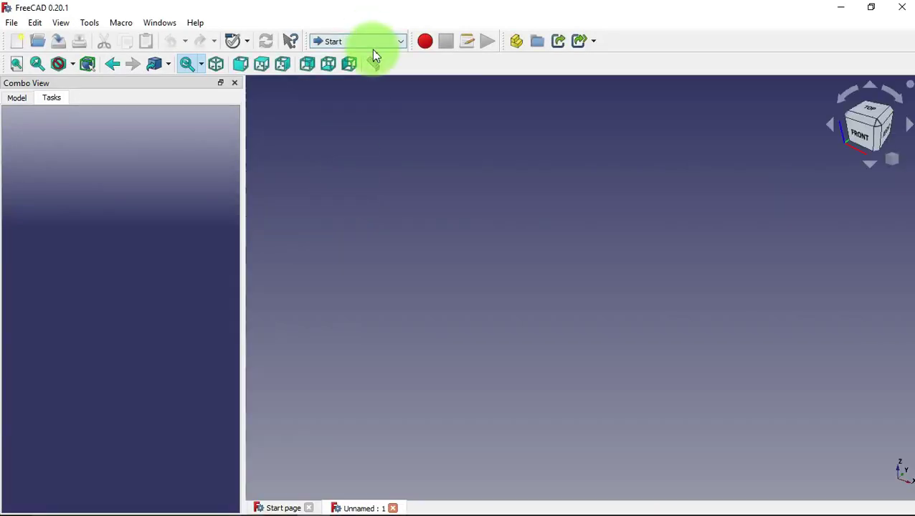
pyautogui.click(374, 44)
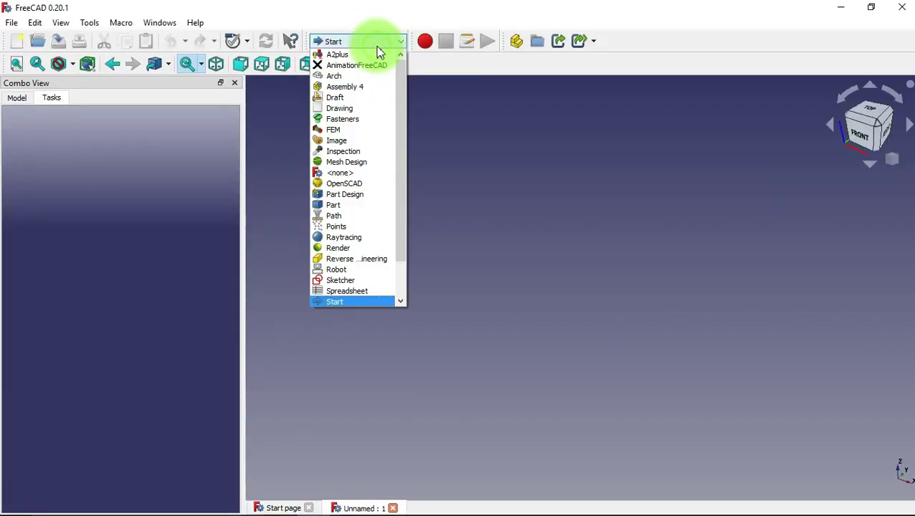
pyautogui.click(365, 195)
pyautogui.click(137, 165)
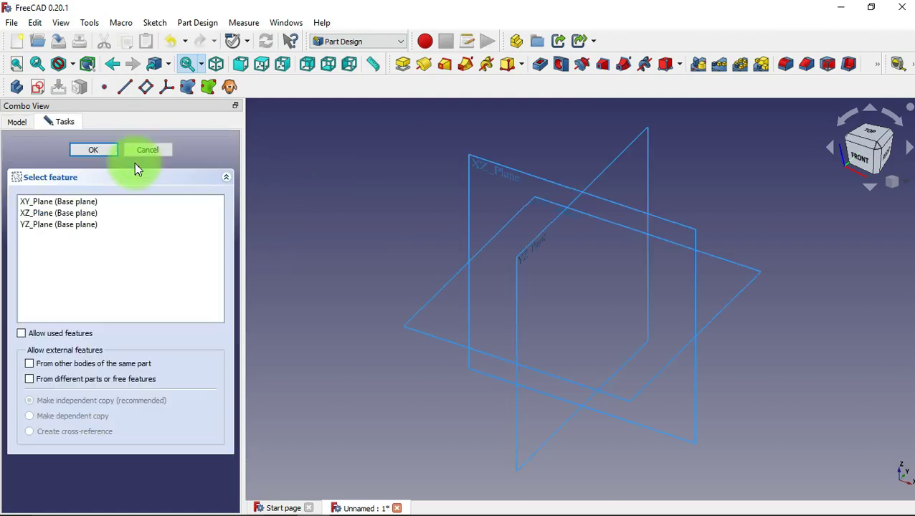
pyautogui.click(491, 169)
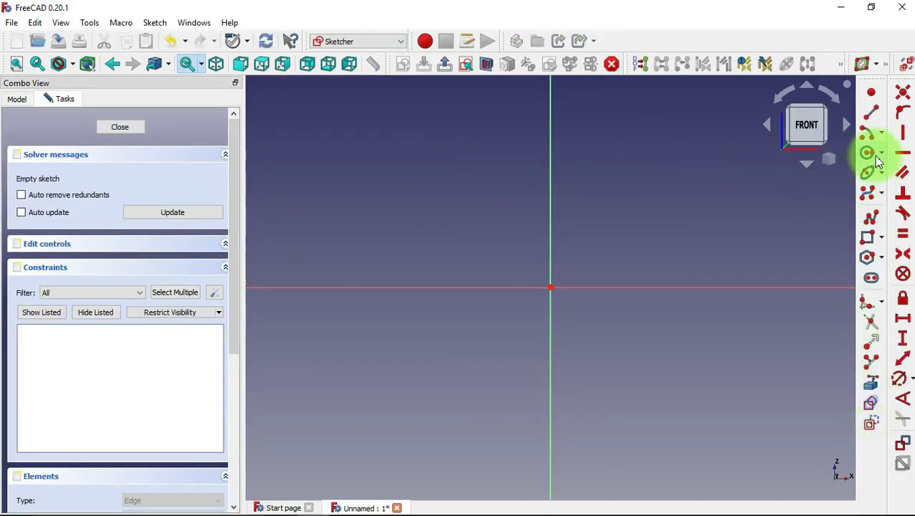
# Draw two tall vertical lines from the horizontal axis and two short horizontal lines near the top
pyautogui.click(870, 112)
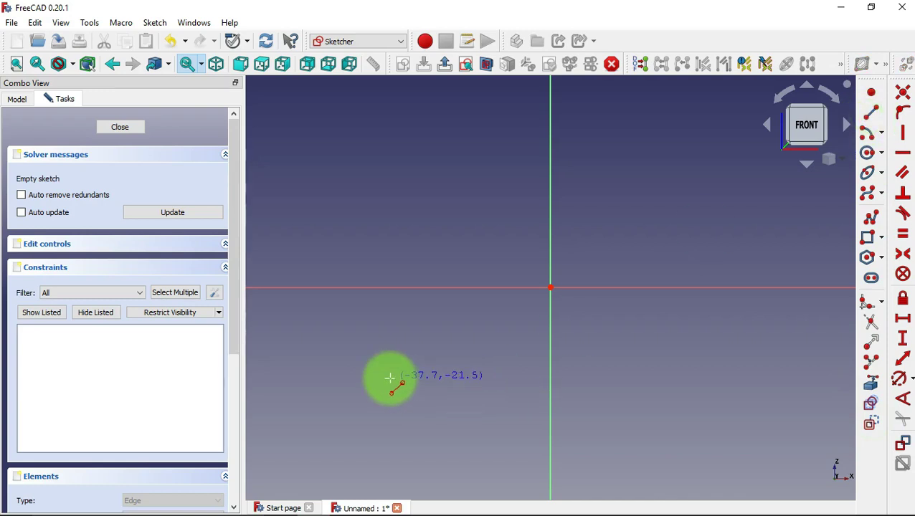
pyautogui.scroll(-4, 389, 378)
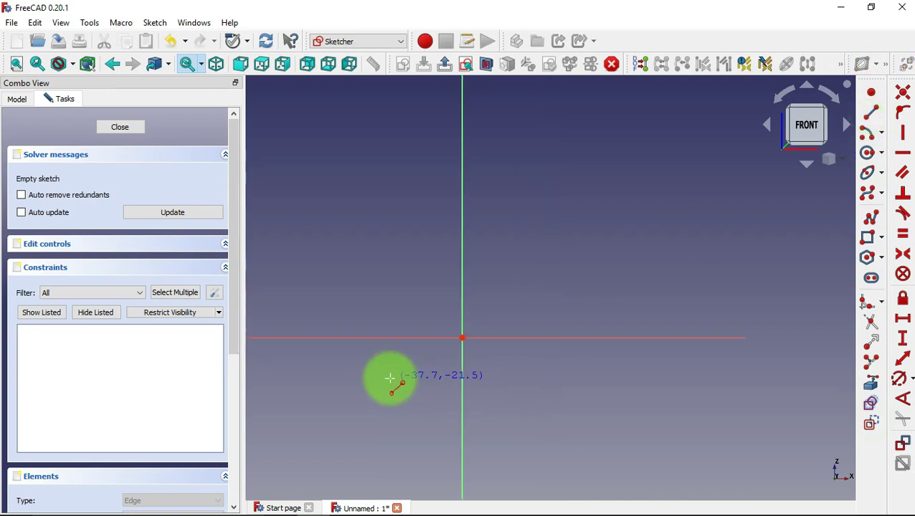
pyautogui.click(553, 337)
pyautogui.click(552, 156)
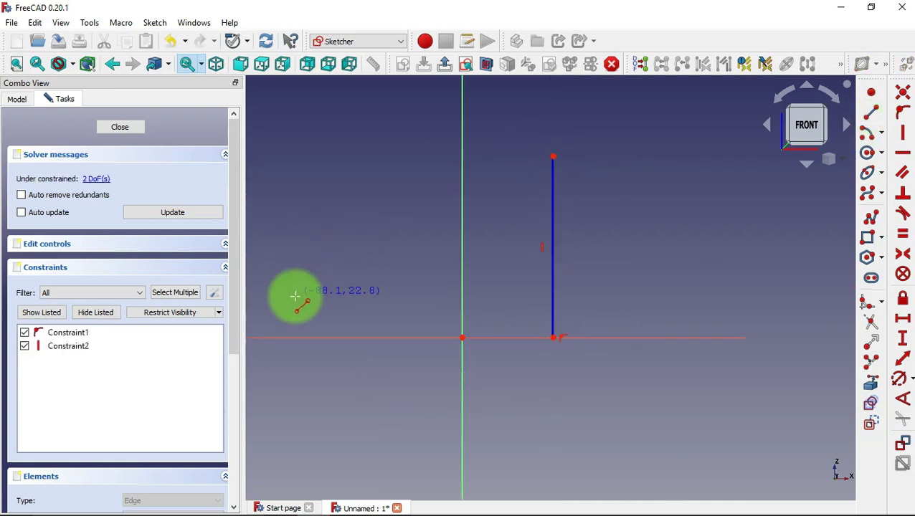
pyautogui.click(340, 336)
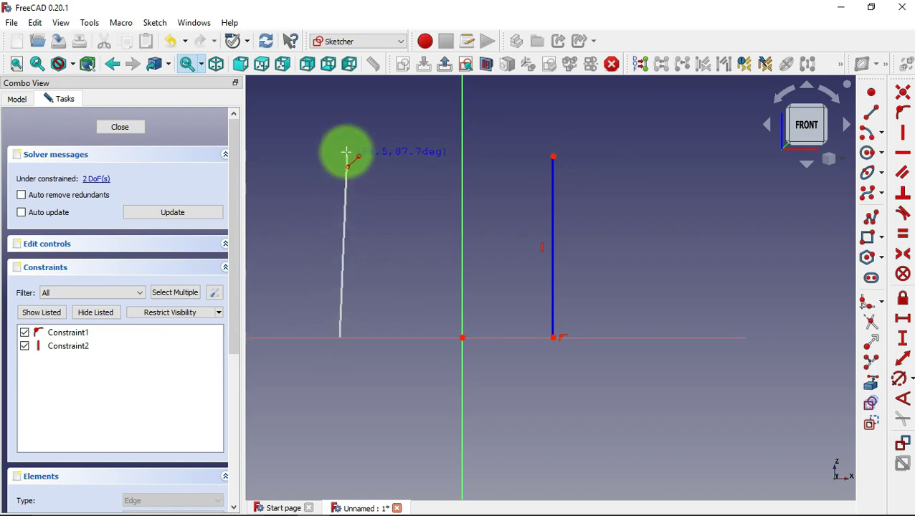
pyautogui.click(343, 145)
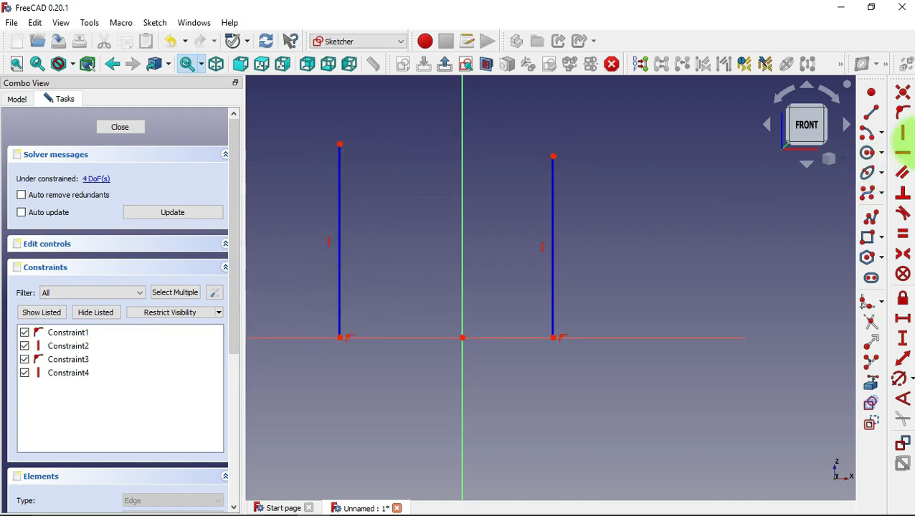
pyautogui.click(869, 113)
pyautogui.click(387, 148)
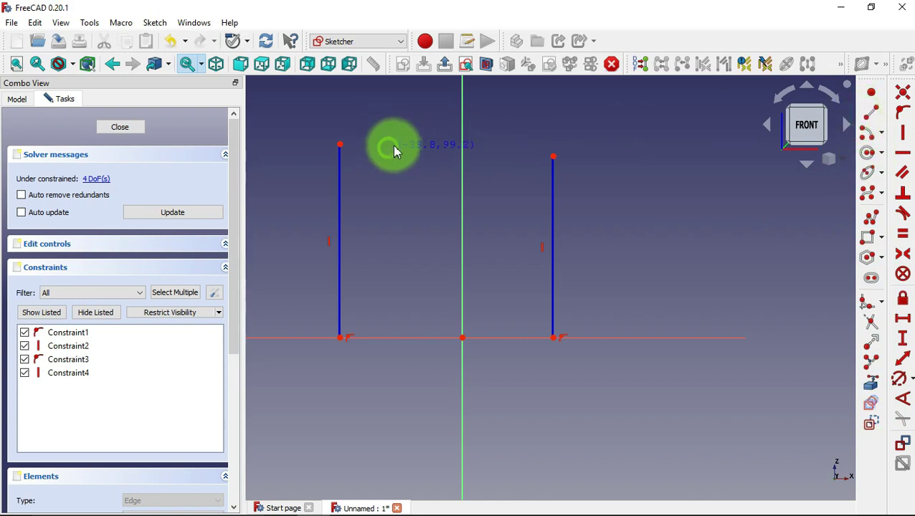
pyautogui.click(506, 147)
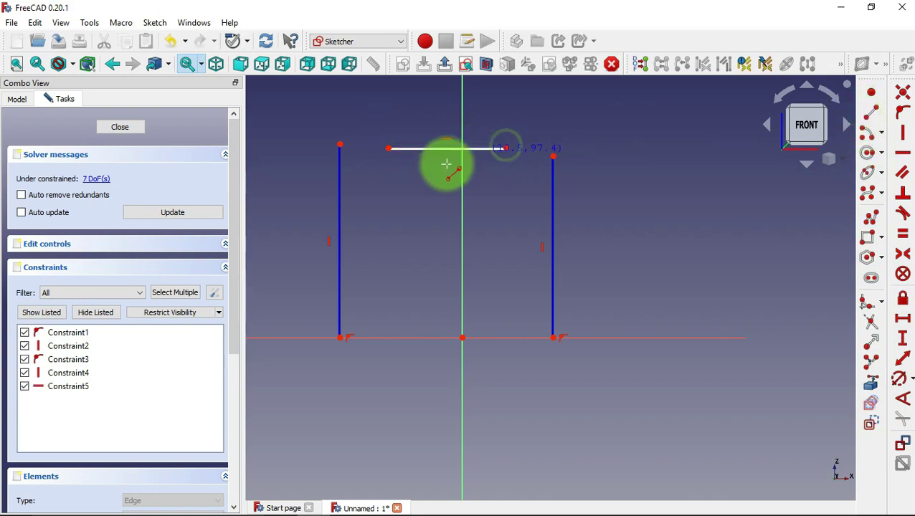
pyautogui.click(401, 171)
pyautogui.click(497, 170)
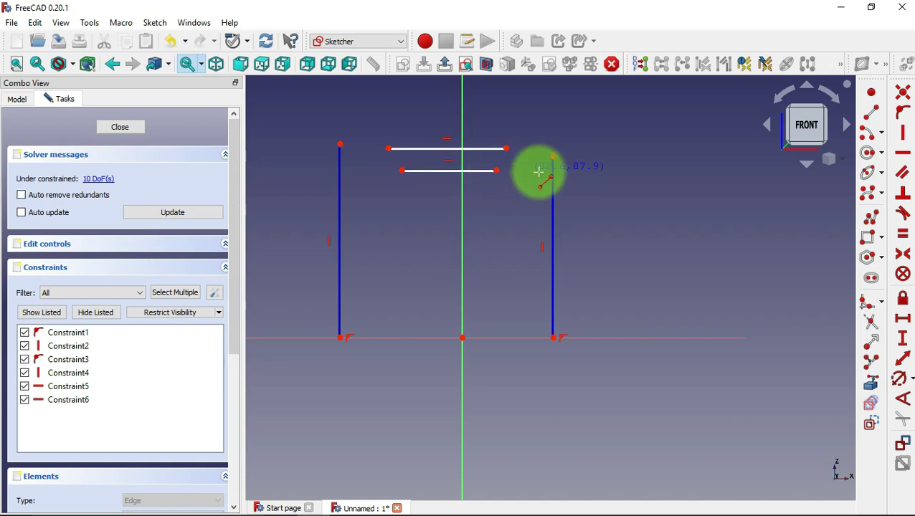
# Draw two small U-shaped polylines between the vertical lines
pyautogui.click(874, 223)
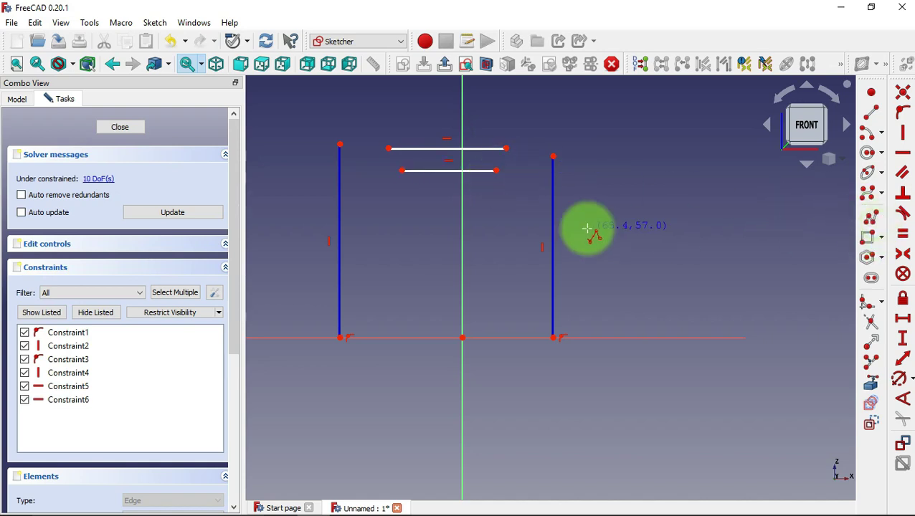
pyautogui.click(511, 256)
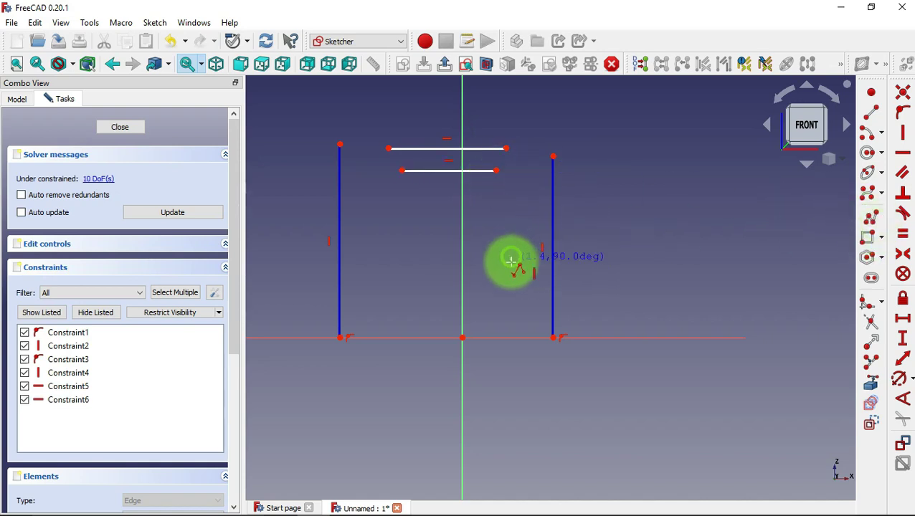
pyautogui.click(509, 302)
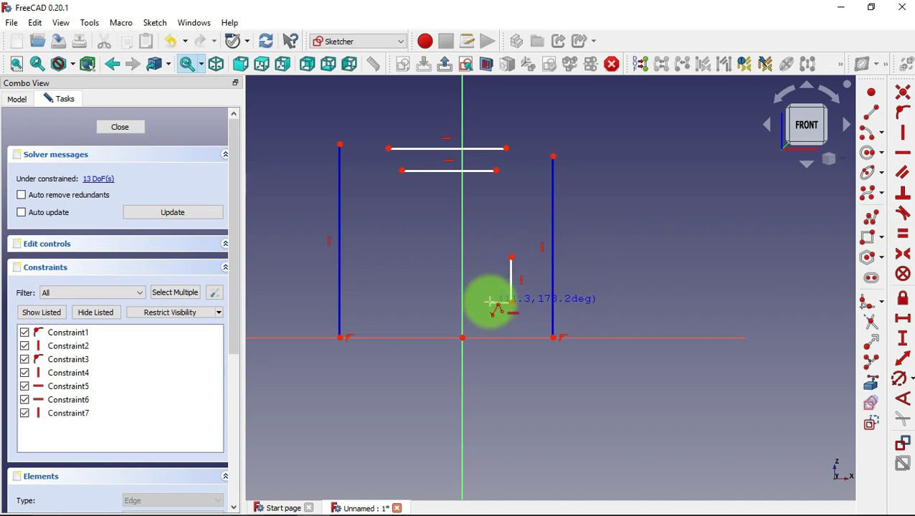
pyautogui.click(490, 304)
pyautogui.click(488, 266)
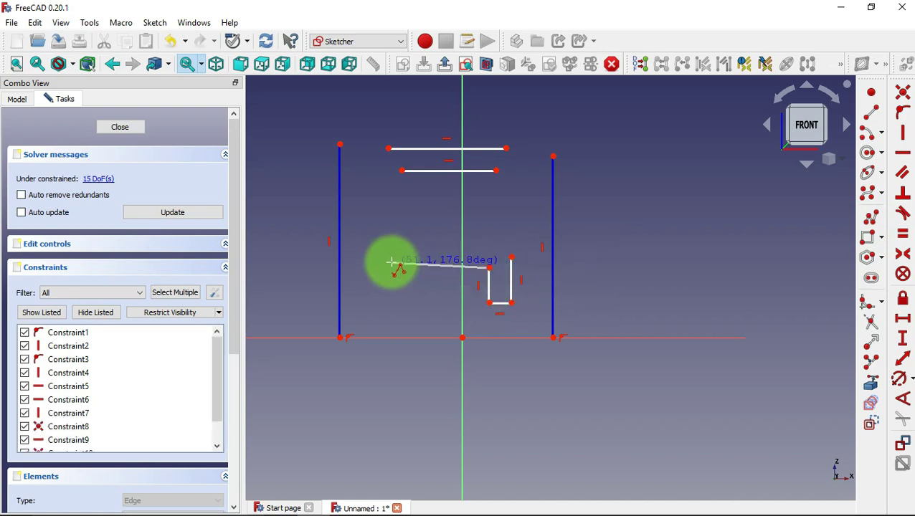
pyautogui.rightClick(380, 263)
pyautogui.click(354, 265)
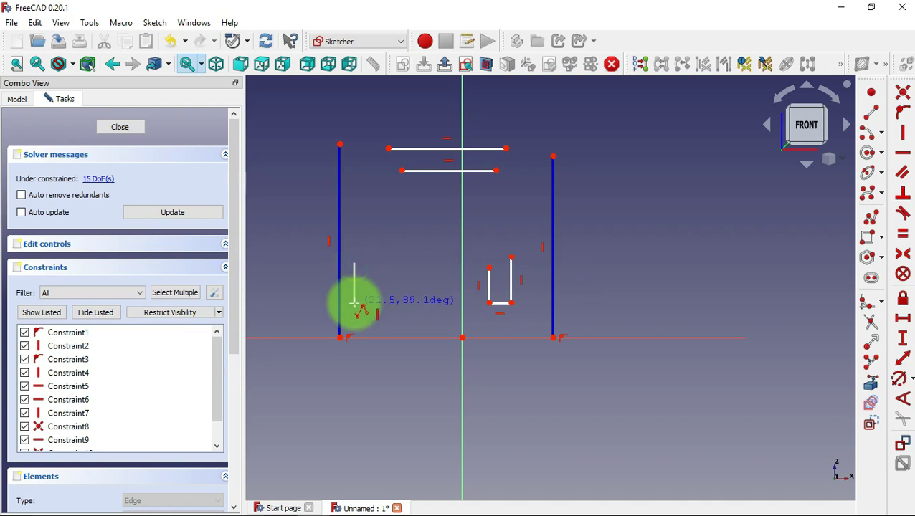
pyautogui.click(355, 303)
pyautogui.click(391, 303)
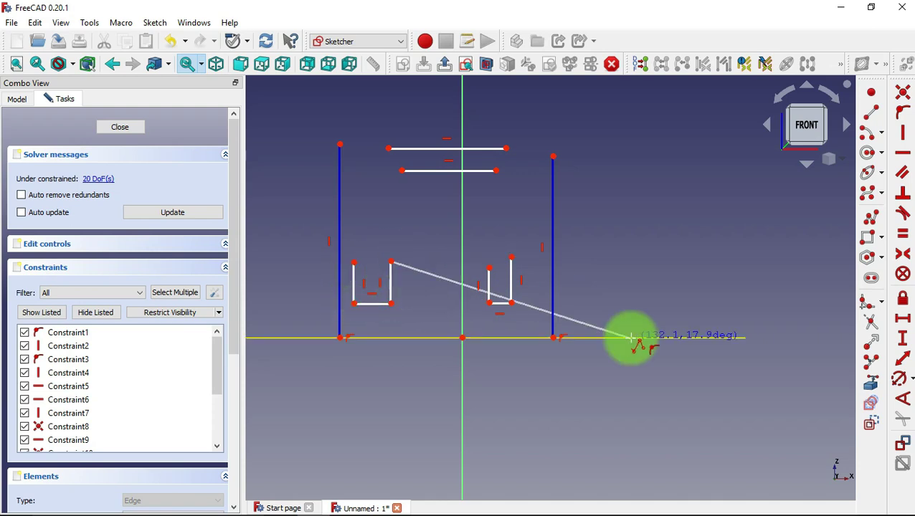
# Complete the second U and make the U shapes' bottoms and legs equal length
pyautogui.click(903, 233)
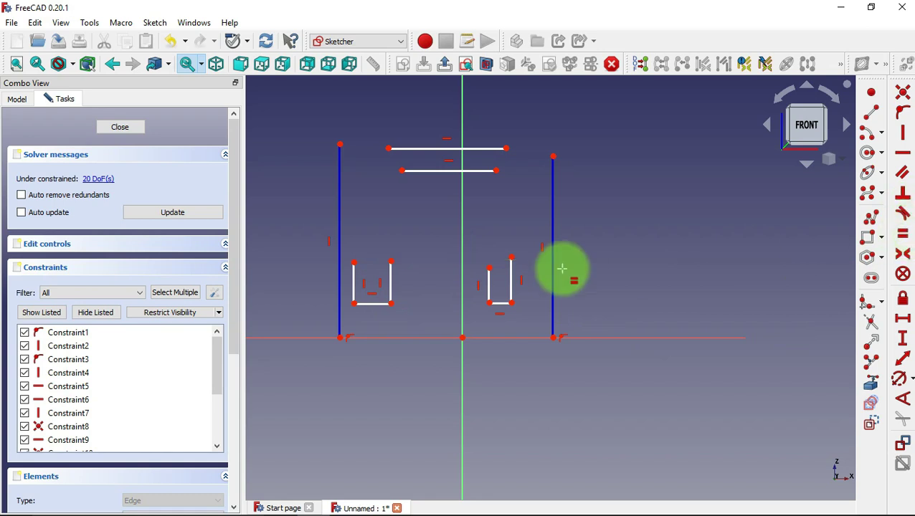
pyautogui.click(500, 303)
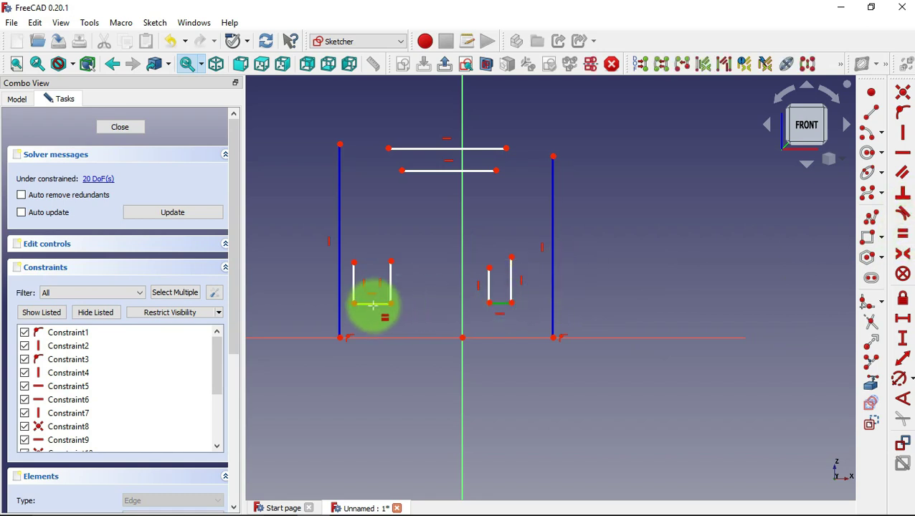
pyautogui.click(373, 305)
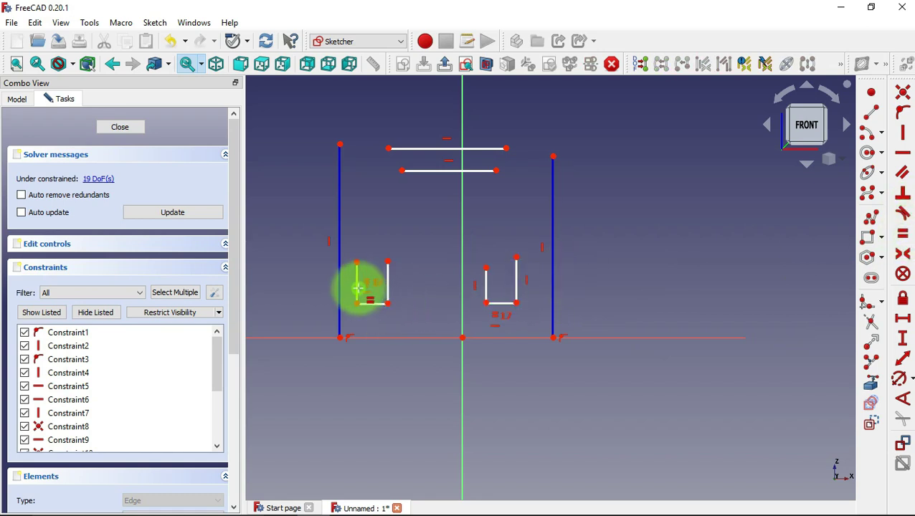
pyautogui.click(356, 288)
pyautogui.click(388, 283)
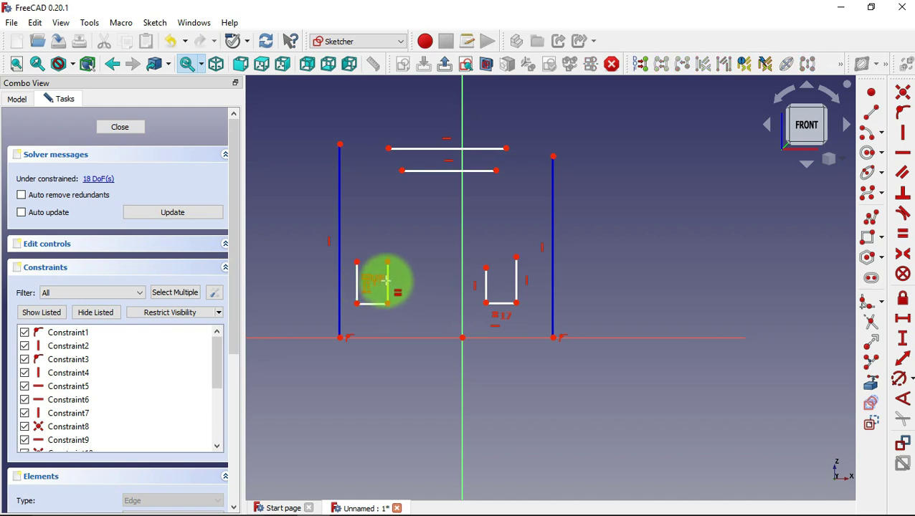
pyautogui.press('e')
pyautogui.click(486, 283)
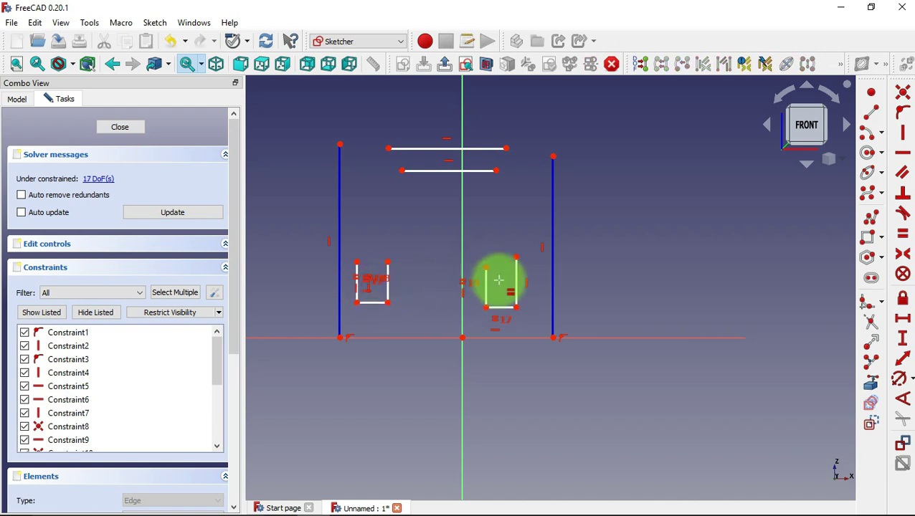
pyautogui.click(521, 280)
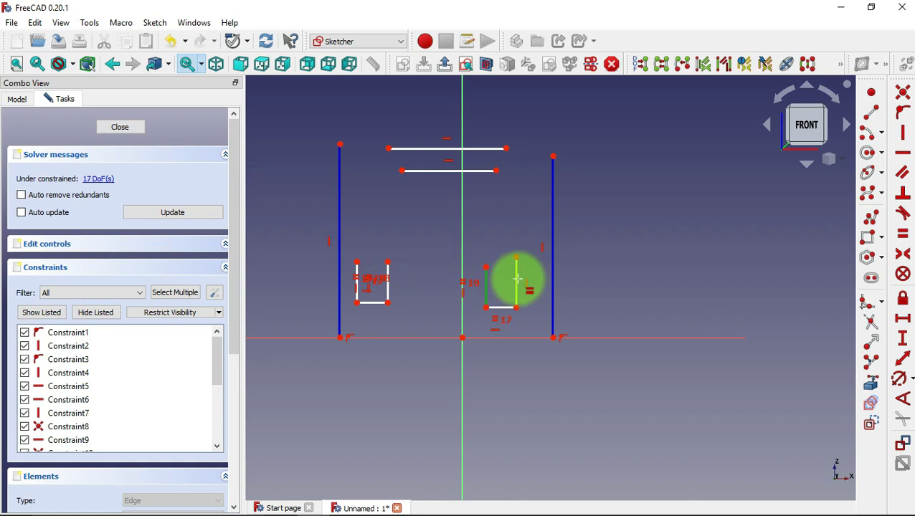
pyautogui.click(516, 279)
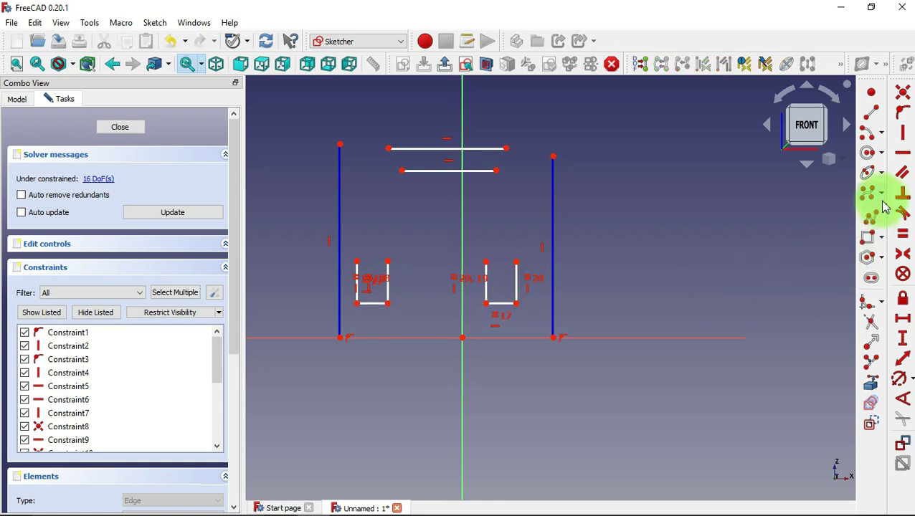
# Align the upper line's ends horizontally with the tops of both vertical lines
pyautogui.click(903, 151)
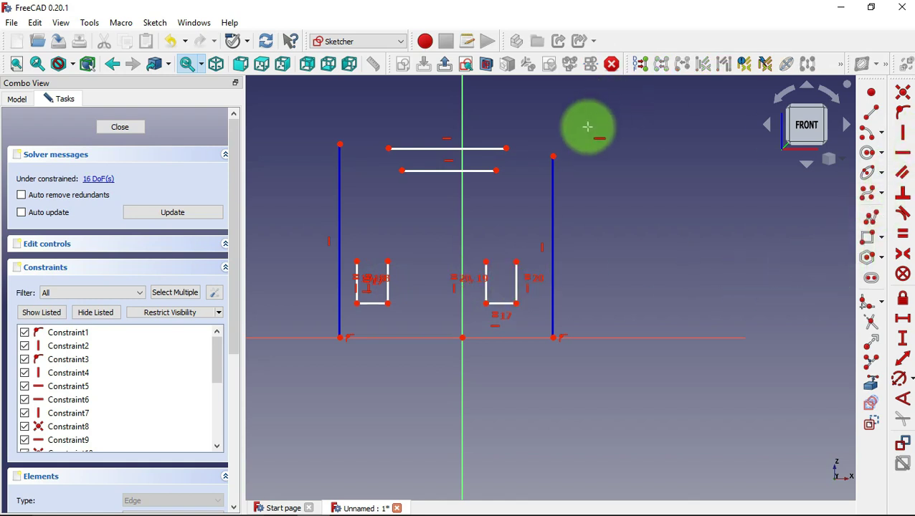
pyautogui.click(554, 155)
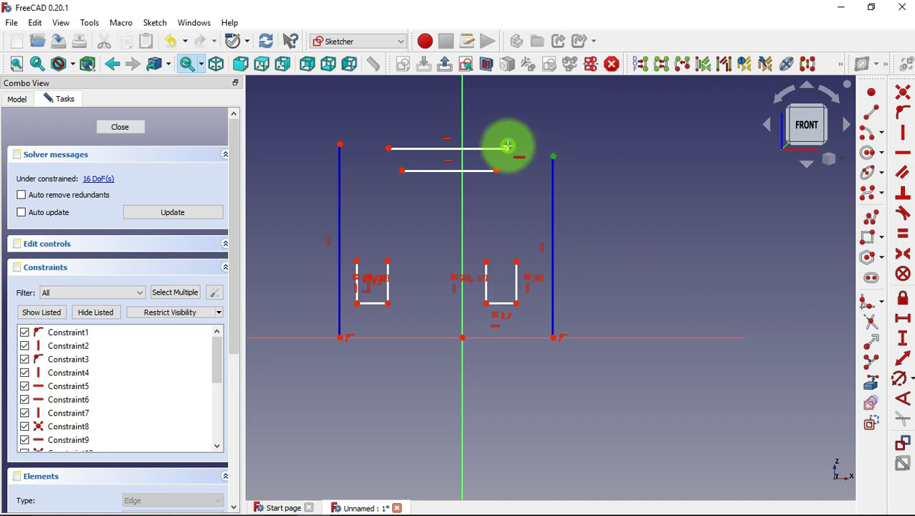
pyautogui.click(507, 145)
pyautogui.click(388, 156)
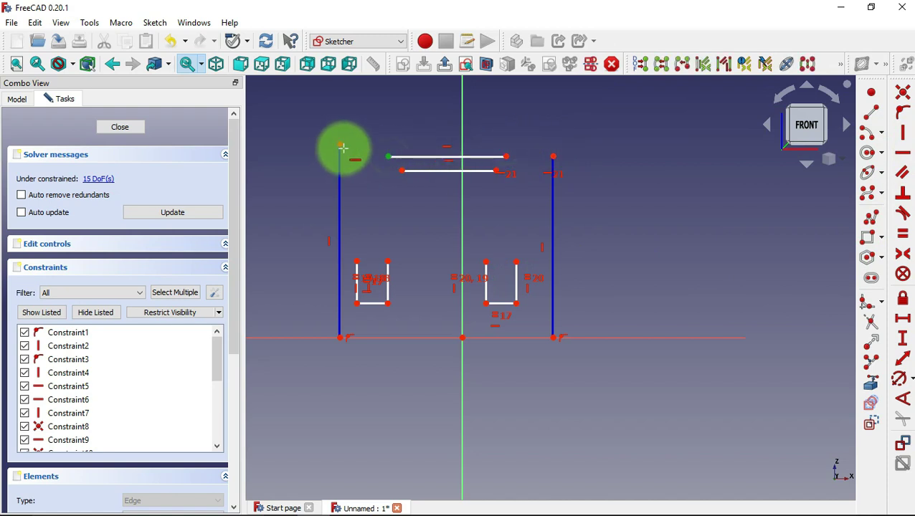
pyautogui.click(340, 142)
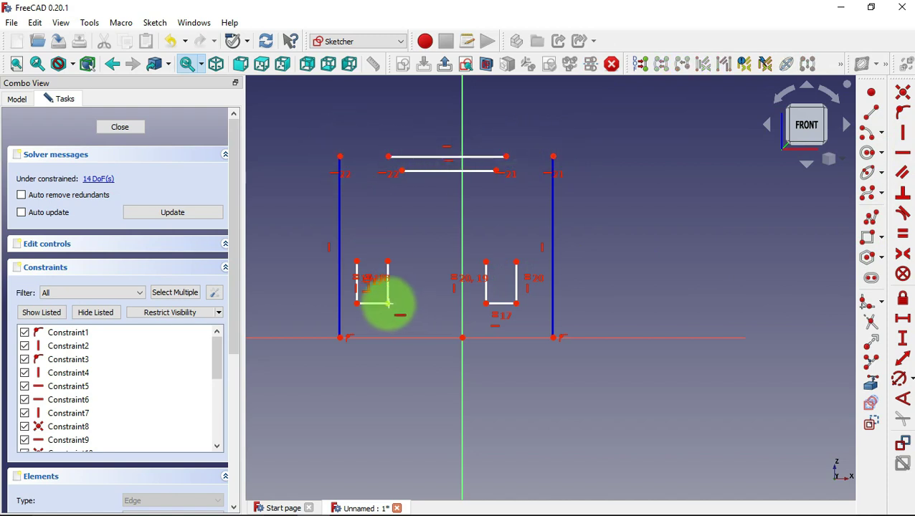
# Tie the two slot bottom endpoints together, undoing the redundant horizontal constraint
pyautogui.click(387, 304)
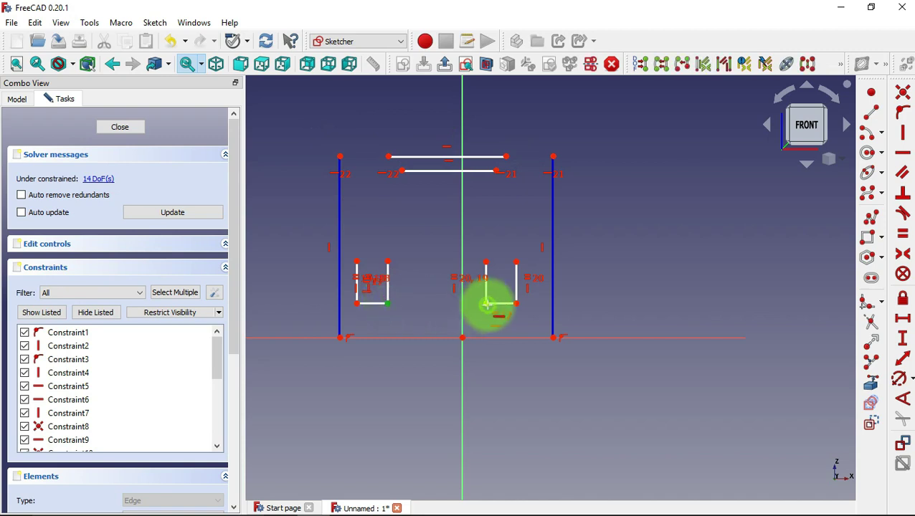
pyautogui.click(486, 304)
pyautogui.press('h')
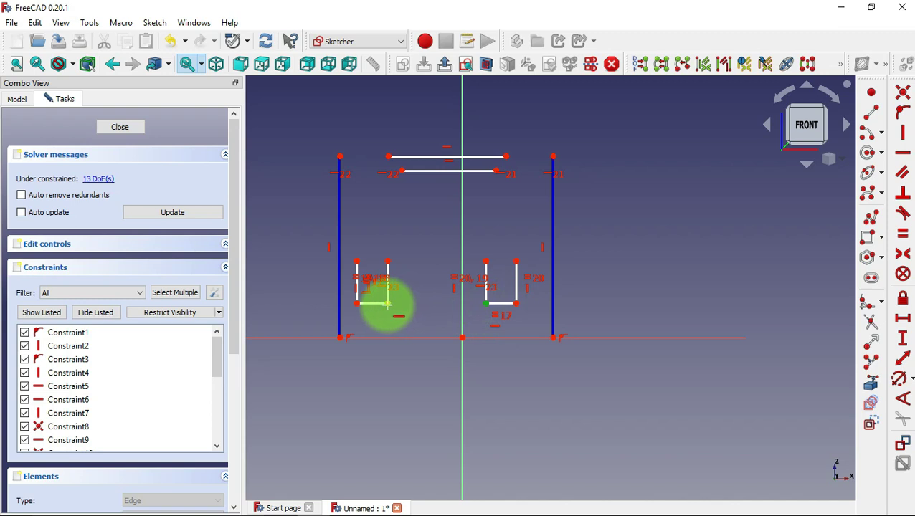
pyautogui.click(370, 304)
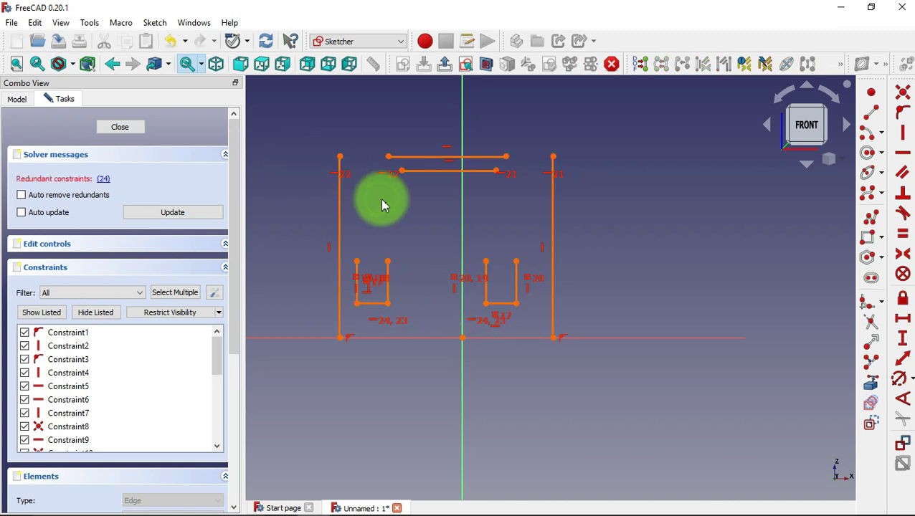
pyautogui.hotkey('ctrl', 'z')
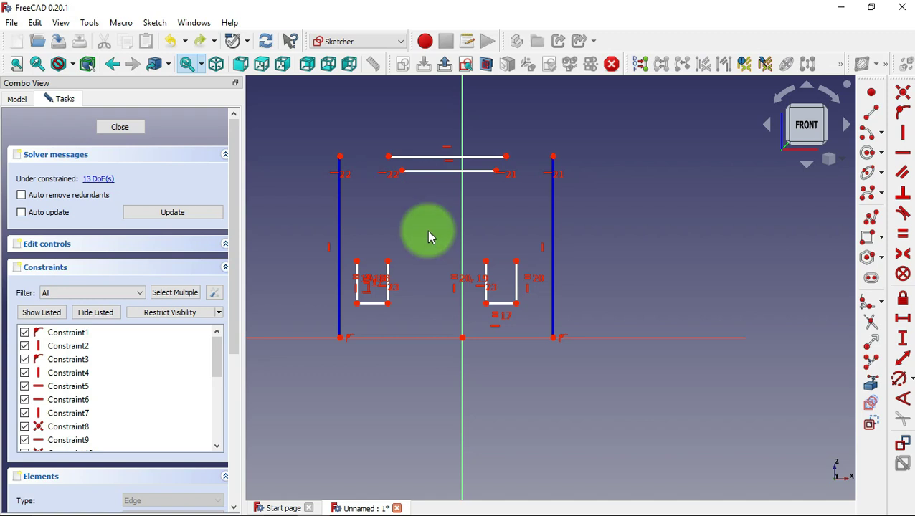
# Draw two centre arcs from the top lines' right ends down to the right slot
pyautogui.click(868, 136)
pyautogui.click(476, 214)
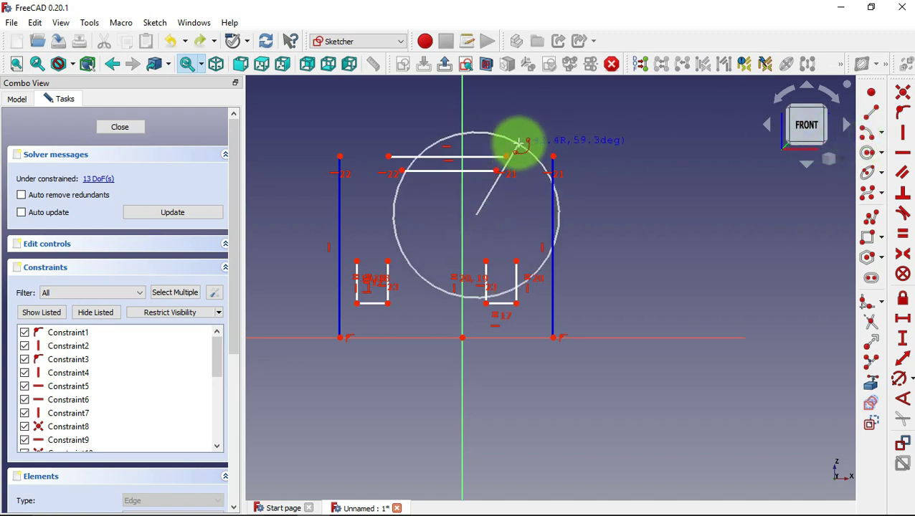
pyautogui.click(506, 157)
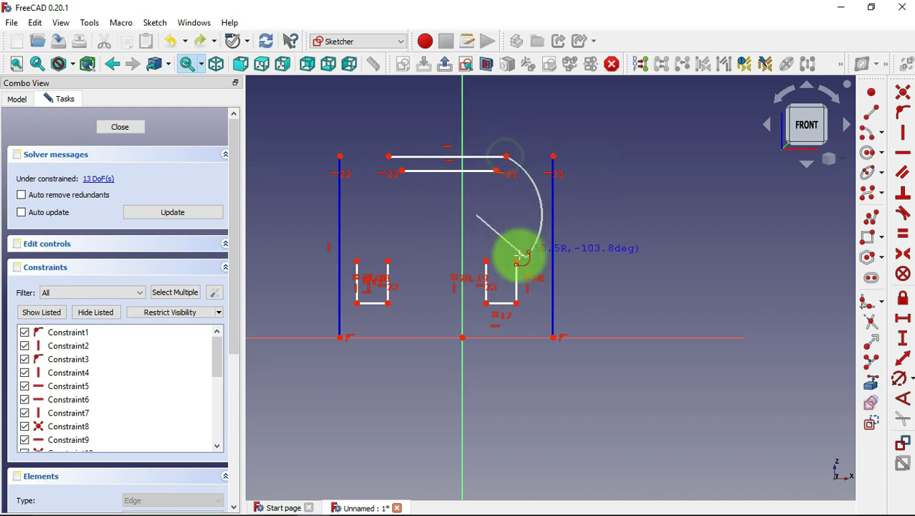
pyautogui.click(517, 263)
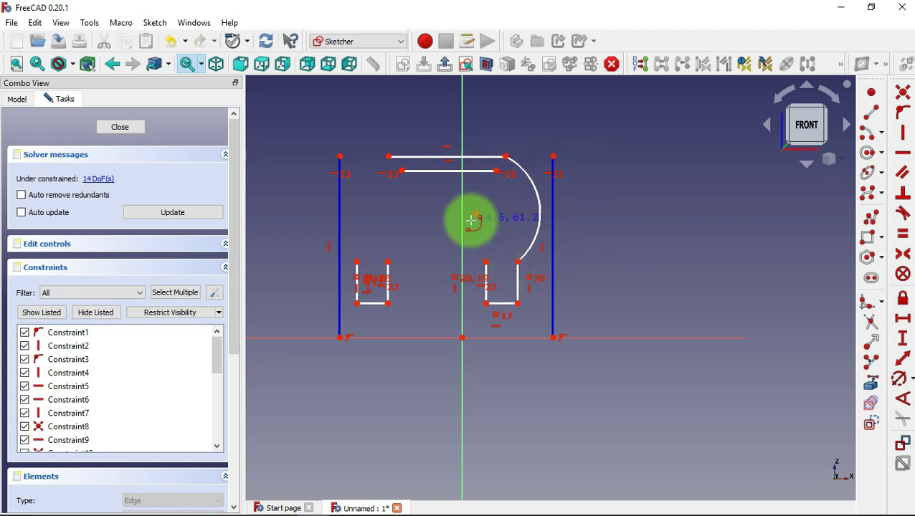
pyautogui.click(452, 204)
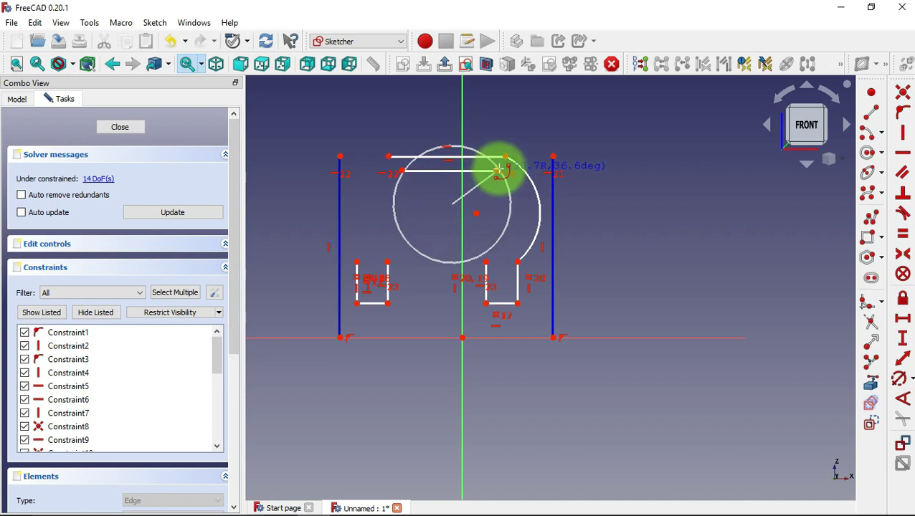
pyautogui.click(496, 170)
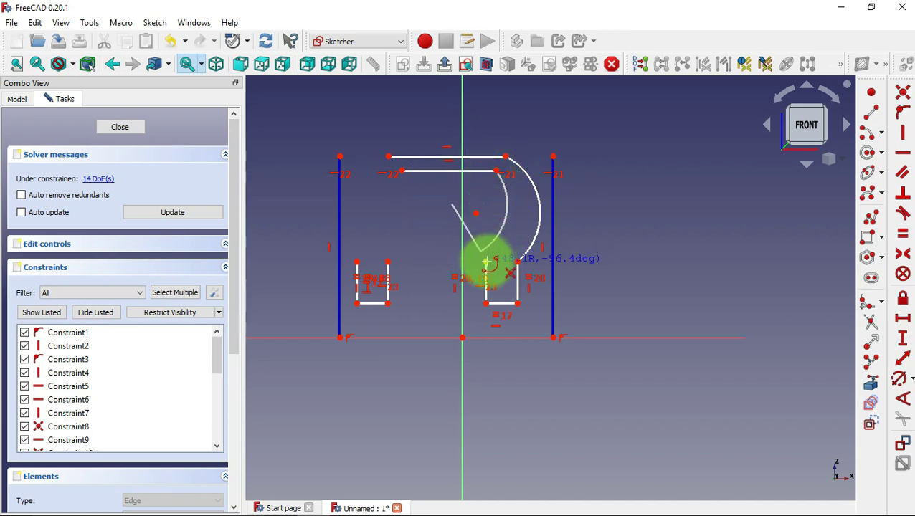
pyautogui.click(487, 265)
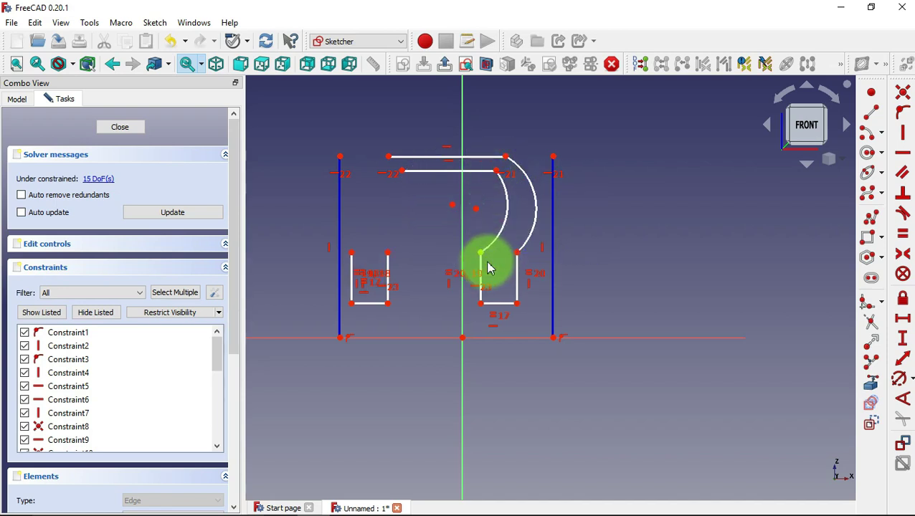
# Draw two centre arcs from the top lines' left ends down to the left slot
pyautogui.click(408, 219)
pyautogui.click(398, 169)
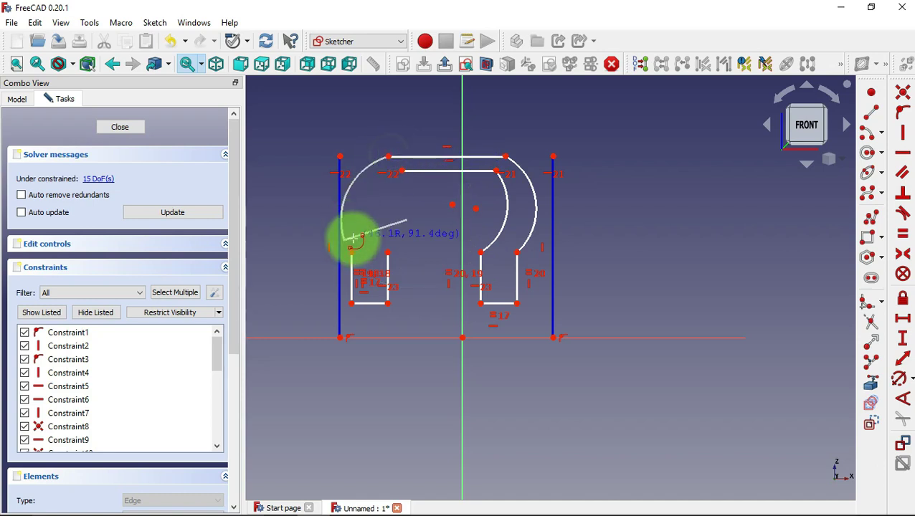
pyautogui.click(352, 253)
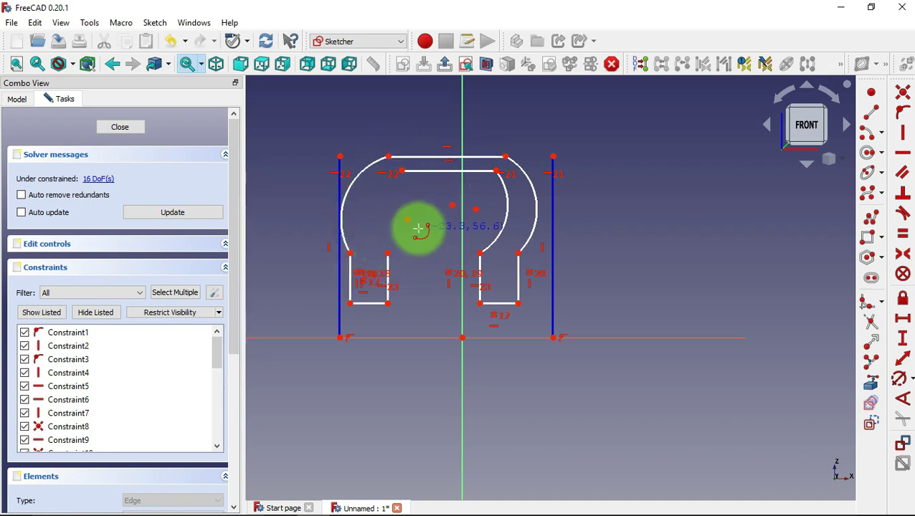
pyautogui.click(418, 218)
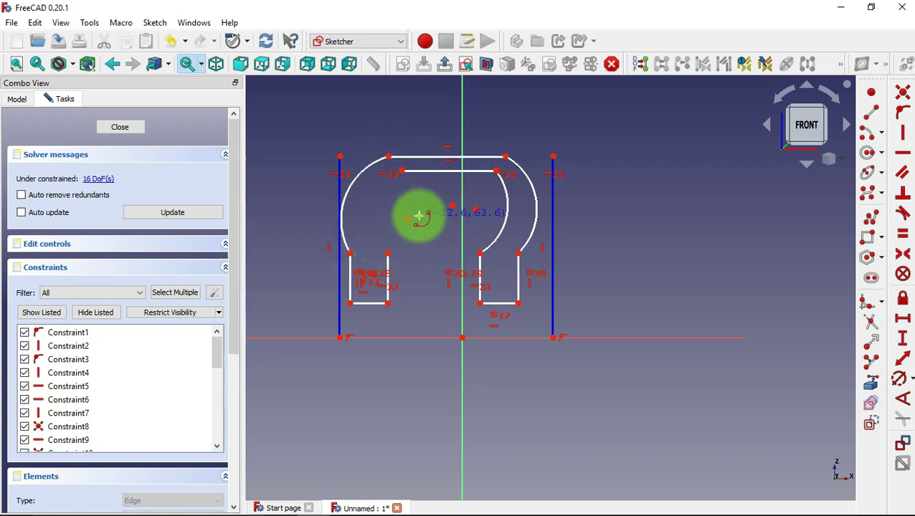
pyautogui.click(399, 166)
pyautogui.click(387, 254)
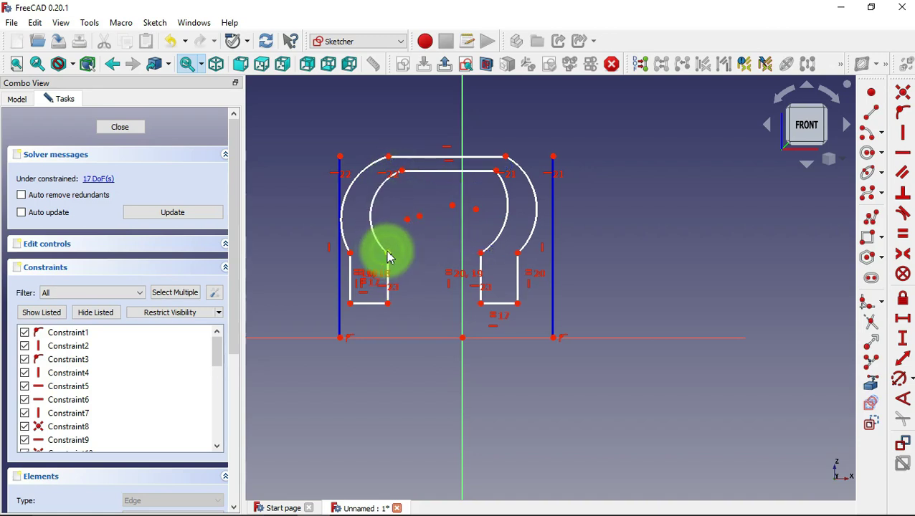
# Add horizontal distances: right vertical 97.5 mm from origin, verticals 195 mm apart
pyautogui.click(904, 326)
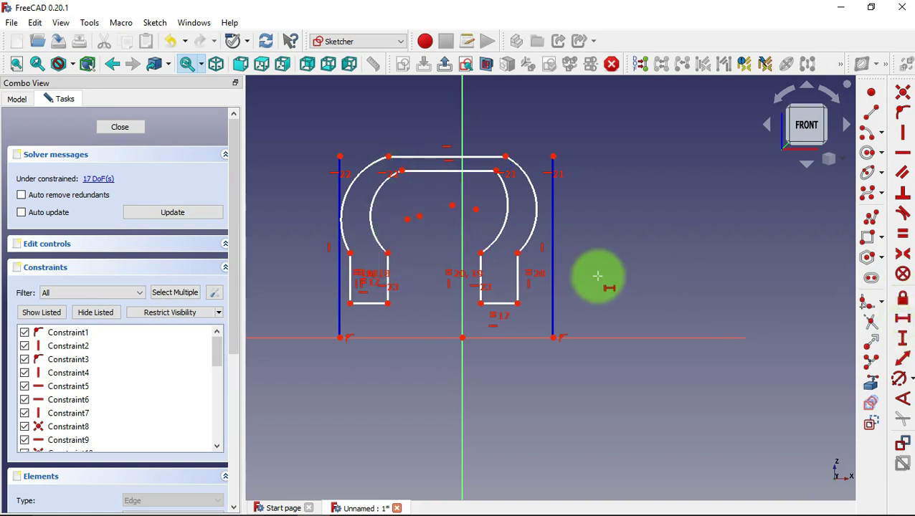
pyautogui.click(553, 337)
pyautogui.click(461, 337)
pyautogui.write('195/2 mm')
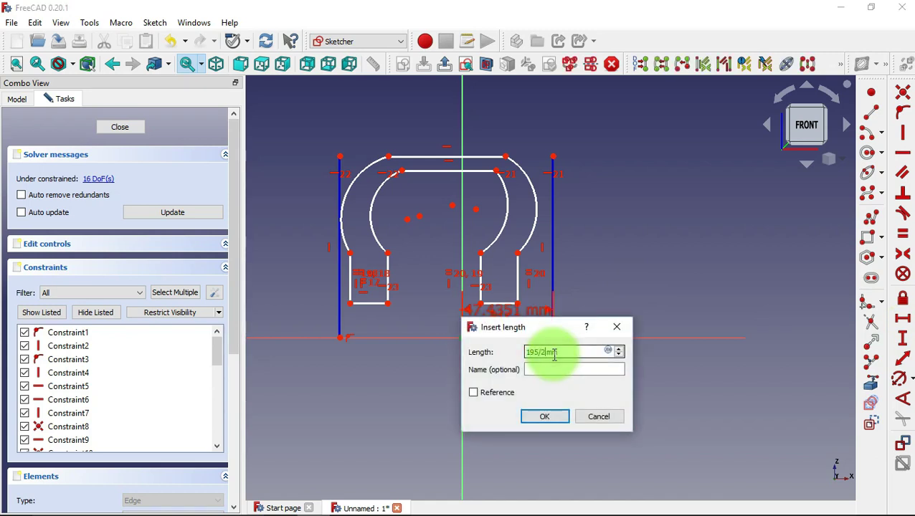
pyautogui.click(545, 416)
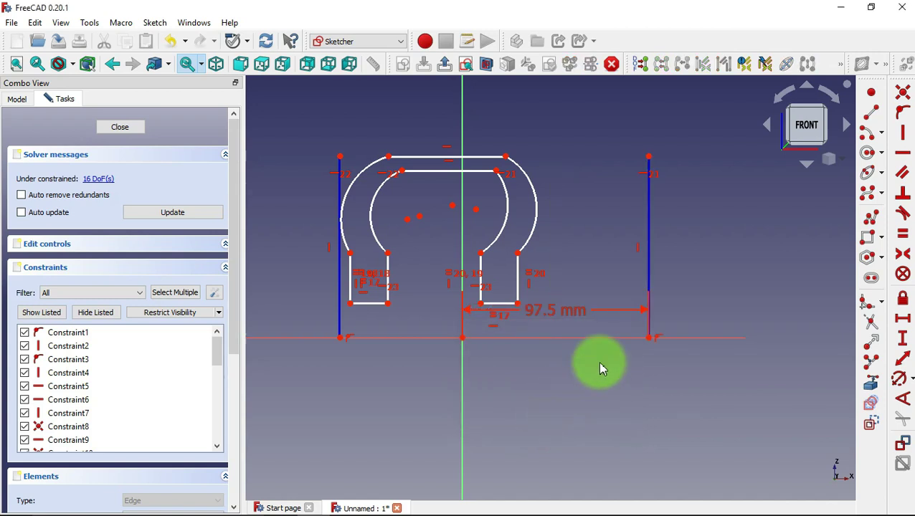
pyautogui.click(648, 337)
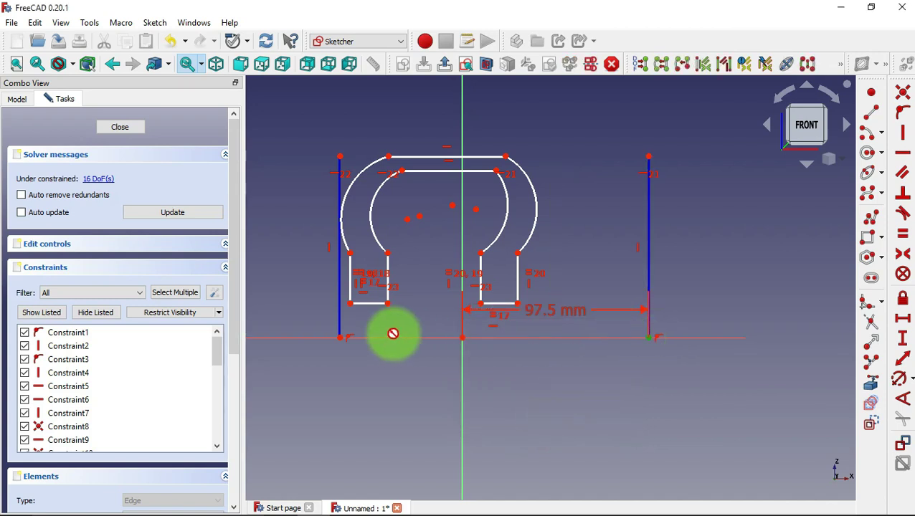
pyautogui.click(338, 337)
pyautogui.write('195')
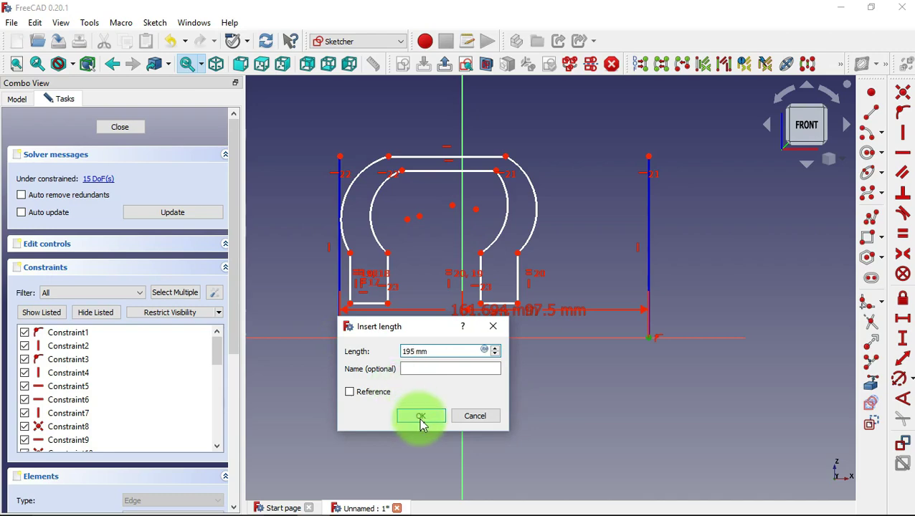
pyautogui.click(420, 416)
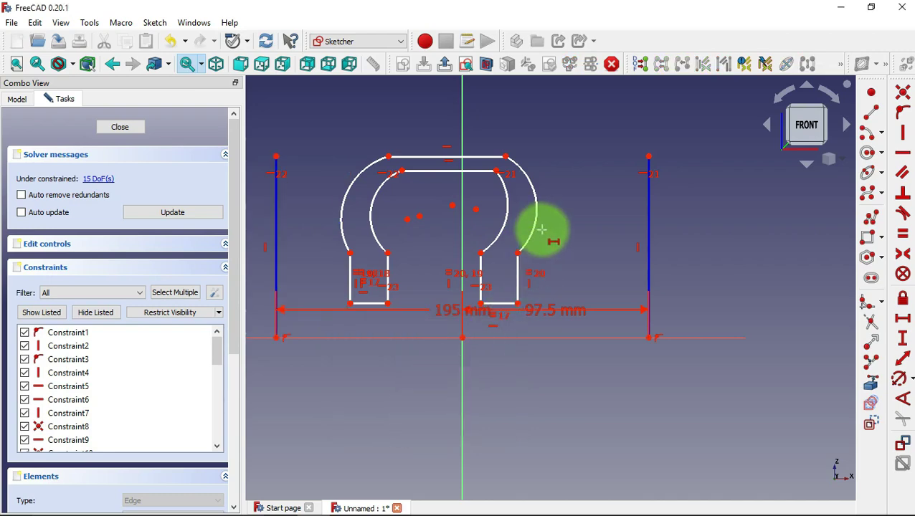
# Dimension the slot width 13 mm, slots 130 mm apart, and 65 mm from the origin
pyautogui.click(509, 303)
pyautogui.write('13')
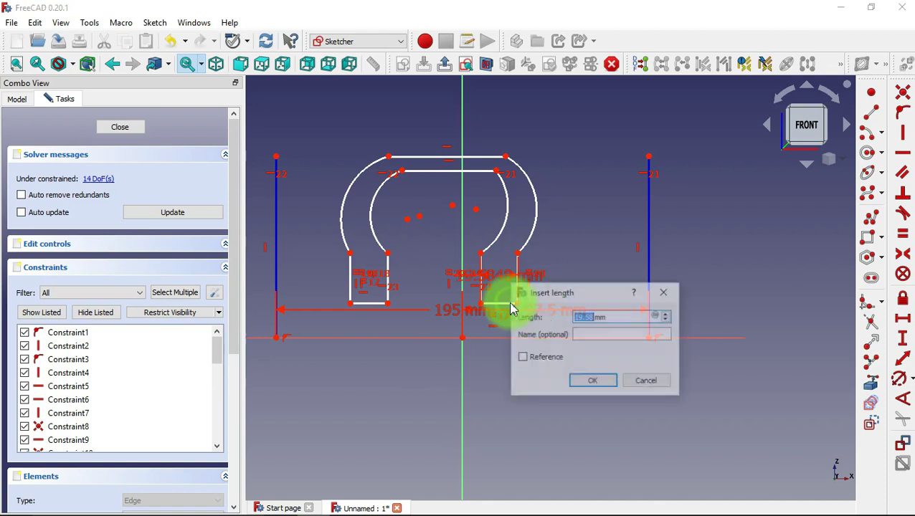
pyautogui.click(586, 382)
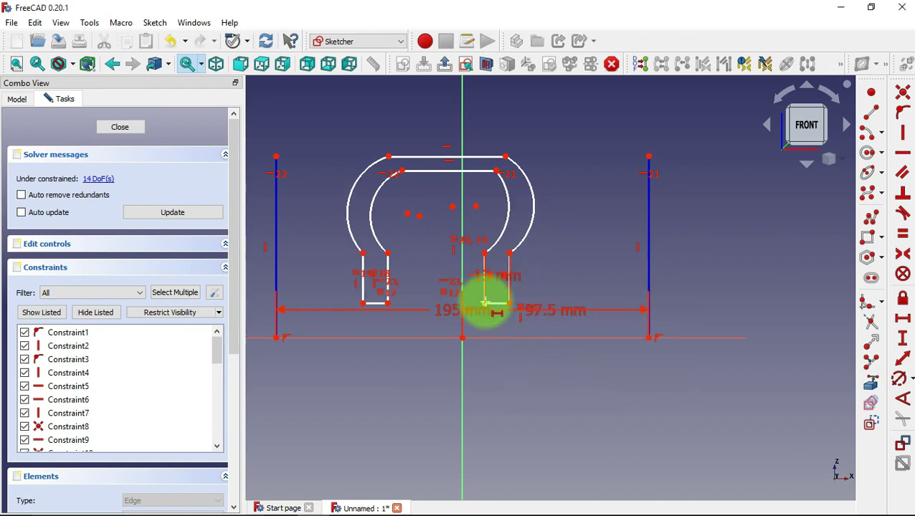
pyautogui.click(509, 303)
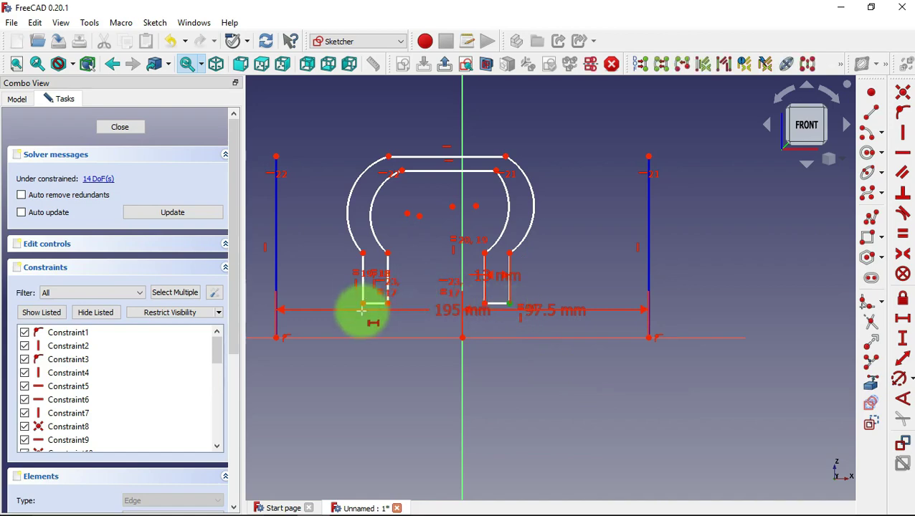
pyautogui.click(365, 302)
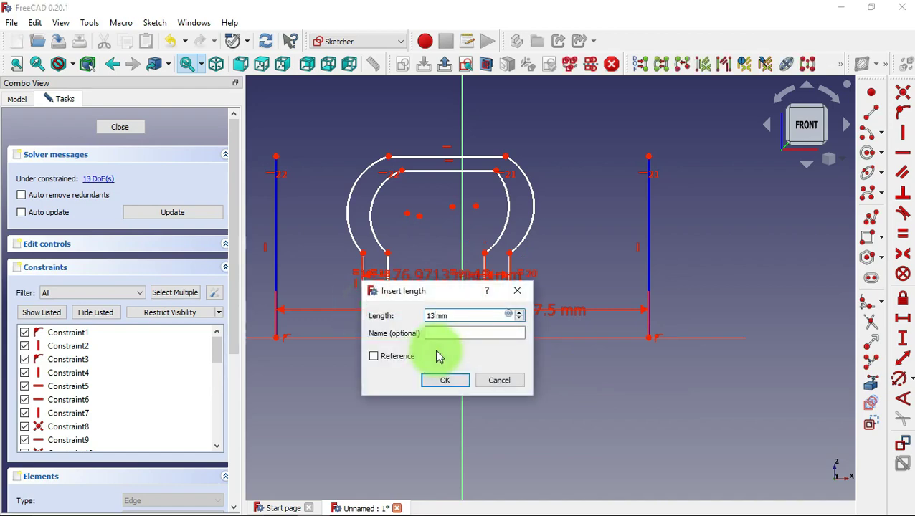
pyautogui.click(448, 380)
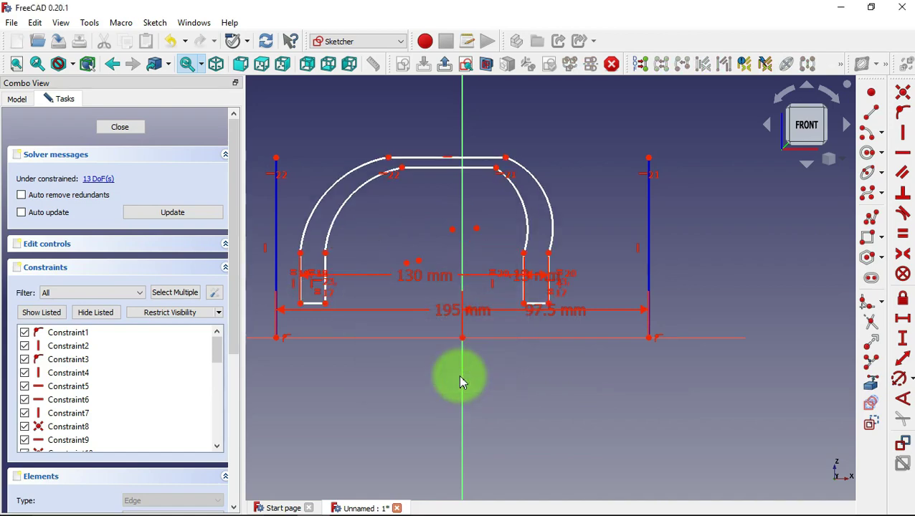
pyautogui.click(550, 305)
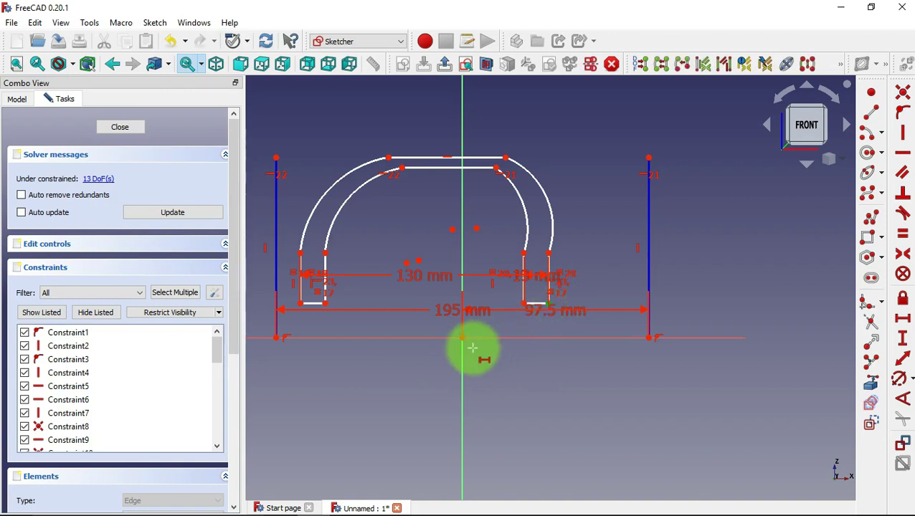
pyautogui.click(462, 338)
pyautogui.write('130/2 mm')
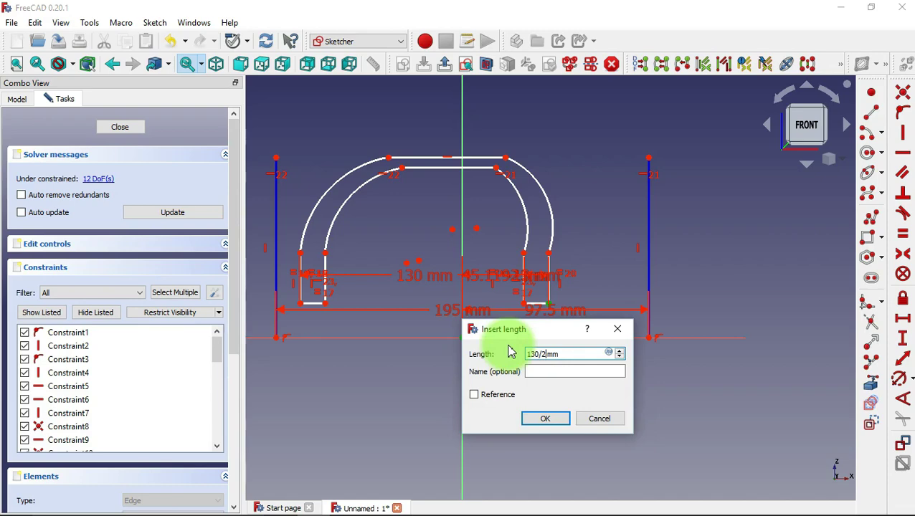
pyautogui.click(545, 418)
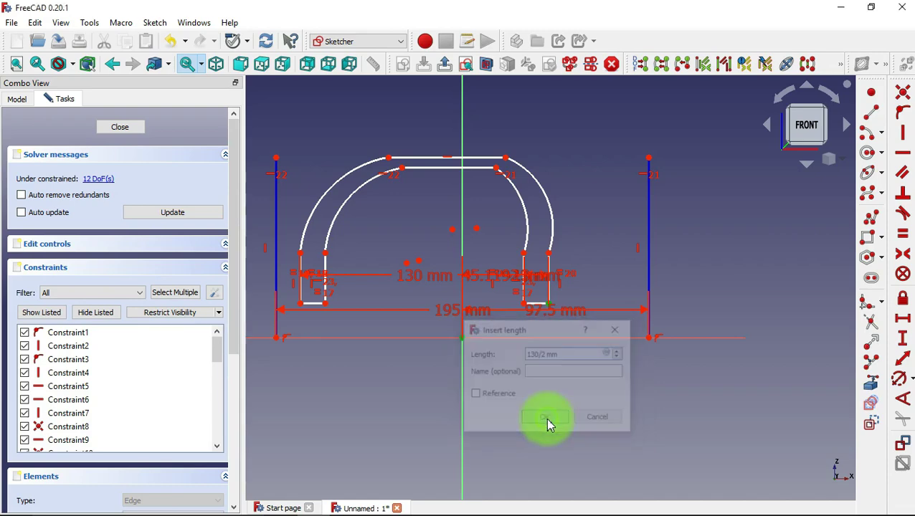
# Set the inner top line to 146 mm and centre it at 73 mm from the axis
pyautogui.click(471, 155)
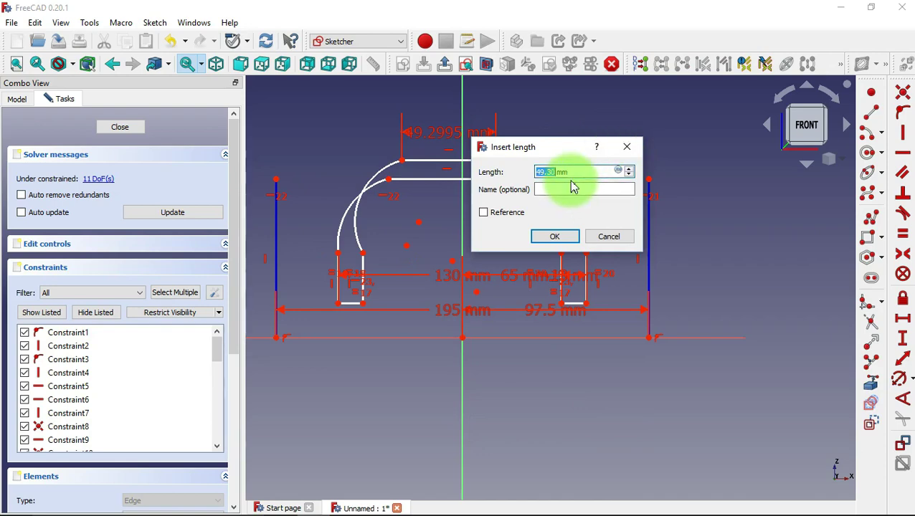
pyautogui.click(561, 238)
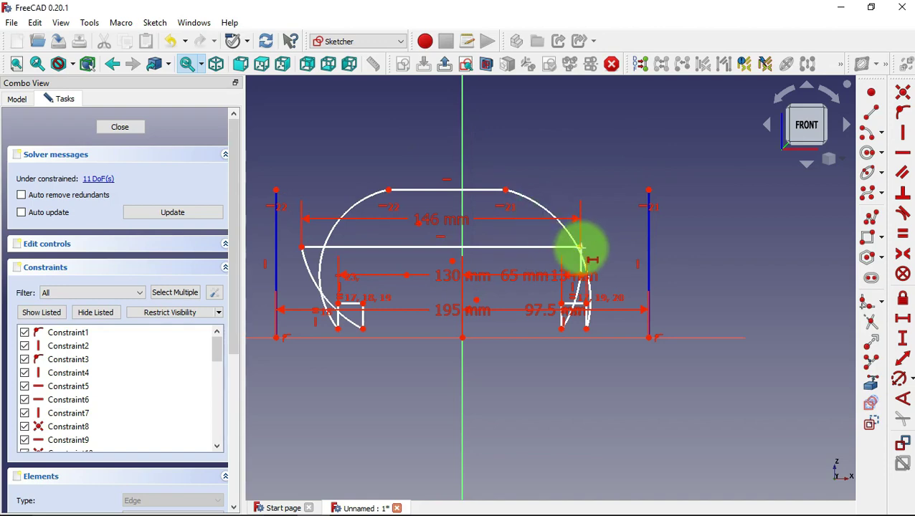
pyautogui.click(579, 248)
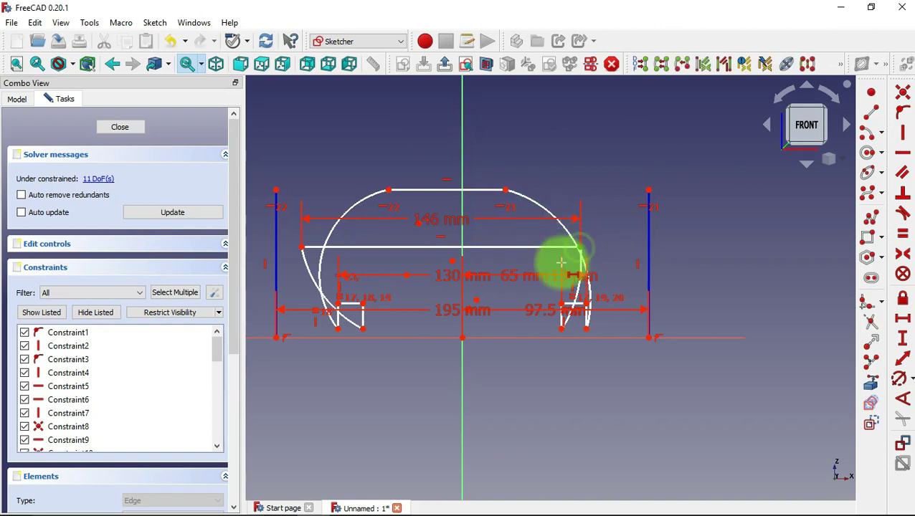
pyautogui.click(463, 337)
pyautogui.write('146/2mm')
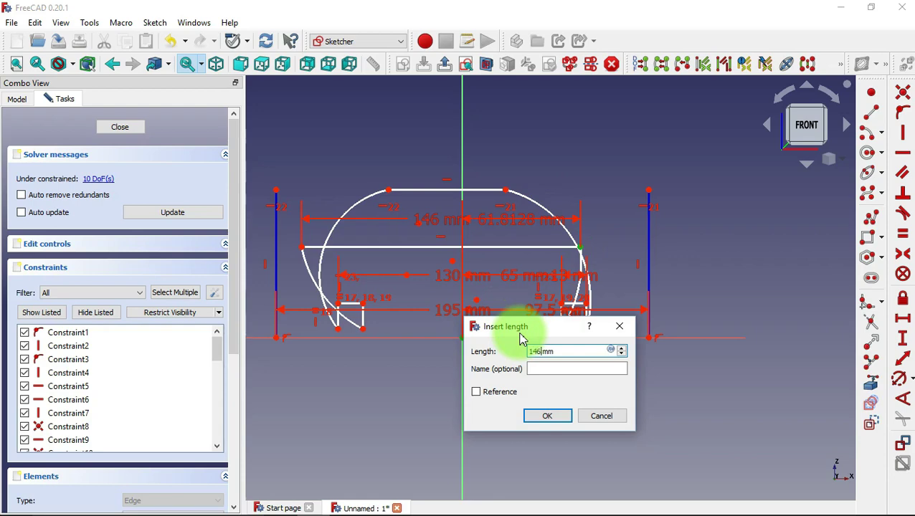
pyautogui.click(552, 417)
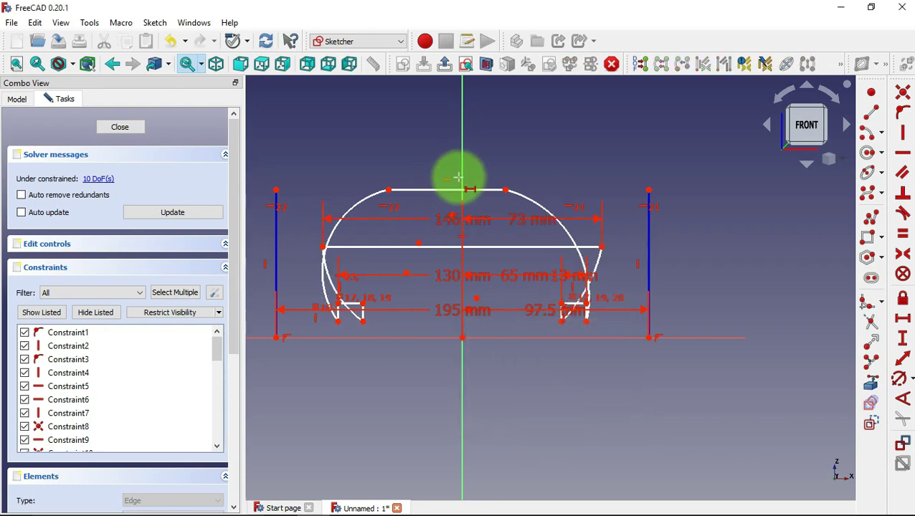
# Set the outer top line to 169 mm and centre it at 84.5 mm from the axis
pyautogui.click(478, 189)
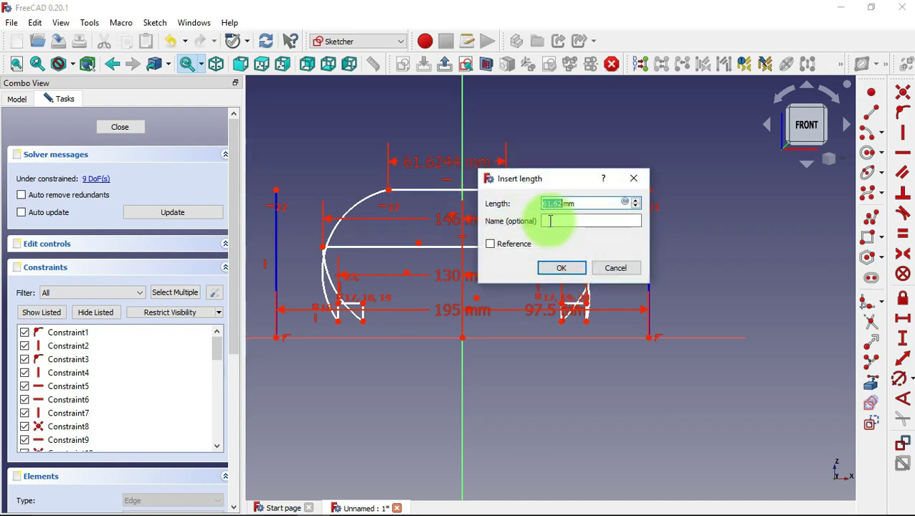
pyautogui.write('169')
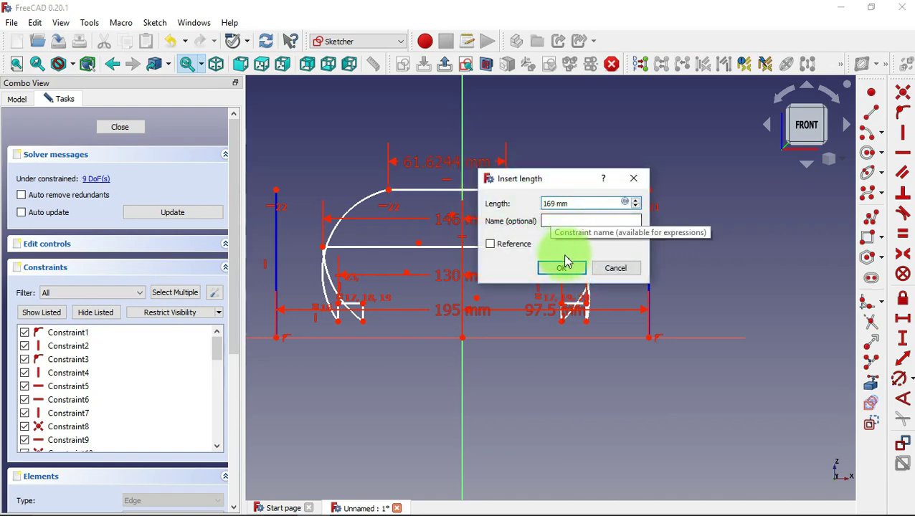
pyautogui.click(566, 267)
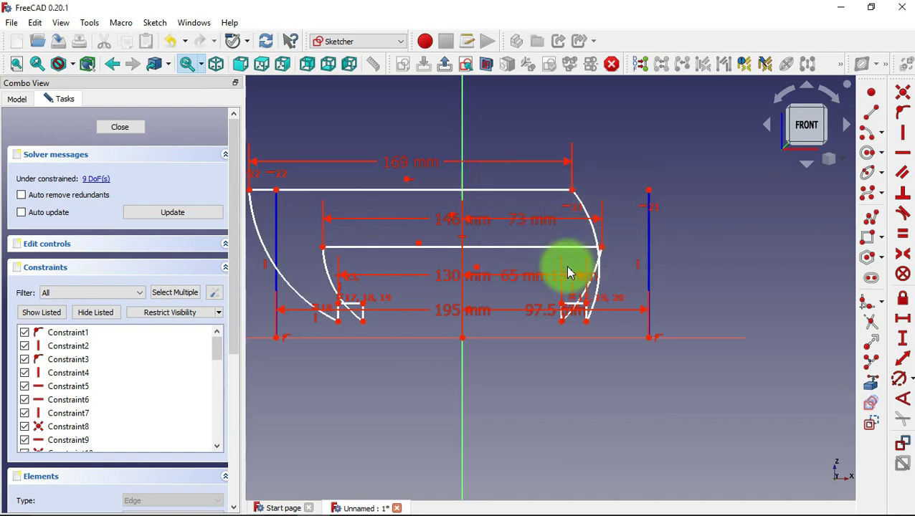
pyautogui.click(572, 190)
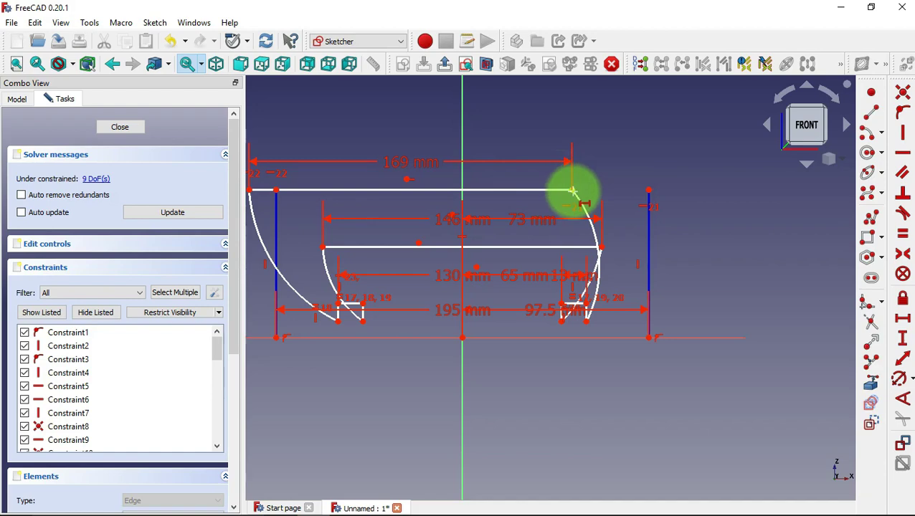
pyautogui.click(462, 337)
pyautogui.write('169/2 mm')
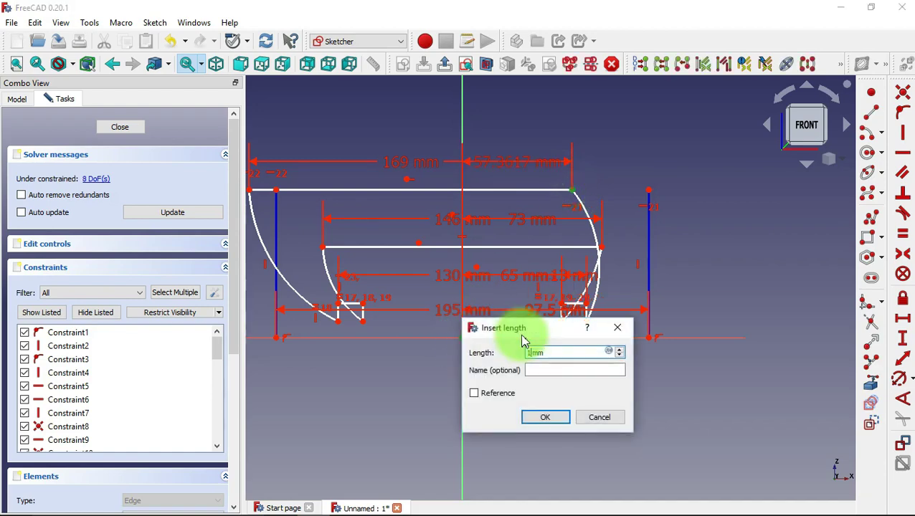
pyautogui.click(545, 418)
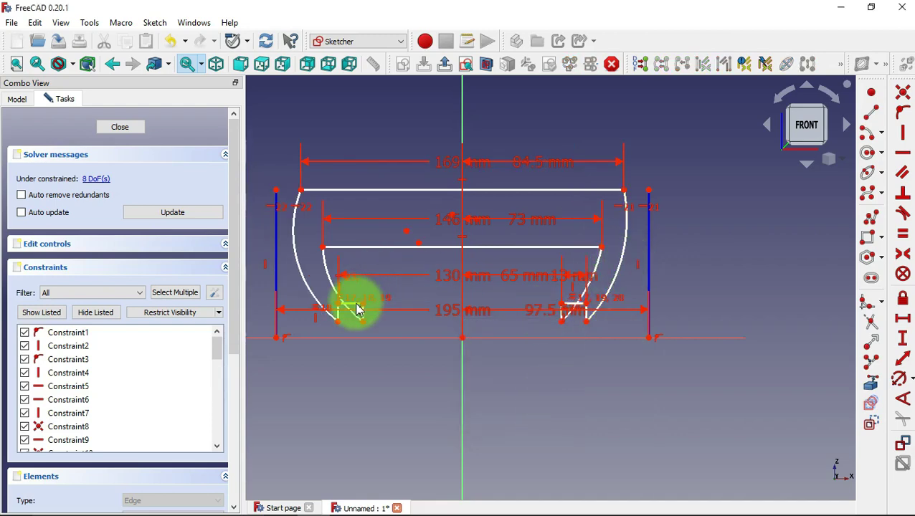
# Set the slot leg to 15 mm, top-line gap to 13 mm, and side line to 310.45 mm
pyautogui.moveTo(359, 308); pyautogui.dragTo(357, 374)
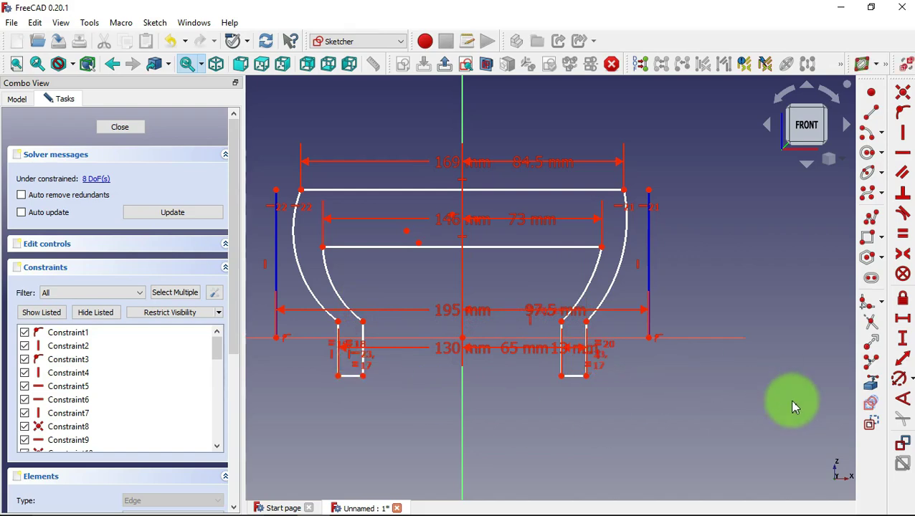
pyautogui.click(903, 339)
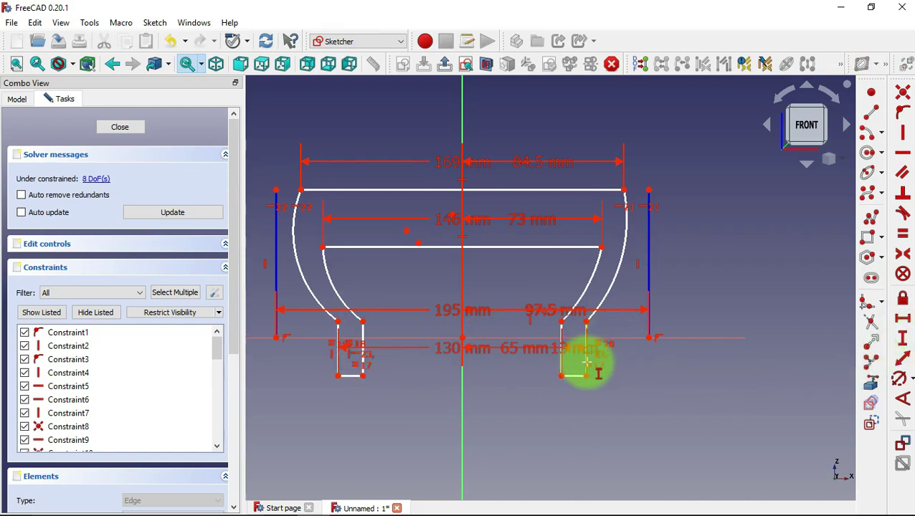
pyautogui.click(587, 368)
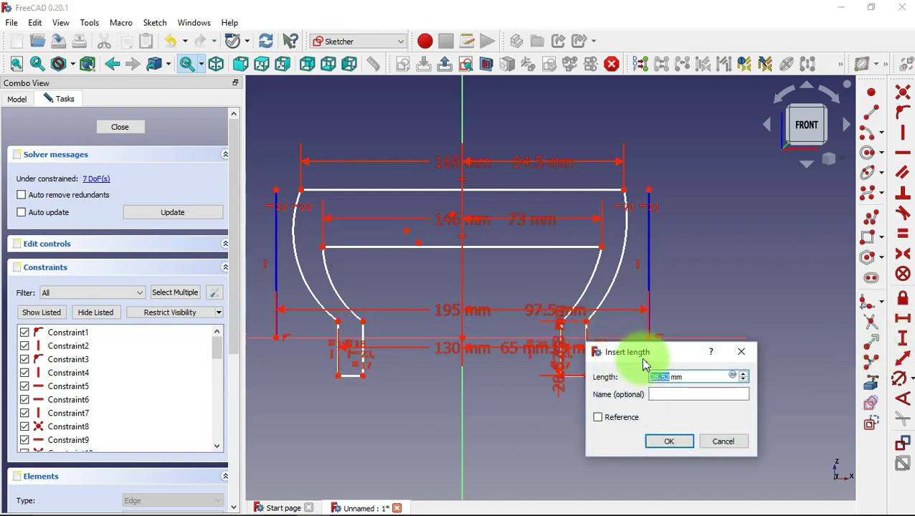
pyautogui.click(681, 442)
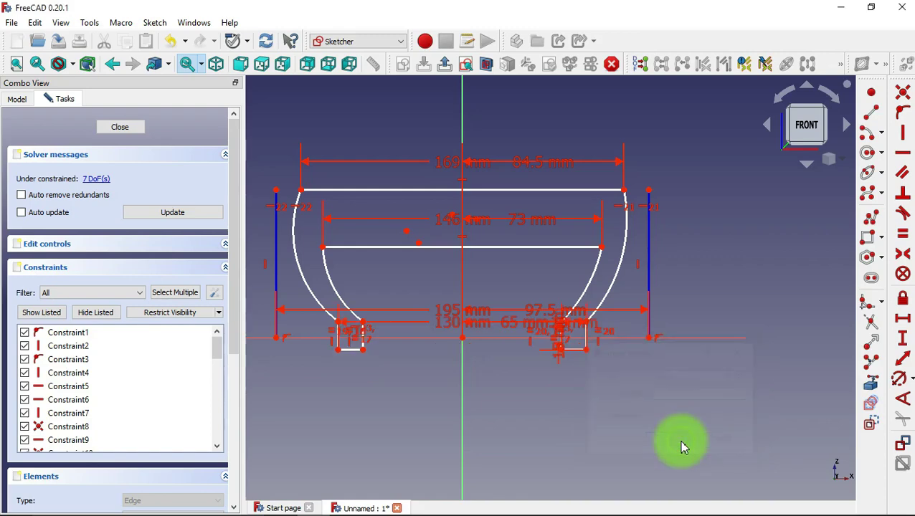
pyautogui.click(601, 247)
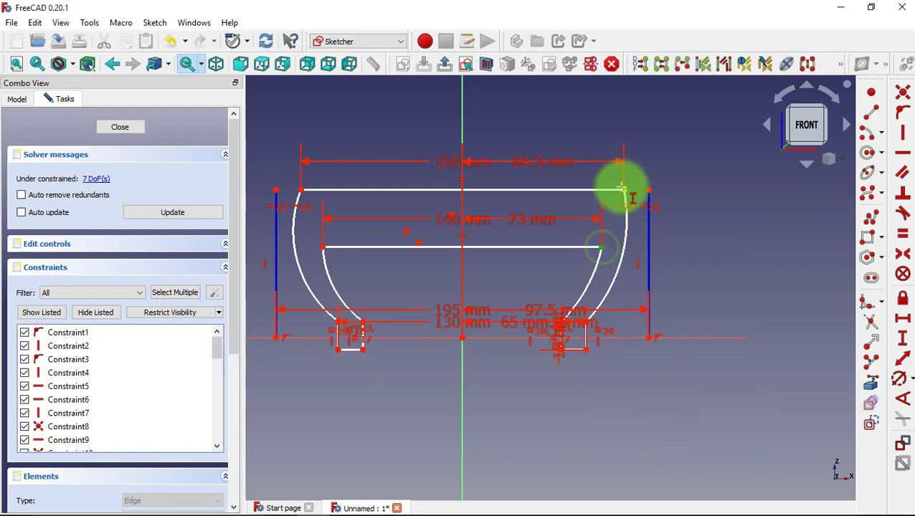
pyautogui.click(623, 191)
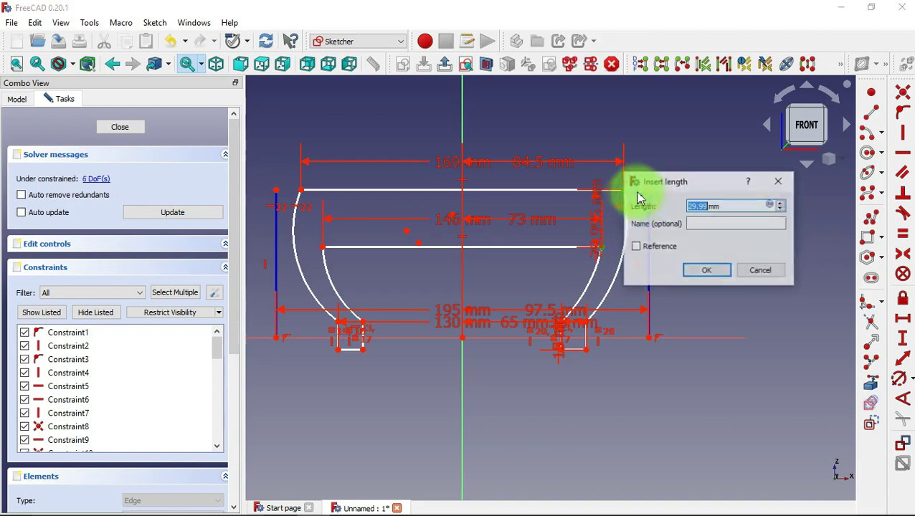
pyautogui.click(697, 270)
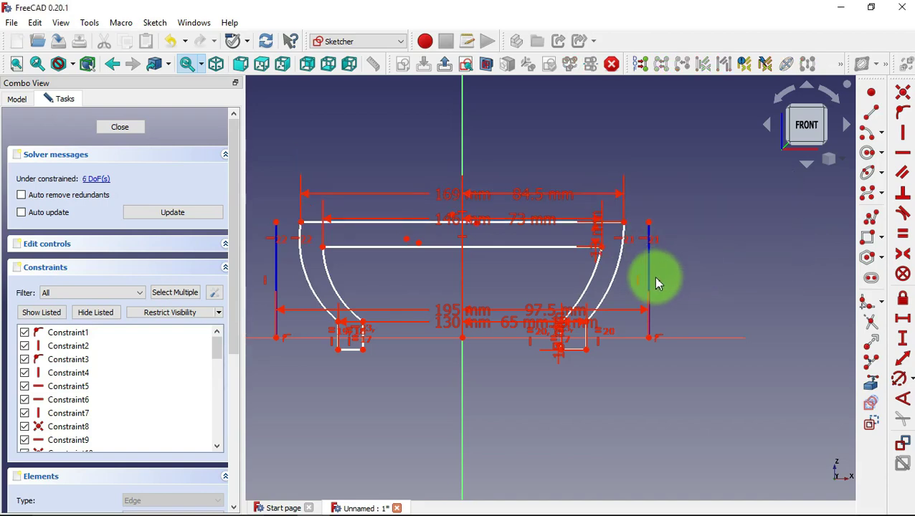
pyautogui.click(647, 273)
pyautogui.write('310.45')
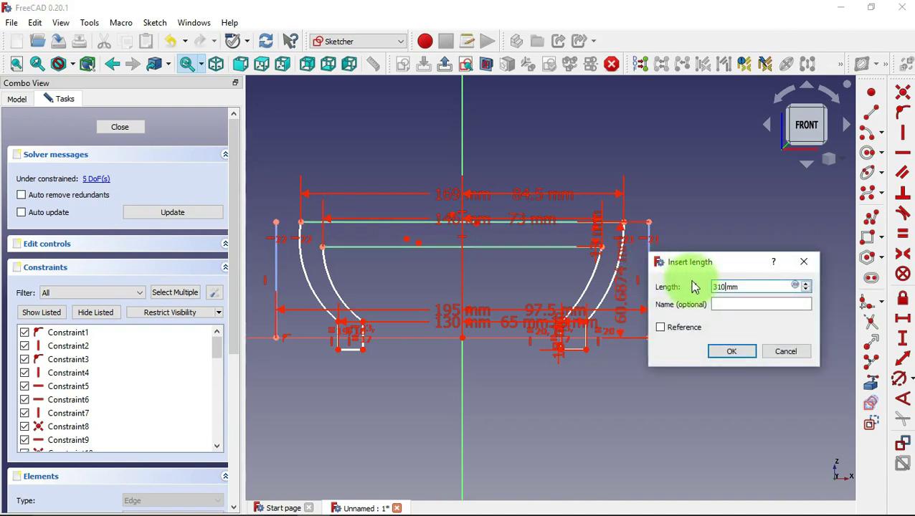
pyautogui.click(732, 350)
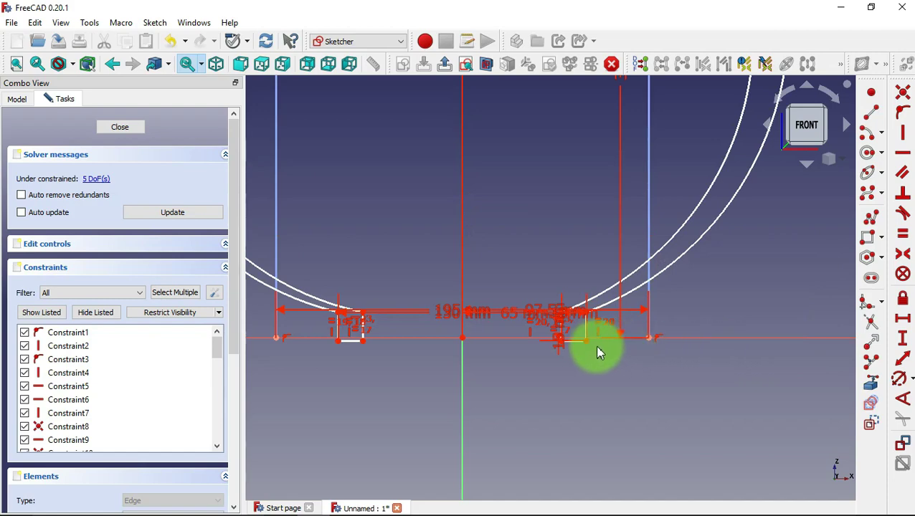
# Place the tread block profile 203.2 mm above the baseline
pyautogui.press('i')
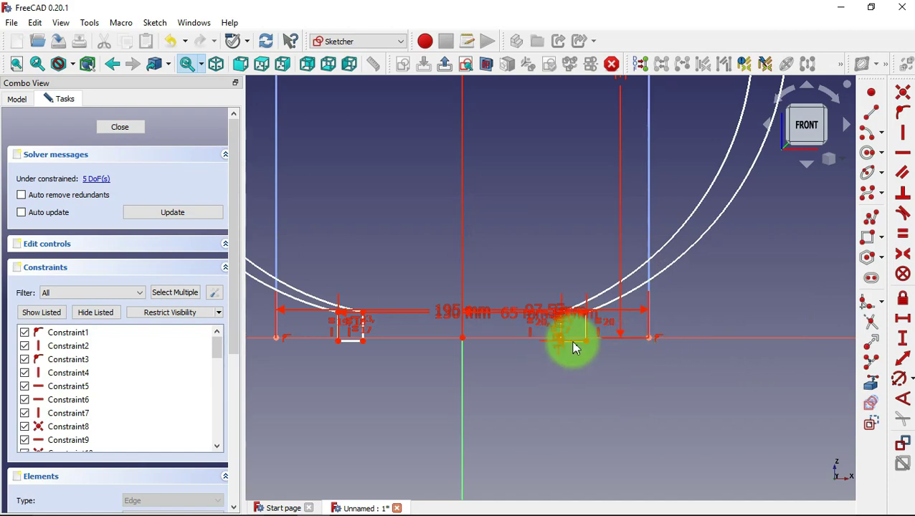
pyautogui.moveTo(573, 348); pyautogui.dragTo(578, 296)
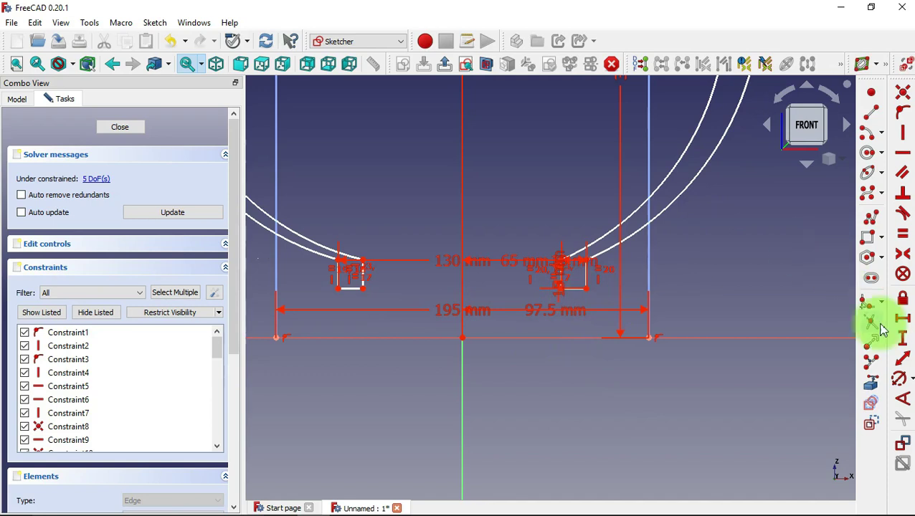
pyautogui.click(902, 338)
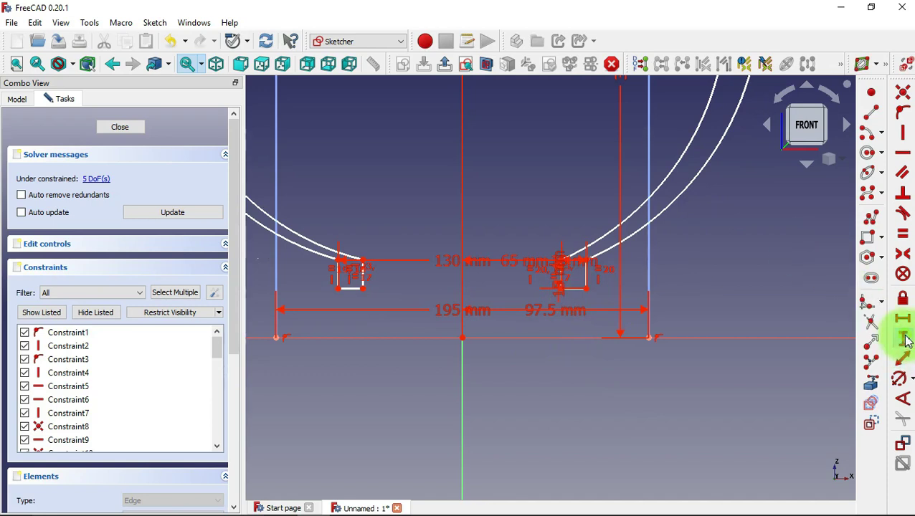
pyautogui.click(586, 287)
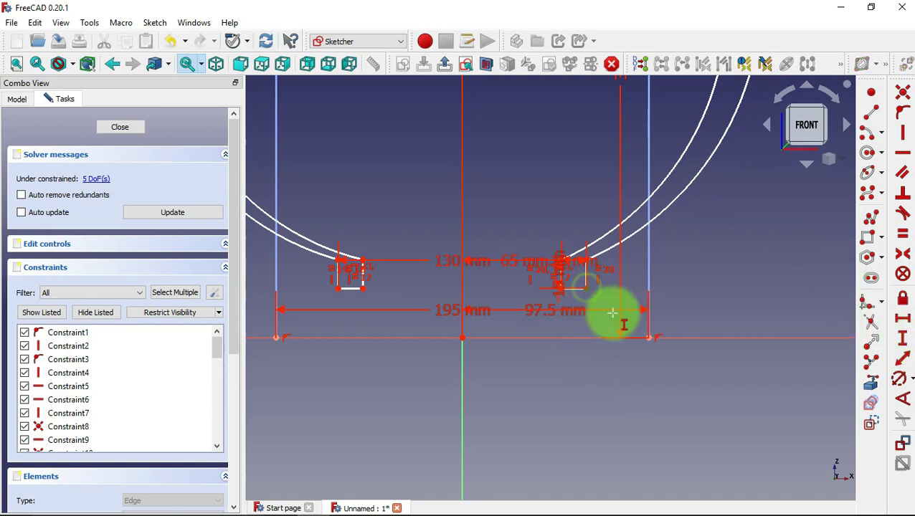
pyautogui.click(649, 337)
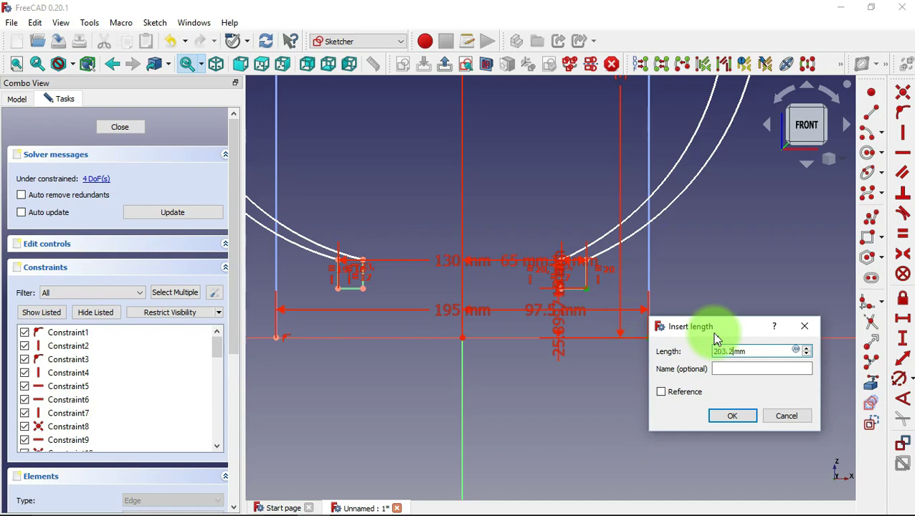
pyautogui.click(731, 415)
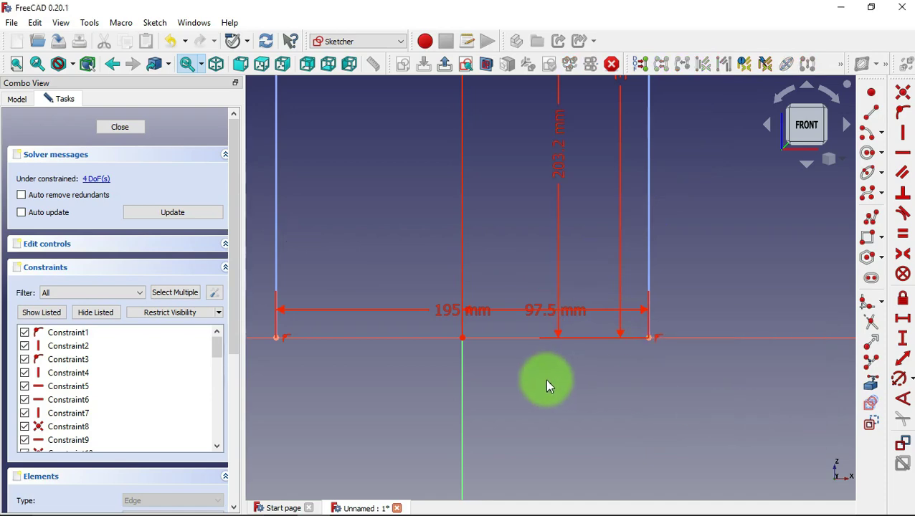
pyautogui.scroll(-2, 545, 385)
pyautogui.scroll(-2, 545, 386)
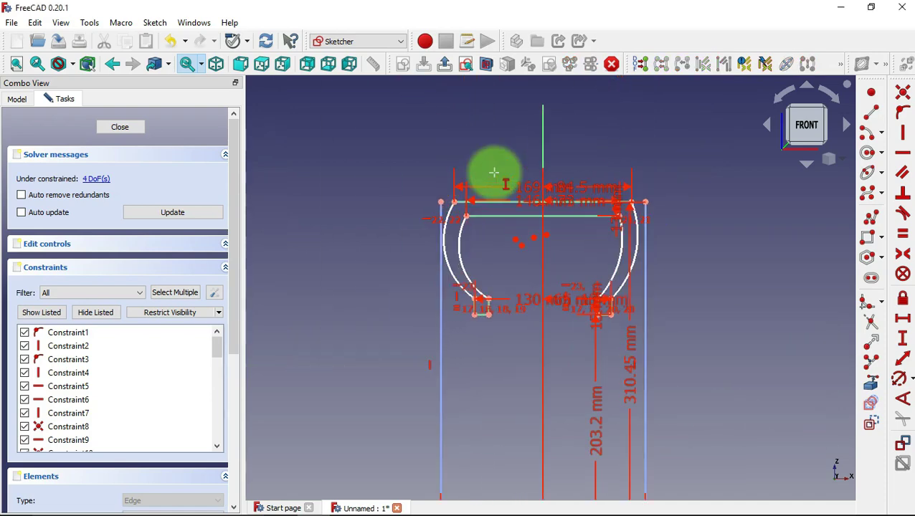
pyautogui.scroll(2, 493, 172)
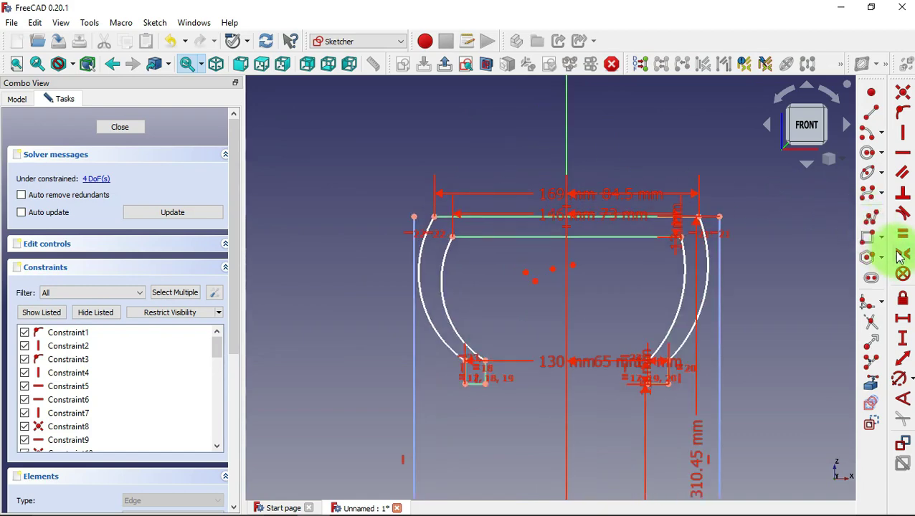
pyautogui.click(902, 213)
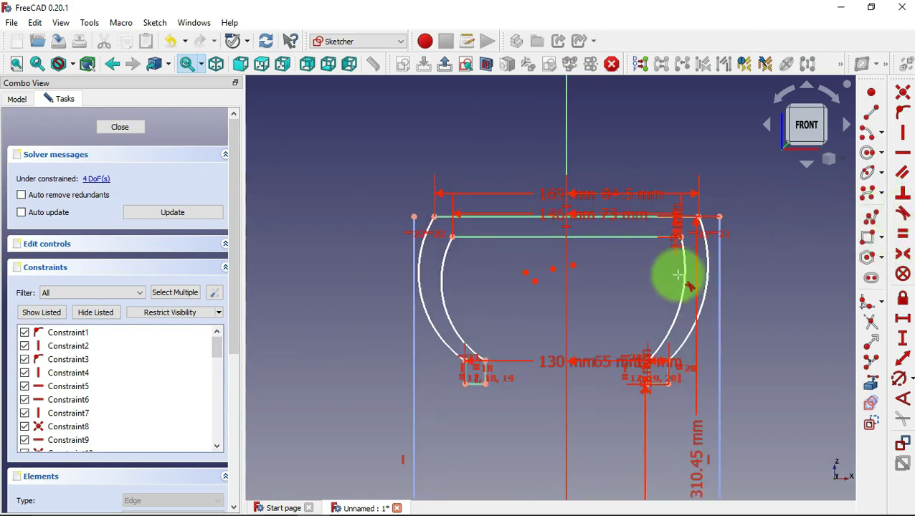
# Make the left and right outer arcs tangent to the side lines
pyautogui.scroll(1, 677, 274)
pyautogui.click(712, 273)
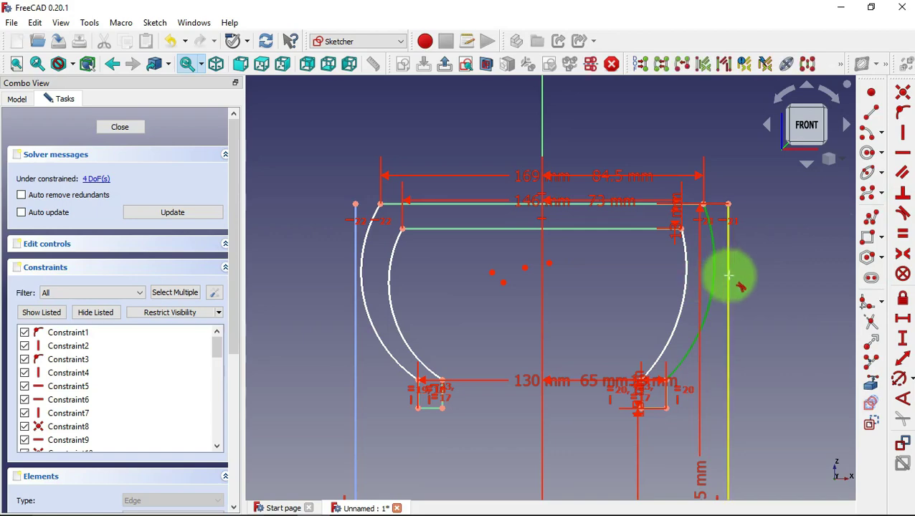
pyautogui.click(728, 275)
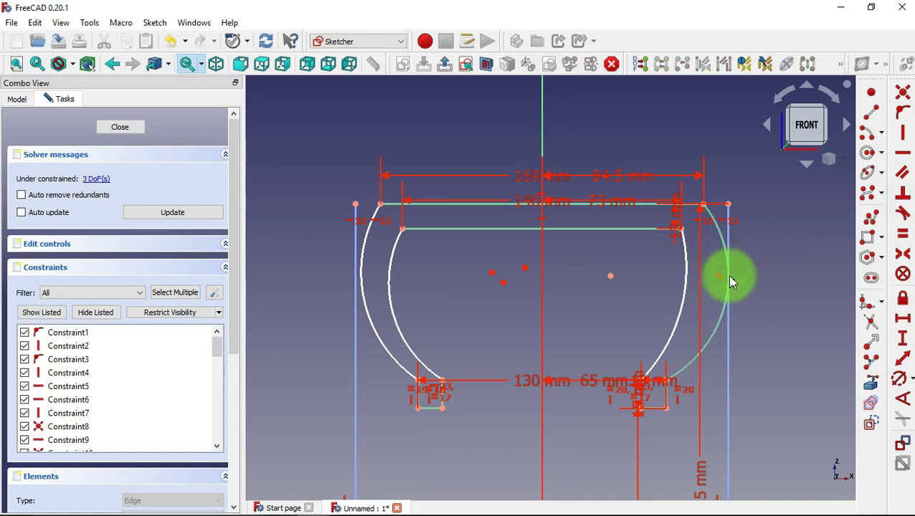
pyautogui.click(359, 314)
pyautogui.click(355, 314)
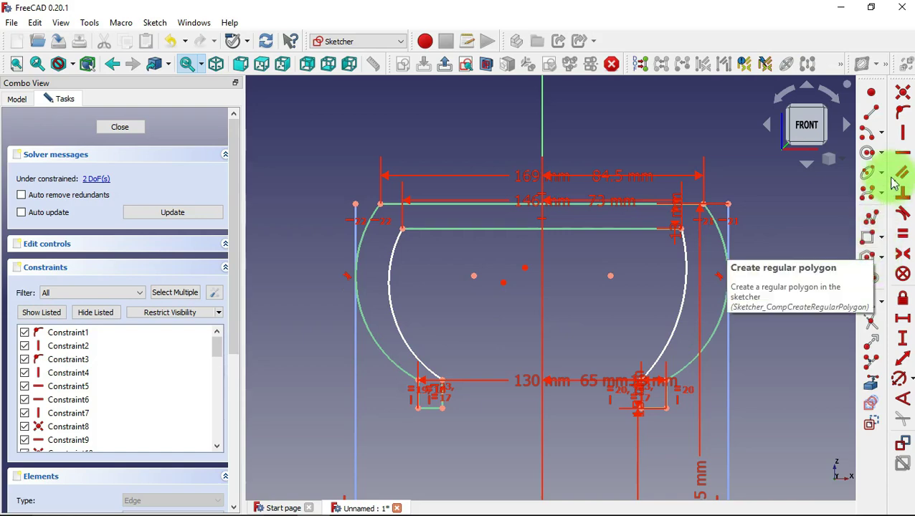
# Align both arcs' points vertically to fully constrain the sketch, then close it
pyautogui.click(902, 132)
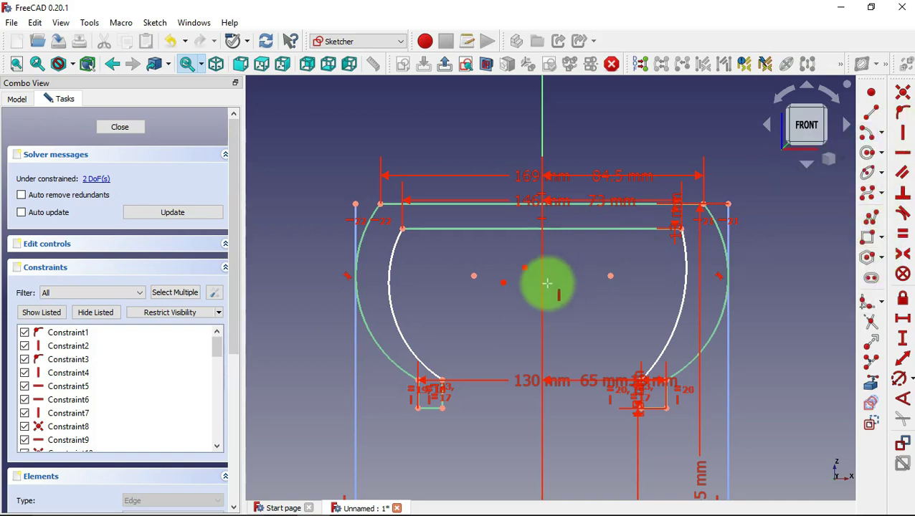
pyautogui.click(504, 284)
pyautogui.click(475, 275)
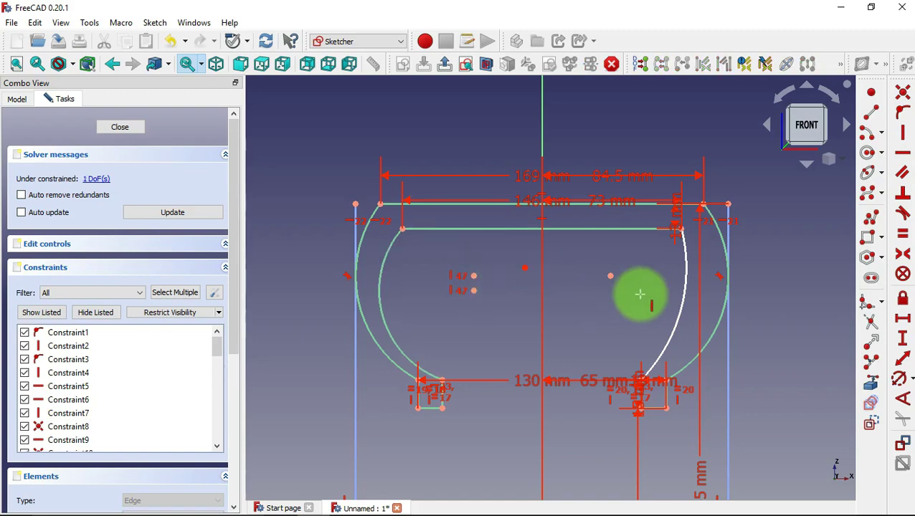
pyautogui.click(612, 276)
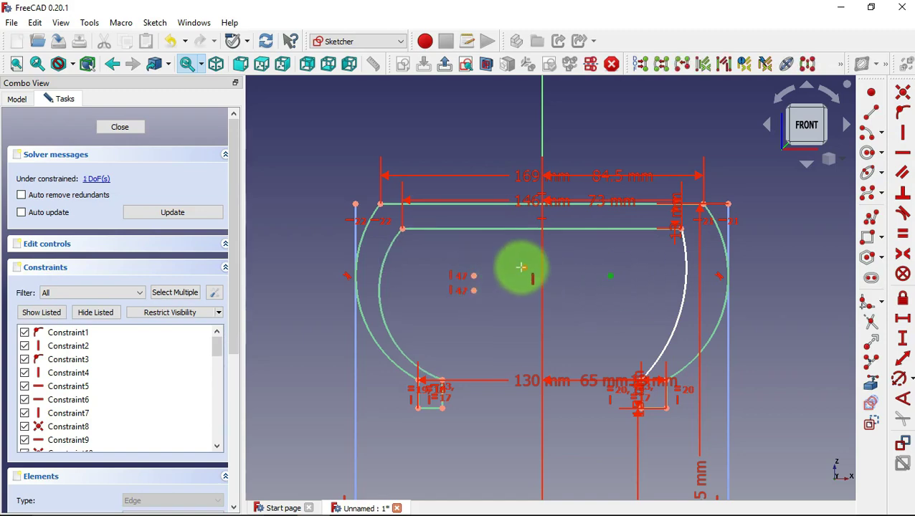
pyautogui.click(525, 267)
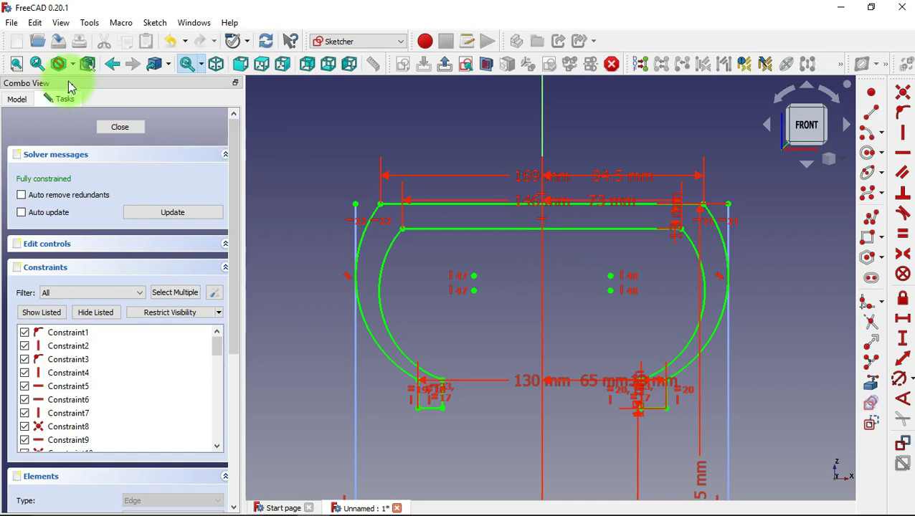
pyautogui.click(105, 126)
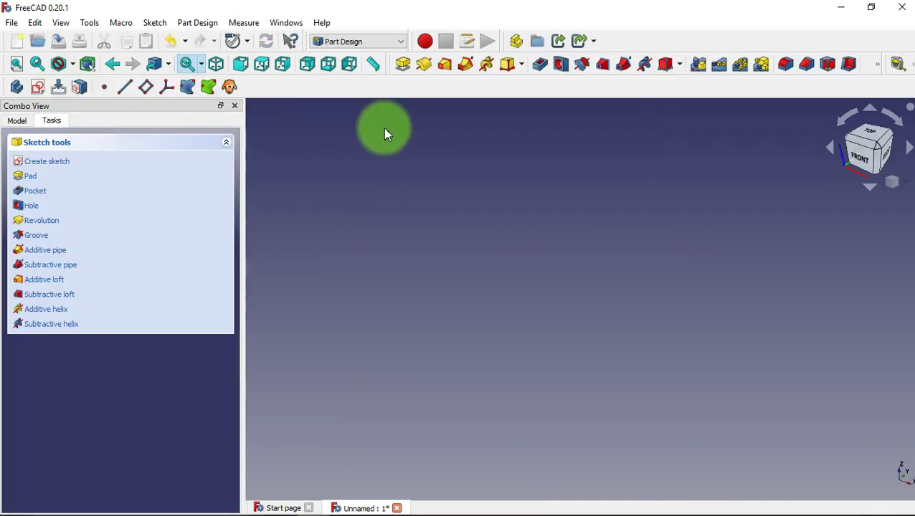
# Zoom to fit and revolve the sketch 360° around the horizontal sketch axis
pyautogui.click(892, 182)
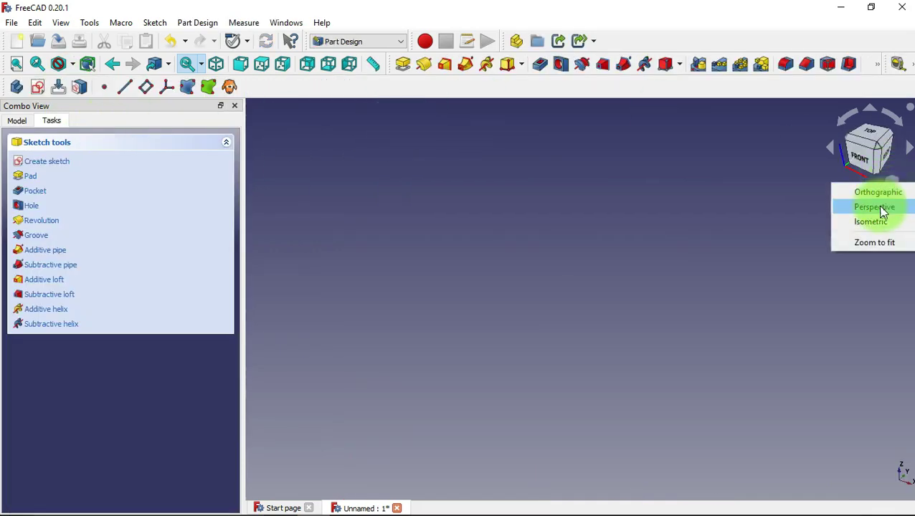
pyautogui.click(880, 244)
pyautogui.click(420, 66)
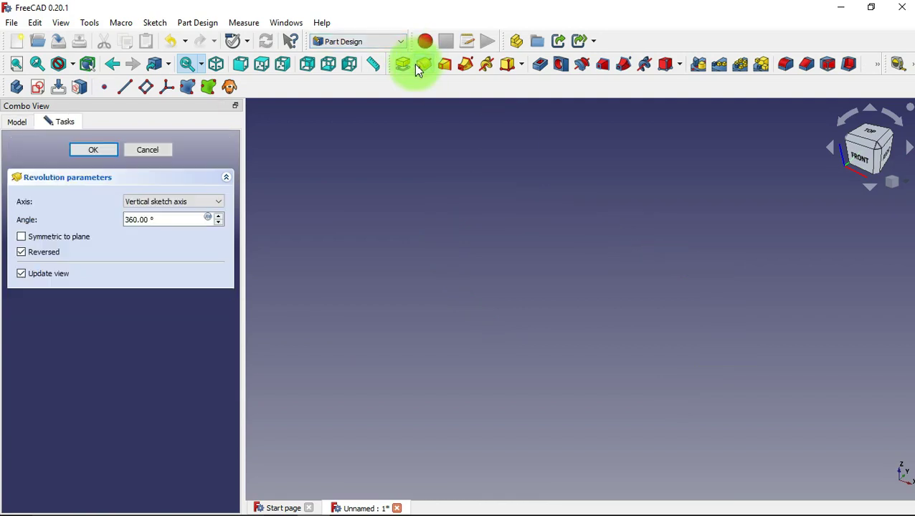
pyautogui.click(196, 206)
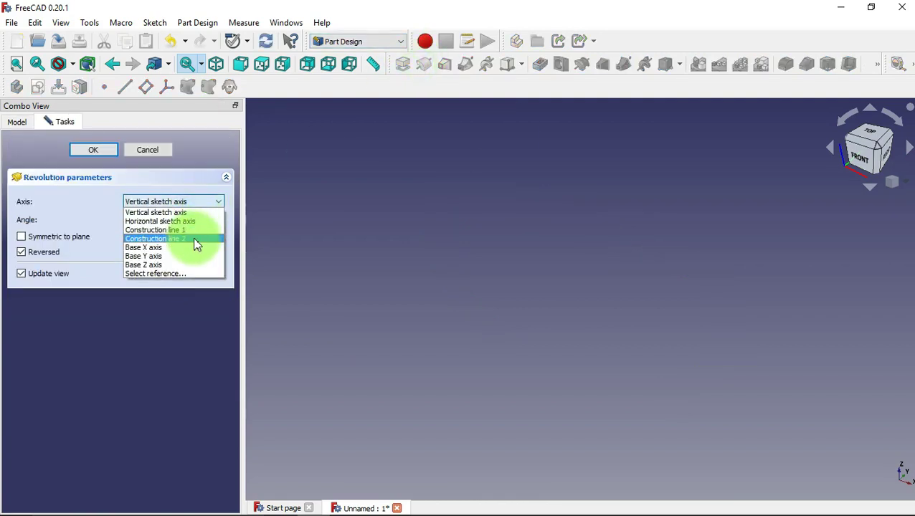
pyautogui.click(207, 222)
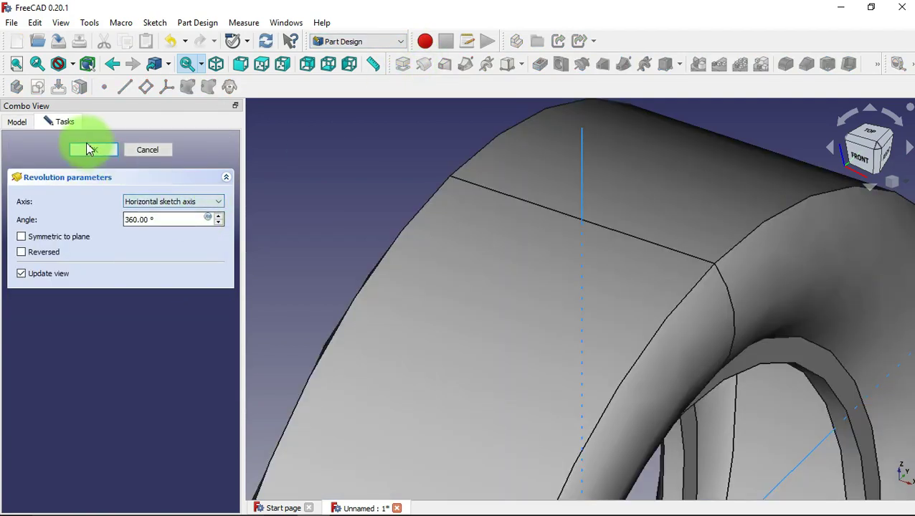
pyautogui.click(90, 150)
pyautogui.scroll(-5, 381, 175)
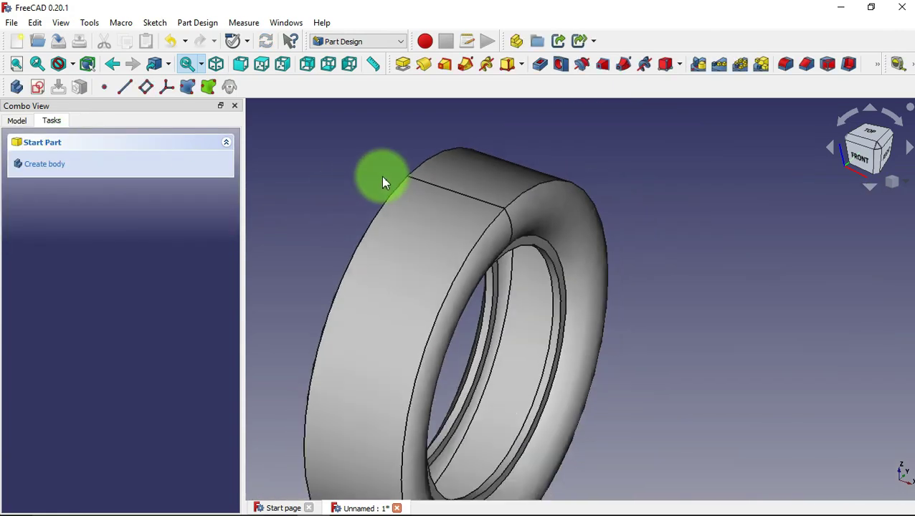
pyautogui.scroll(-2, 373, 175)
pyautogui.scroll(1, 349, 179)
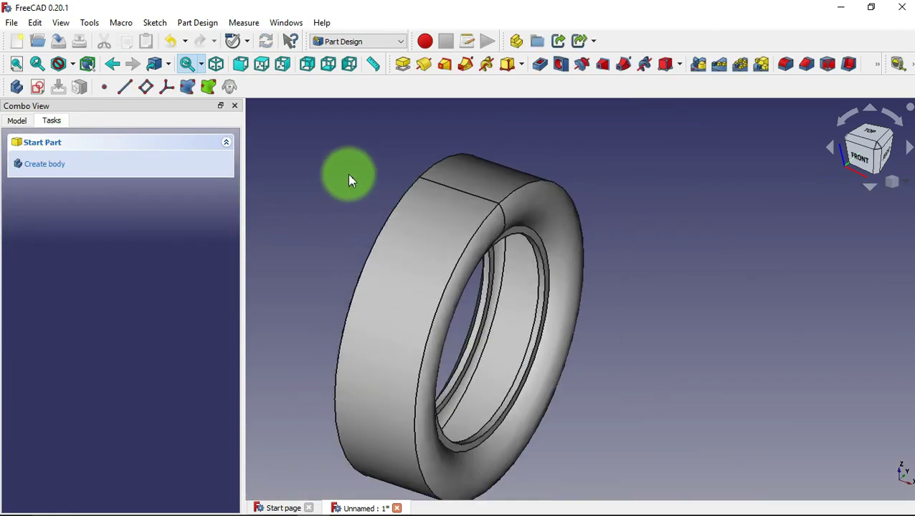
pyautogui.click(435, 248)
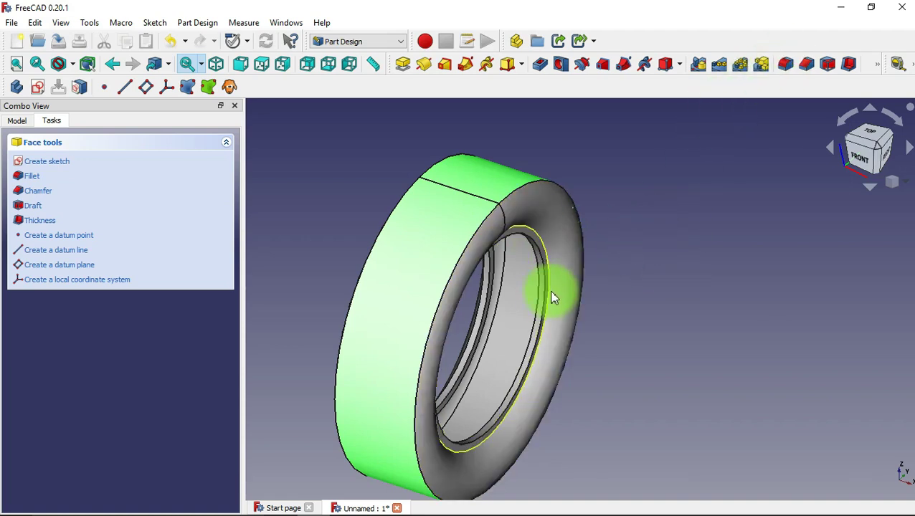
# Fillet the tire's outer tread face with a 20 mm radius
pyautogui.click(785, 63)
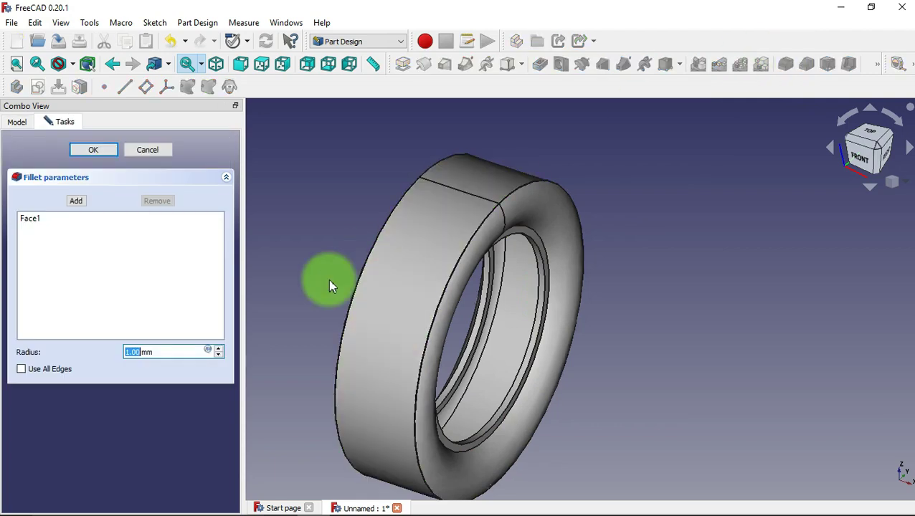
pyautogui.moveTo(180, 354); pyautogui.dragTo(120, 355)
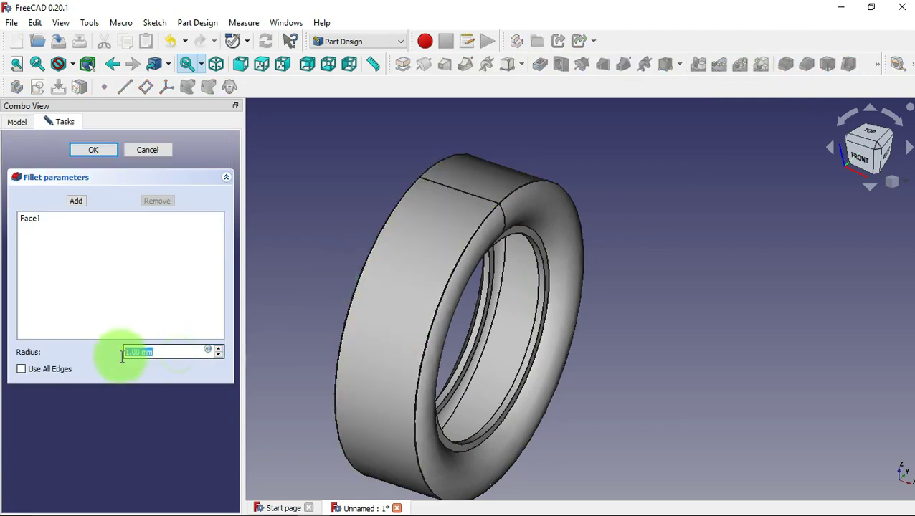
pyautogui.write('20')
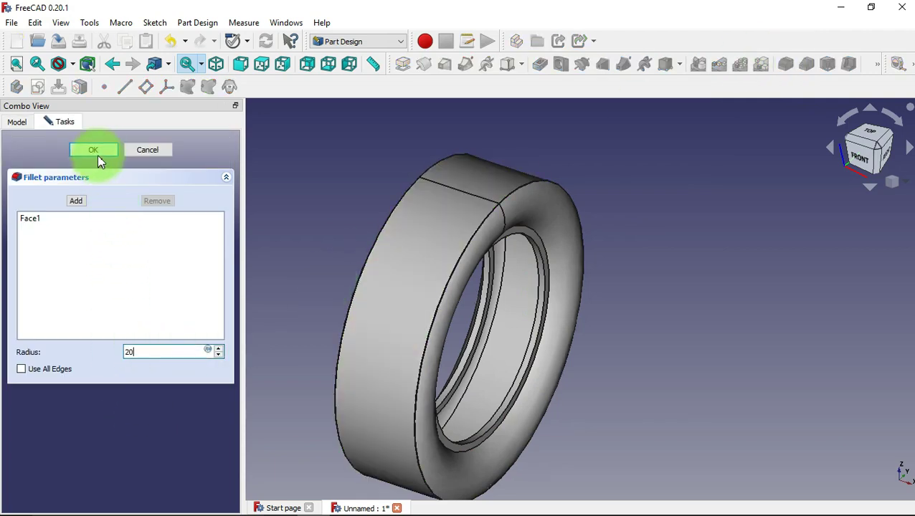
pyautogui.click(95, 149)
pyautogui.scroll(2, 585, 410)
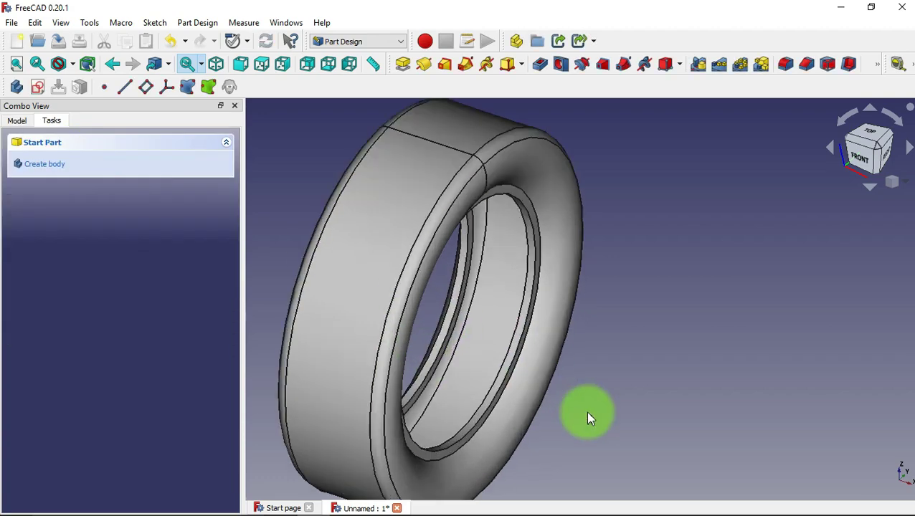
# Fillet the two inner rim edges with a 15 mm radius
pyautogui.click(530, 329)
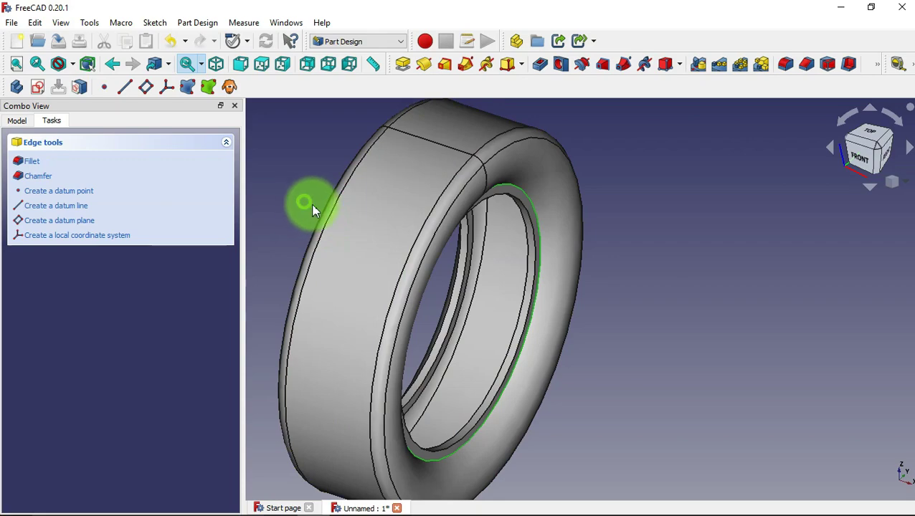
pyautogui.moveTo(313, 210)
pyautogui.mouseDown(button='middle')
pyautogui.moveTo(616, 321)
pyautogui.moveTo(598, 276)
pyautogui.moveTo(625, 293)
pyautogui.mouseUp(button='middle')
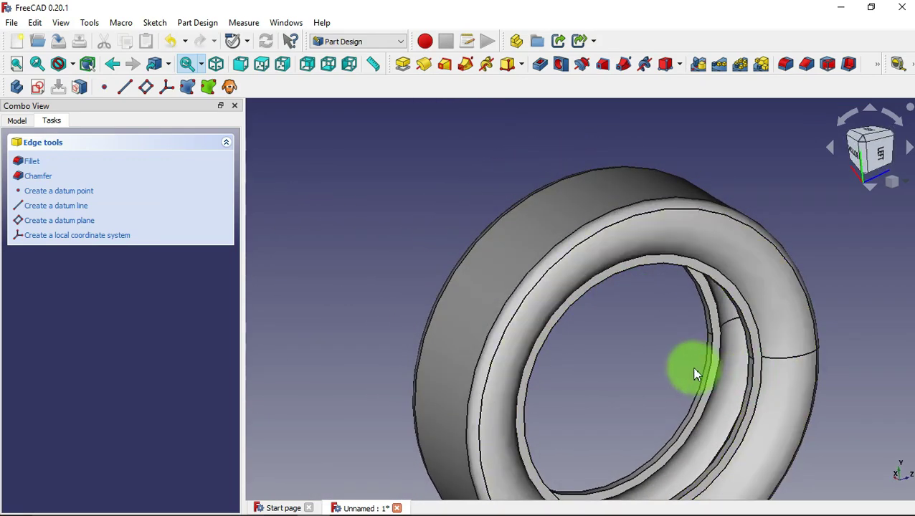
pyautogui.moveTo(694, 374); pyautogui.dragTo(751, 400, button='middle')
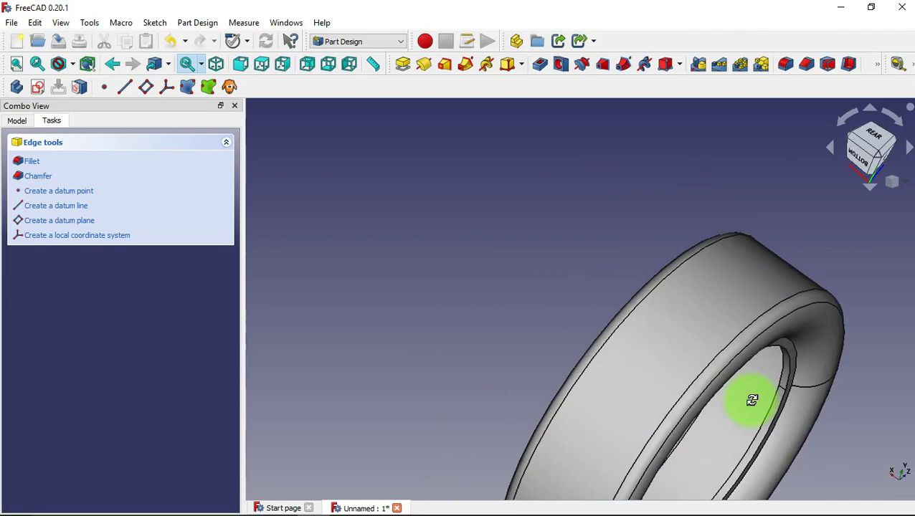
pyautogui.click(785, 415)
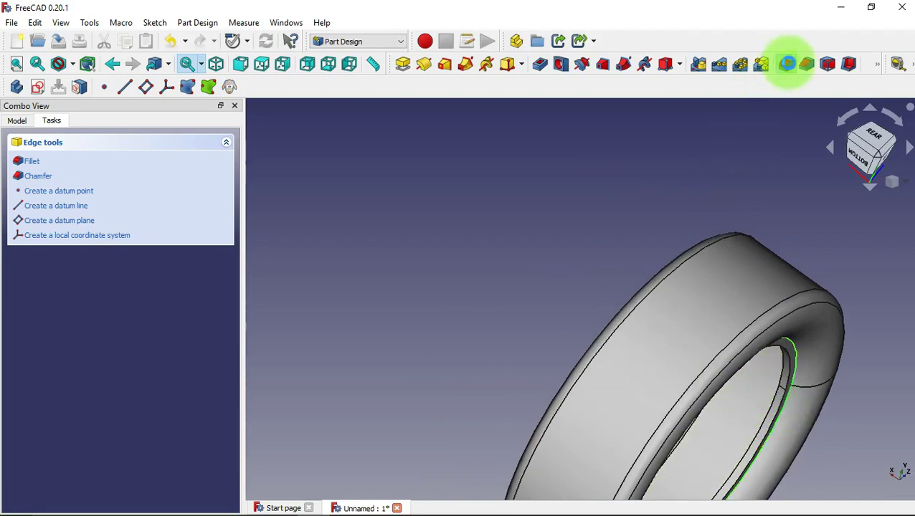
pyautogui.click(788, 64)
pyautogui.moveTo(169, 351); pyautogui.dragTo(104, 358)
pyautogui.write('15')
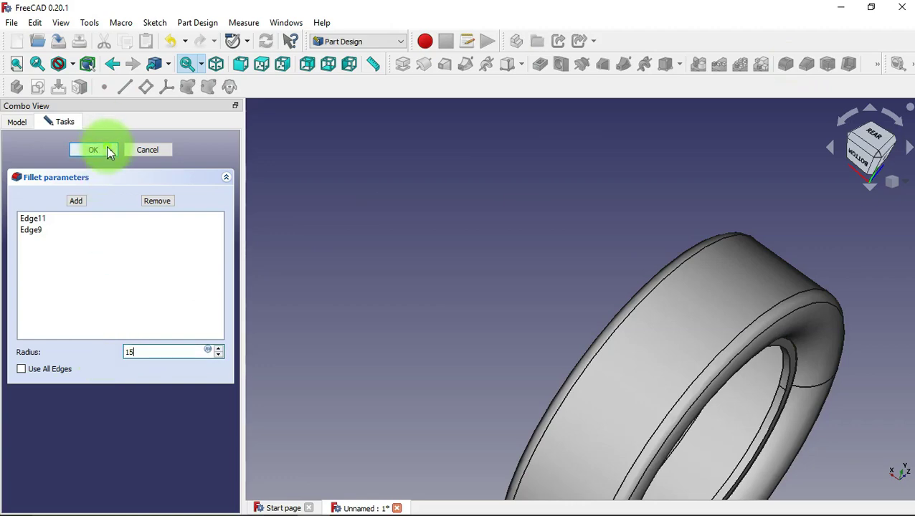
pyautogui.click(106, 149)
pyautogui.moveTo(833, 410); pyautogui.dragTo(741, 407, button='middle')
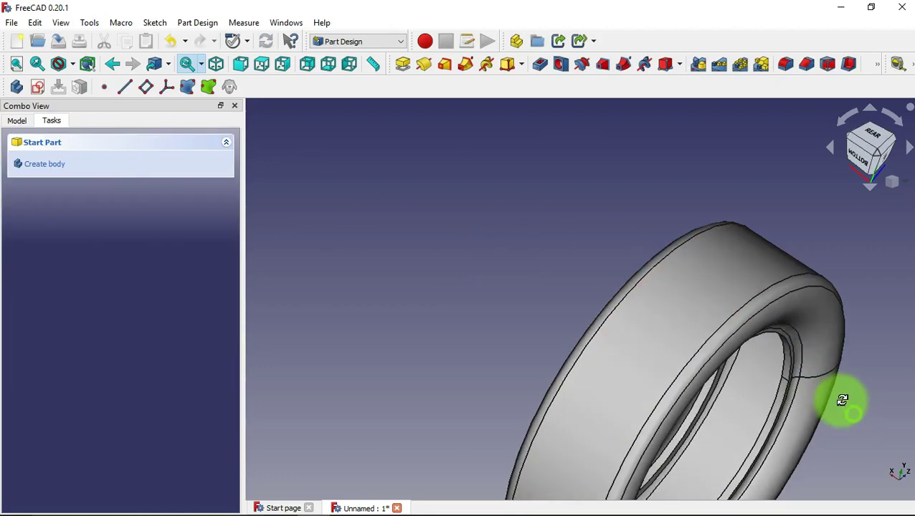
# Round the two remaining inner-ring edges with a 10 mm fillet and return to isometric view
pyautogui.click(719, 405)
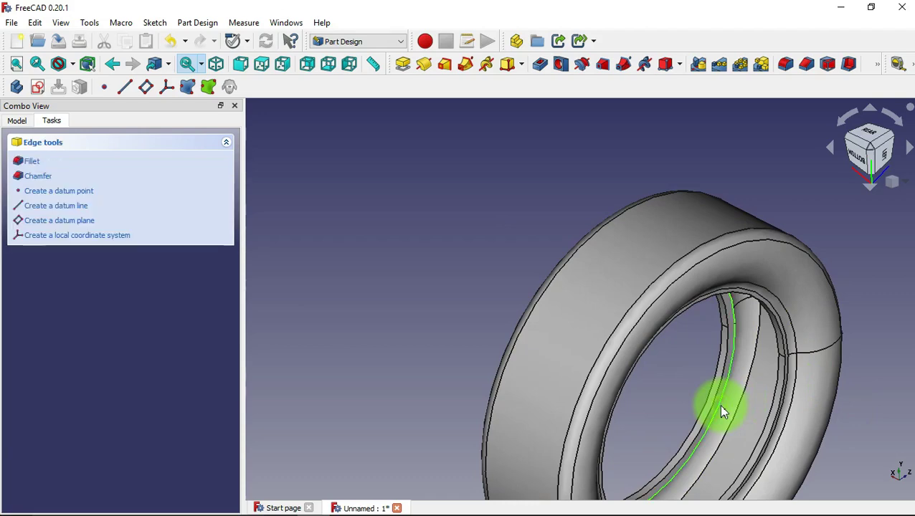
pyautogui.moveTo(411, 310); pyautogui.dragTo(673, 358, button='middle')
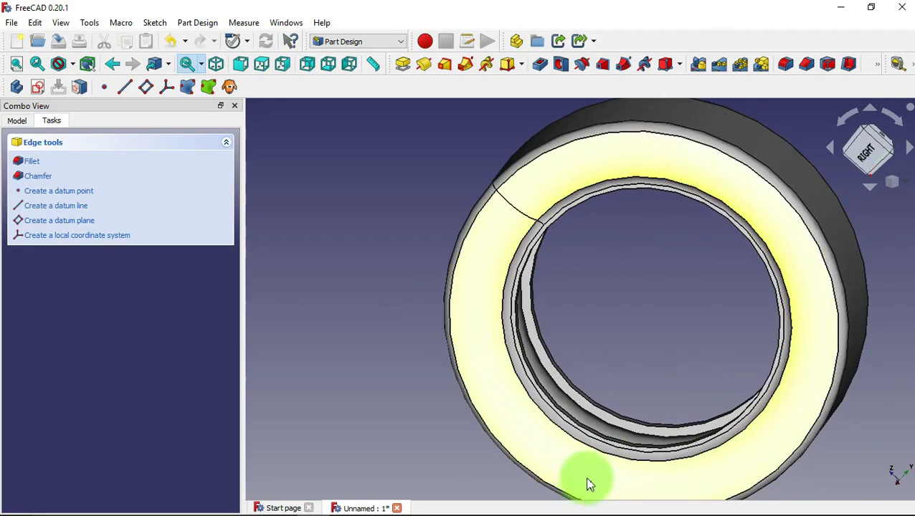
pyautogui.click(627, 435)
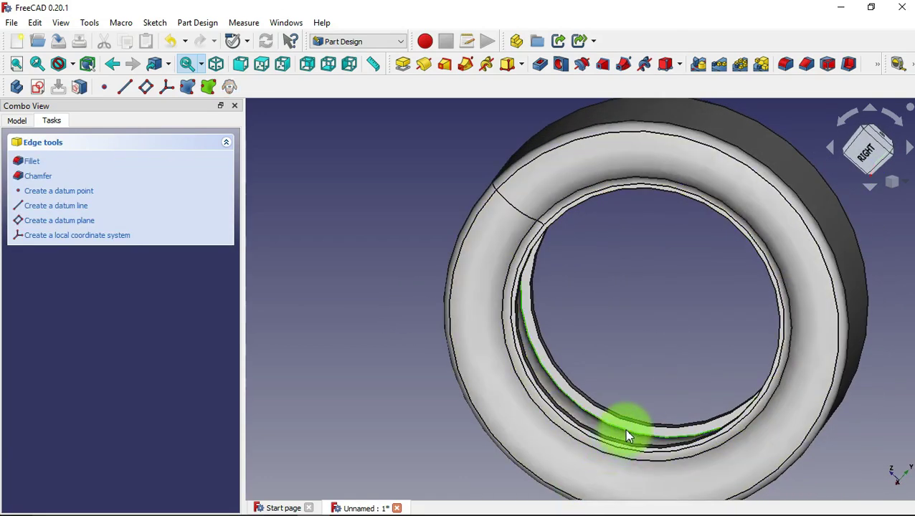
pyautogui.click(786, 65)
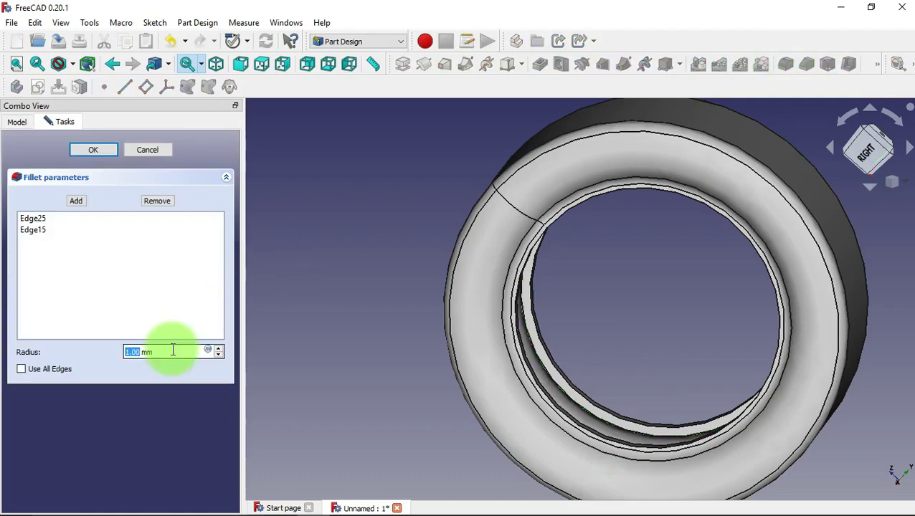
pyautogui.moveTo(172, 352); pyautogui.dragTo(106, 355)
pyautogui.write('10')
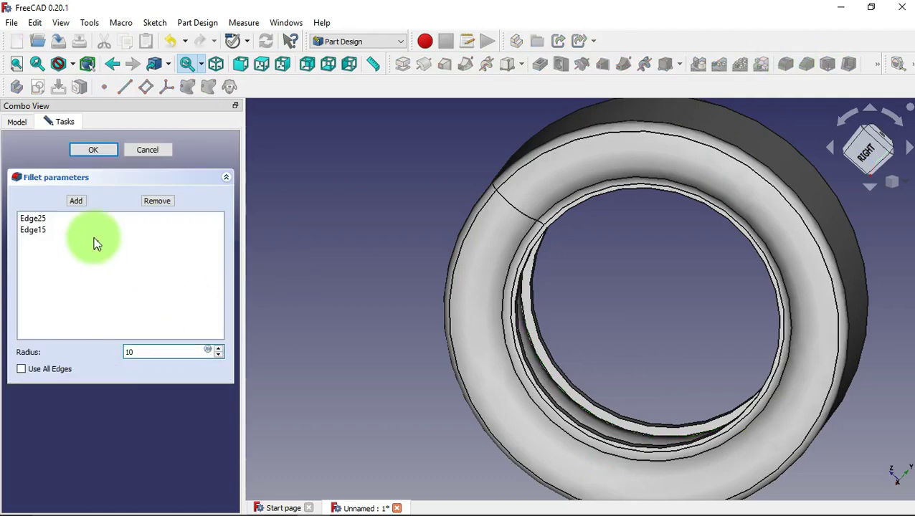
pyautogui.click(112, 152)
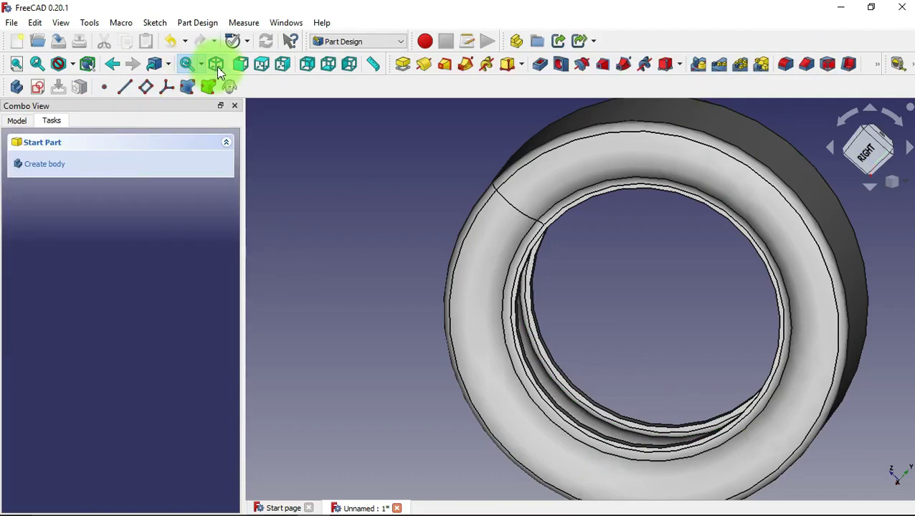
pyautogui.click(216, 64)
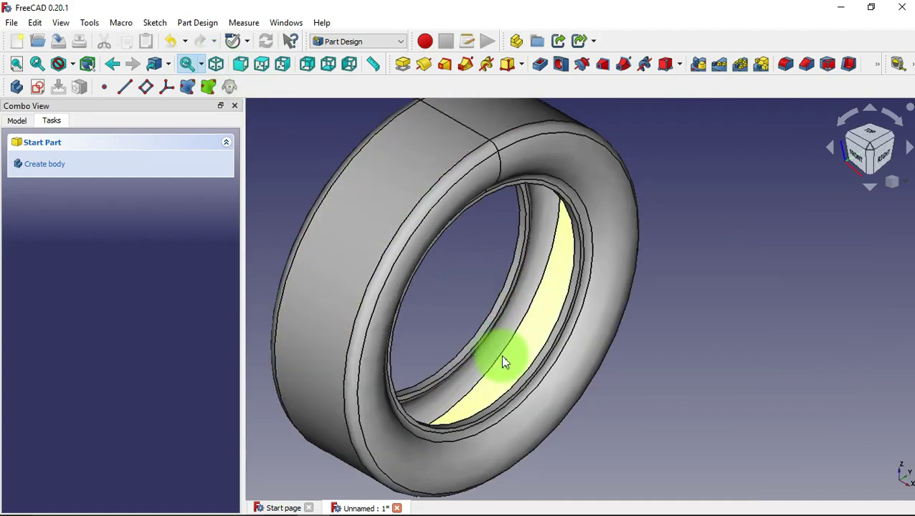
pyautogui.scroll(-2, 516, 395)
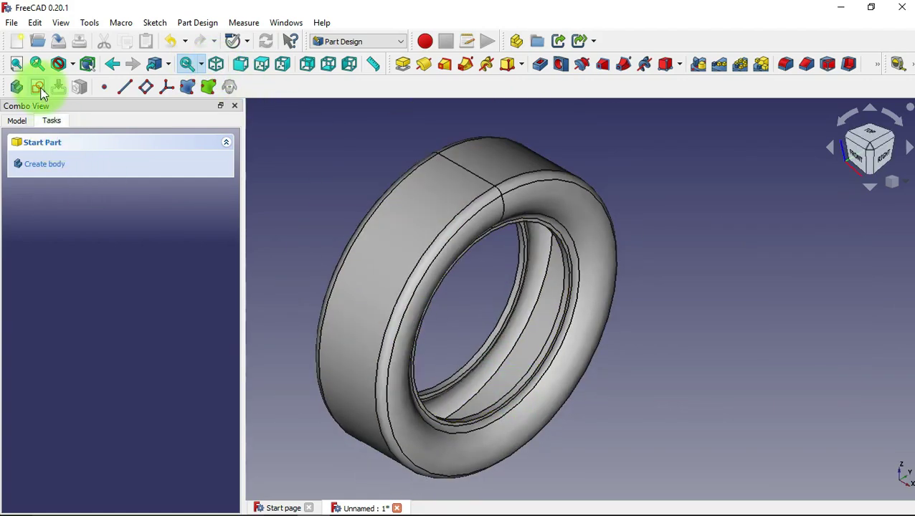
# Start a new sketch on the XZ plane and hide Fillet002 so only the sketch axes show
pyautogui.click(38, 87)
pyautogui.scroll(-2, 358, 240)
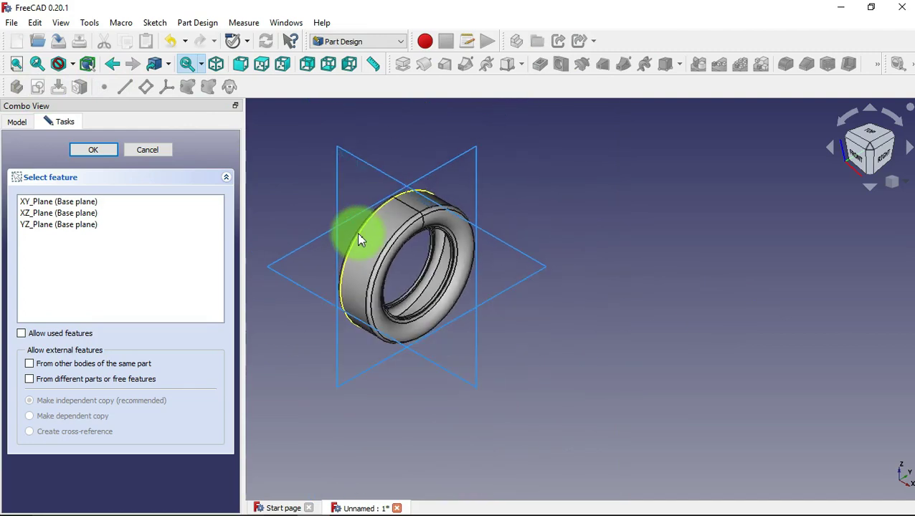
pyautogui.scroll(1, 344, 188)
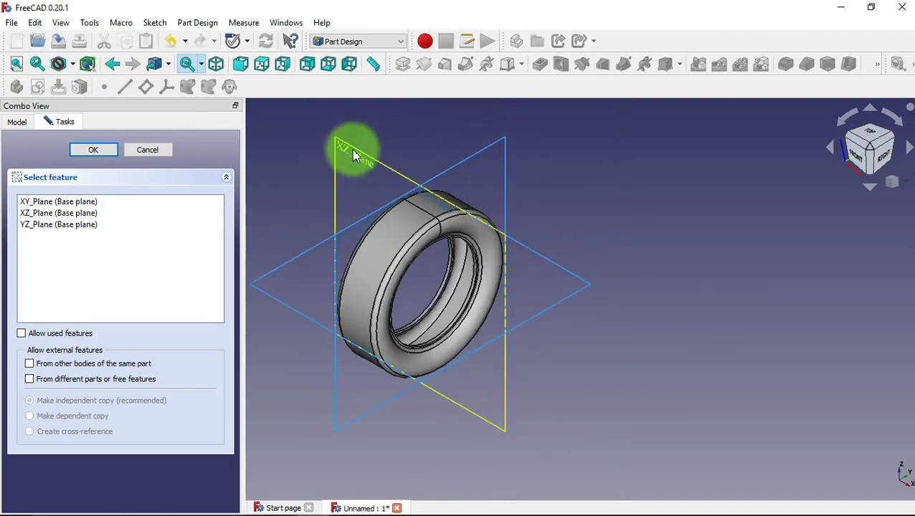
pyautogui.click(352, 154)
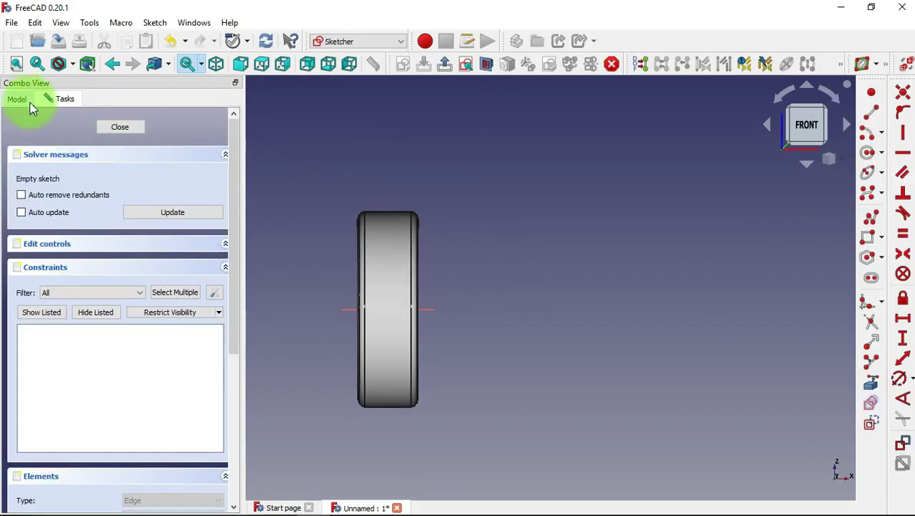
pyautogui.click(27, 102)
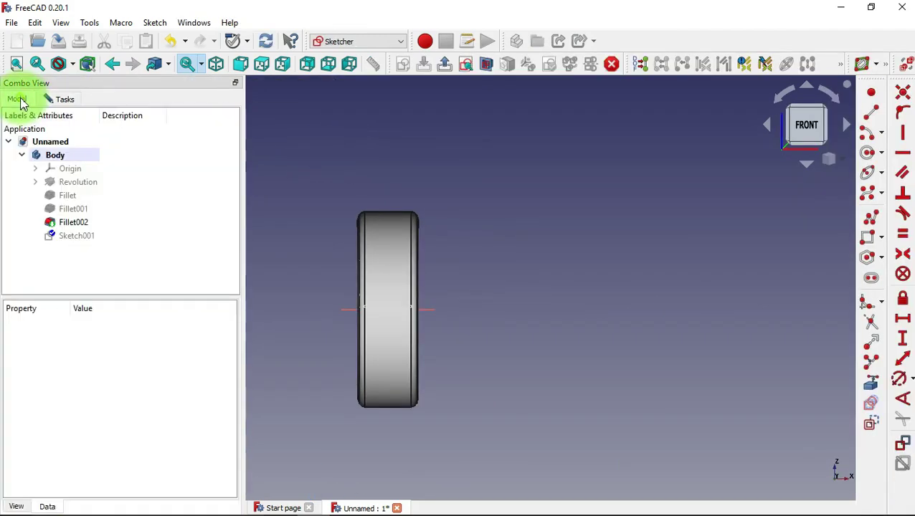
pyautogui.click(164, 224)
pyautogui.rightClick(164, 224)
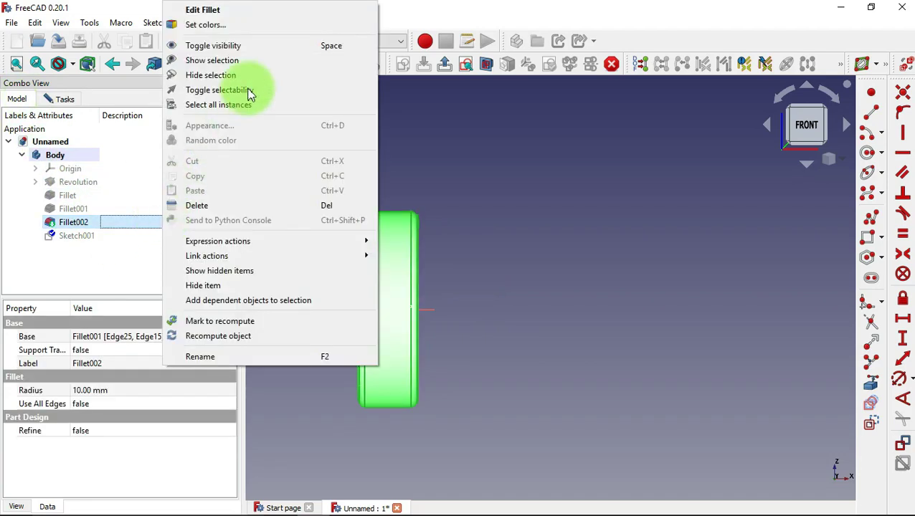
pyautogui.click(280, 75)
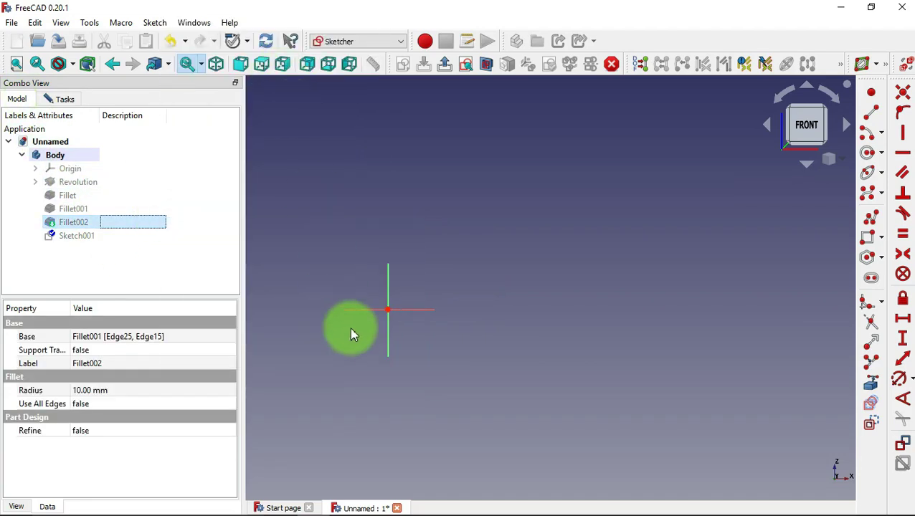
pyautogui.press('v')
pyautogui.press('f')
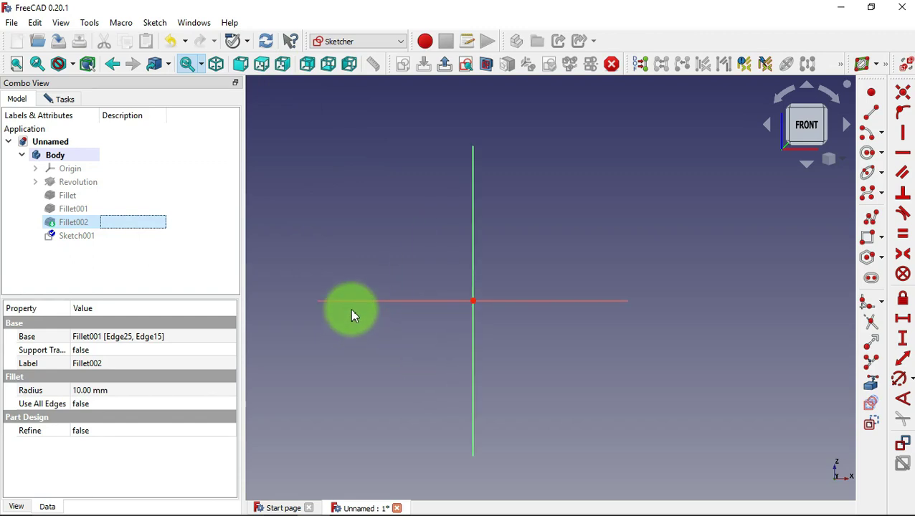
# Draw a vertical line with top and bottom slanted lines for the tread-block profile
pyautogui.click(870, 112)
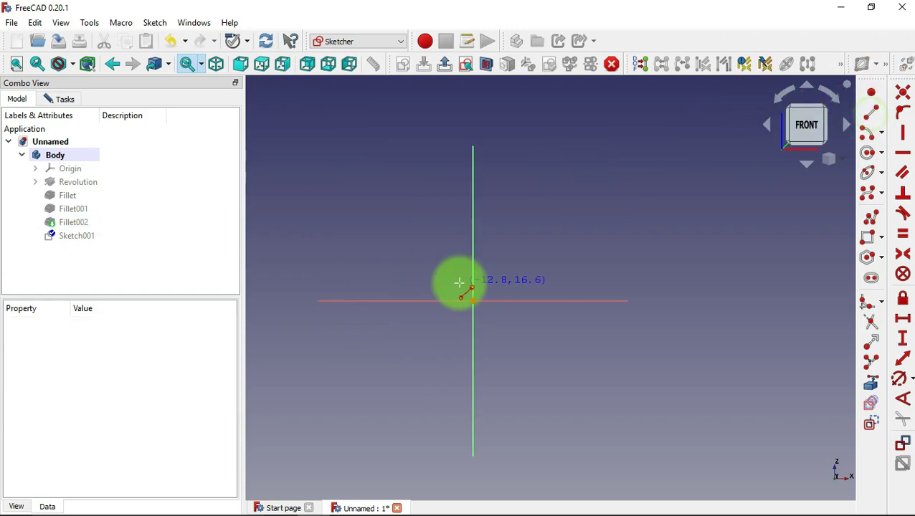
pyautogui.click(374, 280)
pyautogui.click(373, 374)
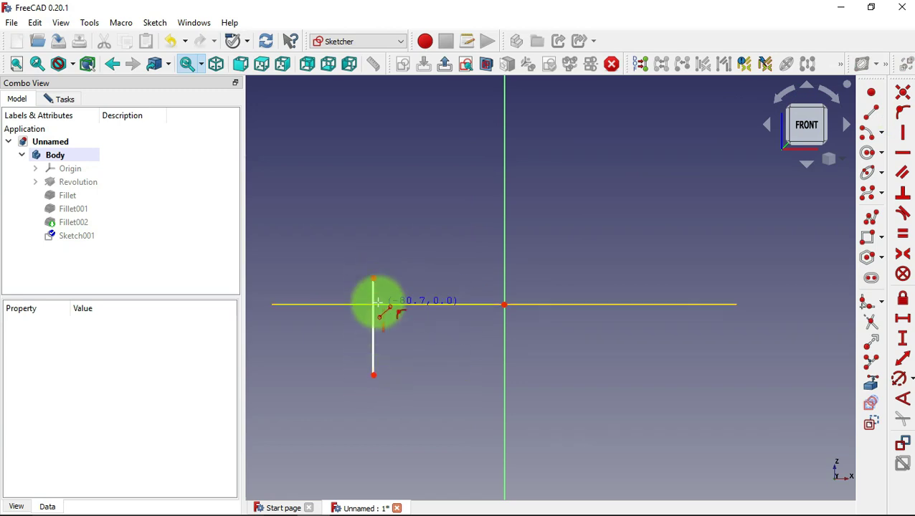
pyautogui.click(373, 278)
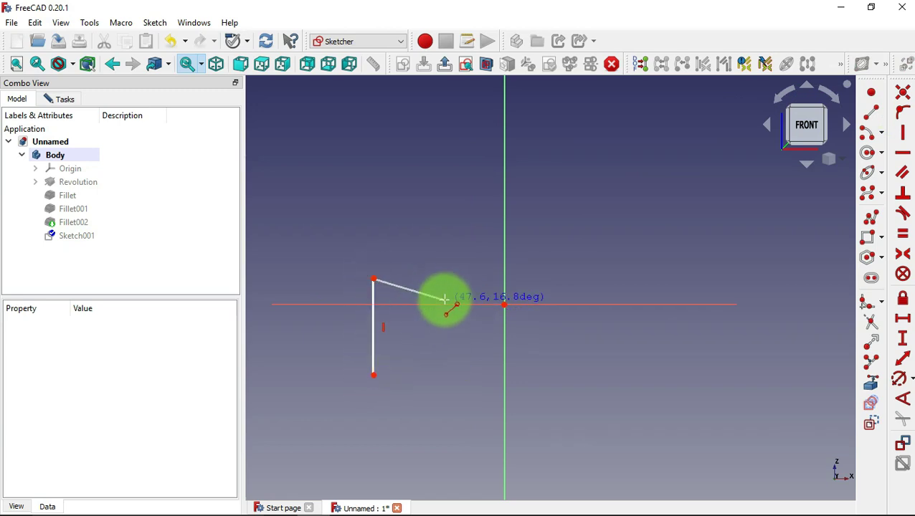
pyautogui.click(445, 297)
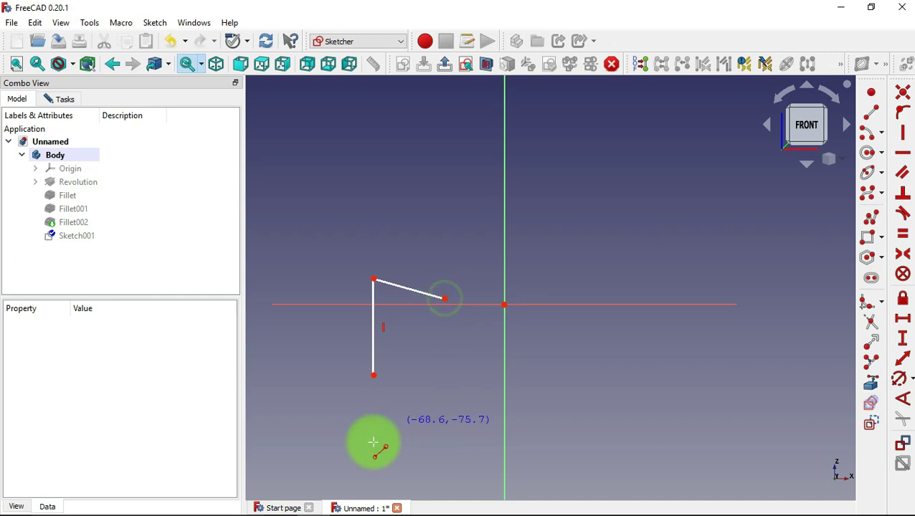
pyautogui.click(373, 375)
pyautogui.click(441, 391)
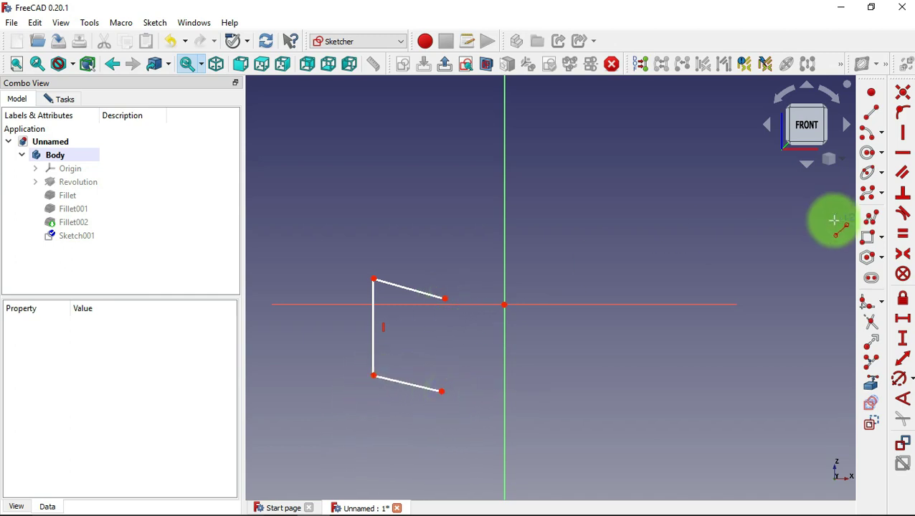
# Close the profile's right side with a concave centre arc, then begin a horizontal distance constraint
pyautogui.click(870, 133)
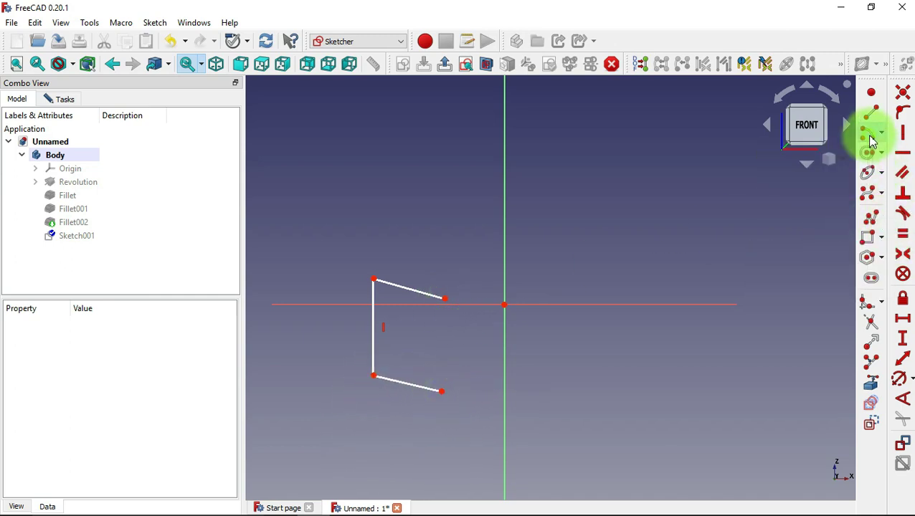
pyautogui.click(486, 338)
pyautogui.click(445, 297)
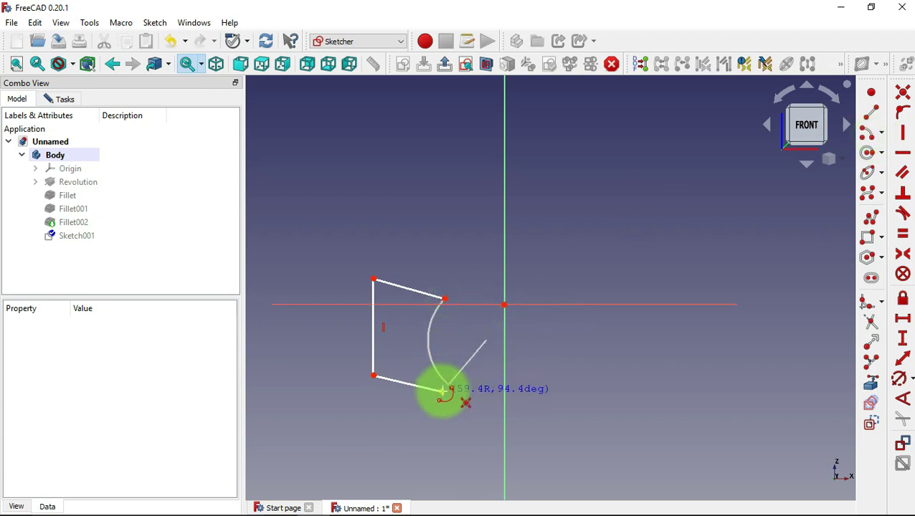
pyautogui.click(443, 393)
pyautogui.click(903, 318)
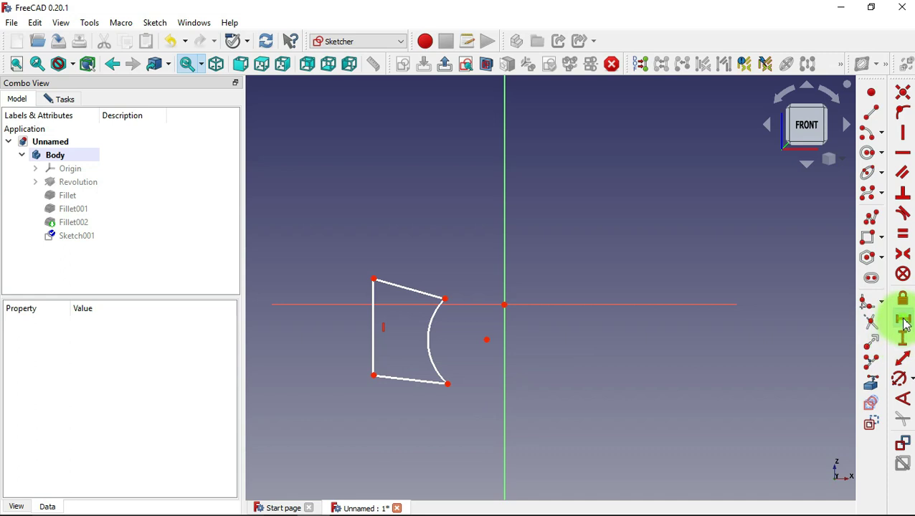
pyautogui.click(375, 280)
# Constrain the profile's top width to 48 mm and bottom width to 50 mm
pyautogui.click(444, 297)
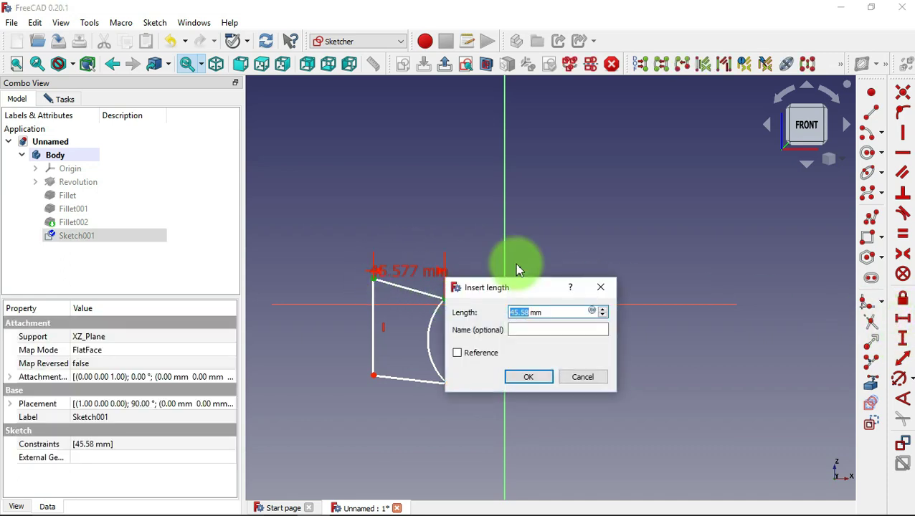
pyautogui.write('48')
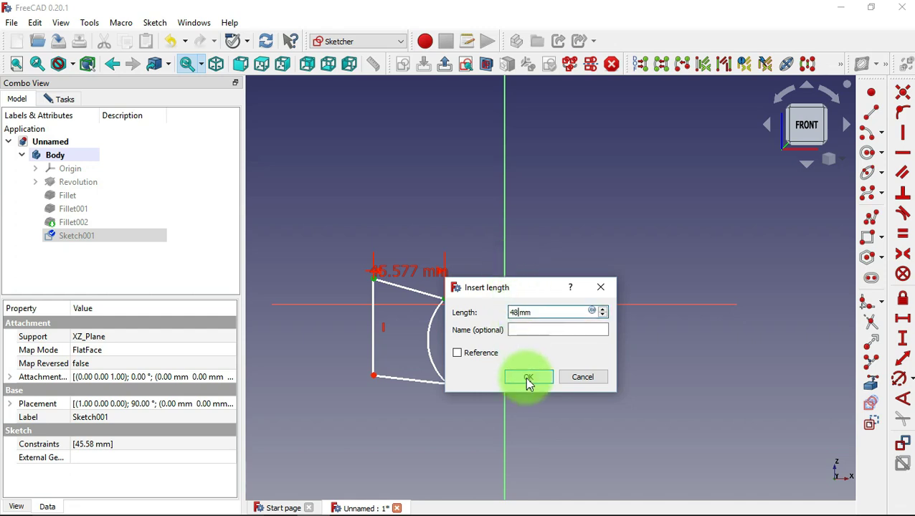
pyautogui.click(527, 378)
pyautogui.click(372, 374)
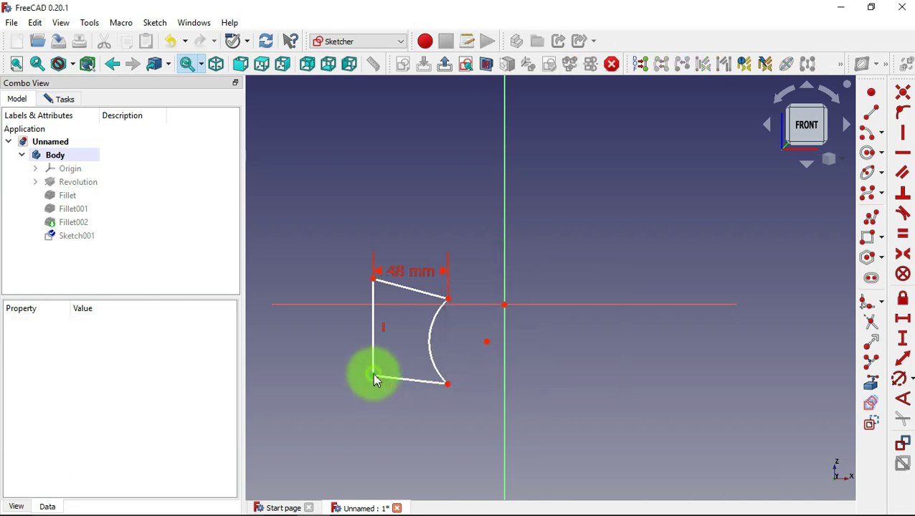
pyautogui.click(446, 382)
pyautogui.click(504, 371)
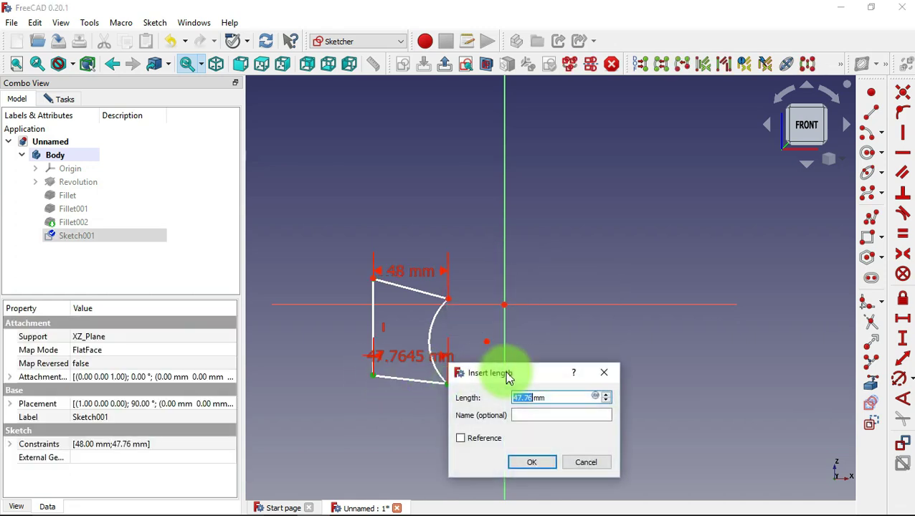
pyautogui.write('50')
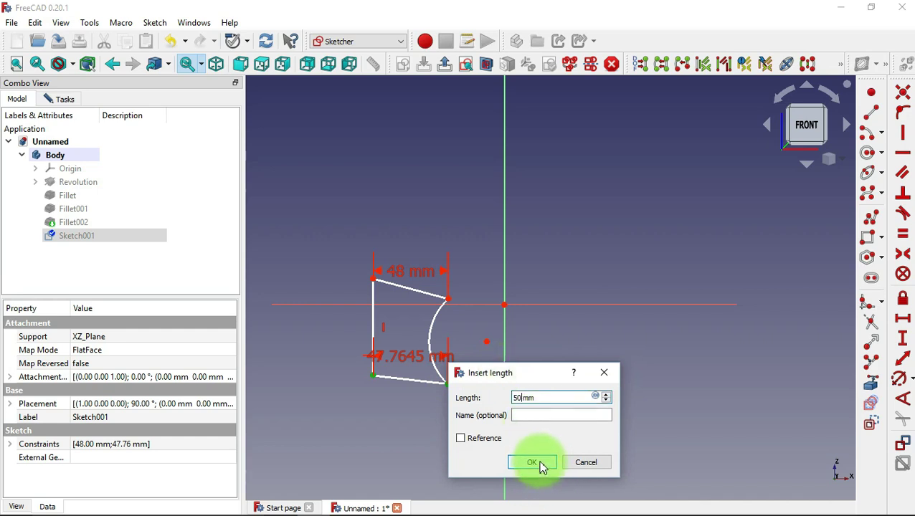
pyautogui.click(541, 467)
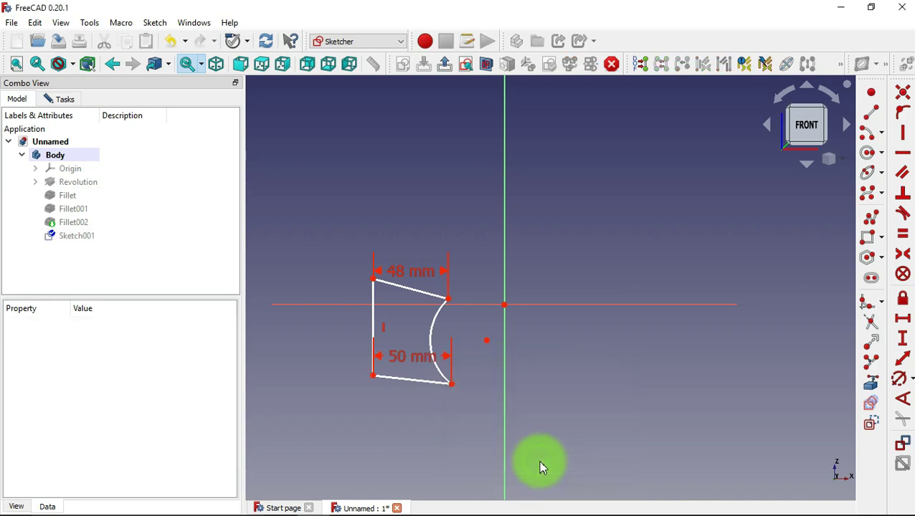
# Add vertical constraints: 5 mm corner offset, 45 mm left edge and 45 mm arc-end height
pyautogui.click(906, 340)
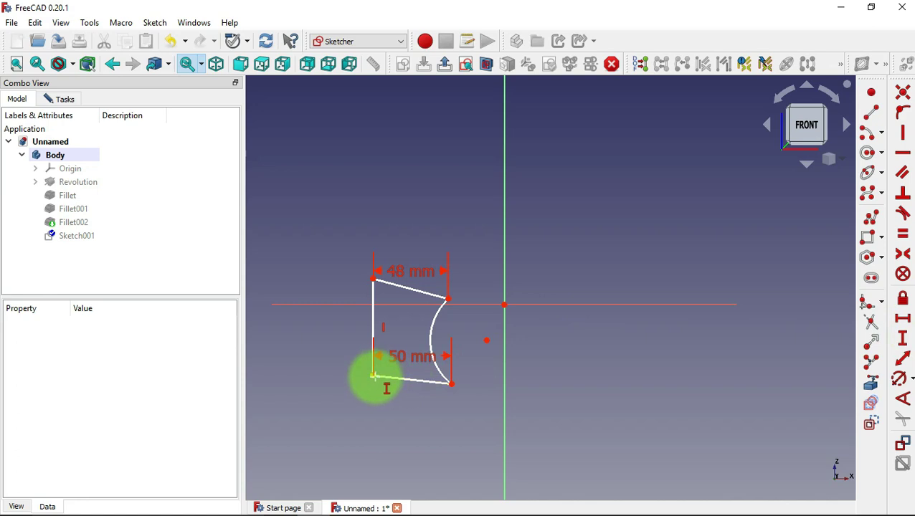
pyautogui.click(451, 384)
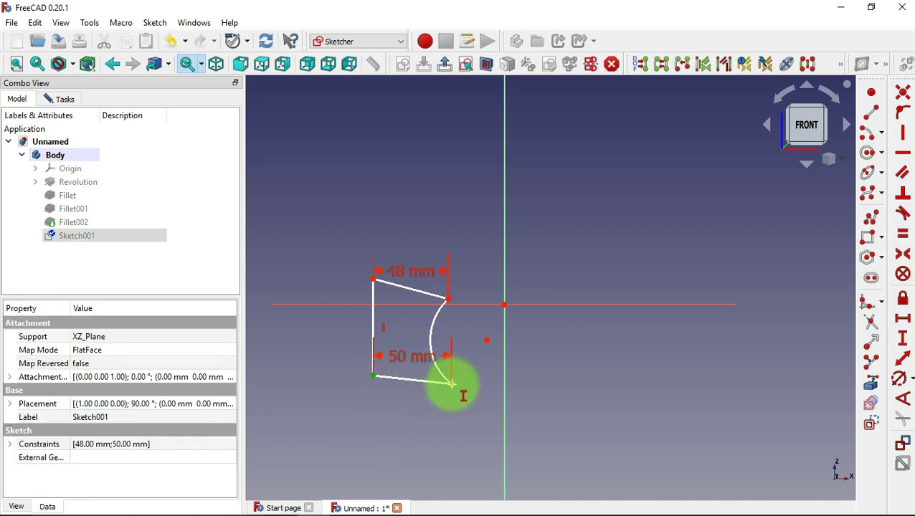
pyautogui.click(450, 384)
pyautogui.write('5')
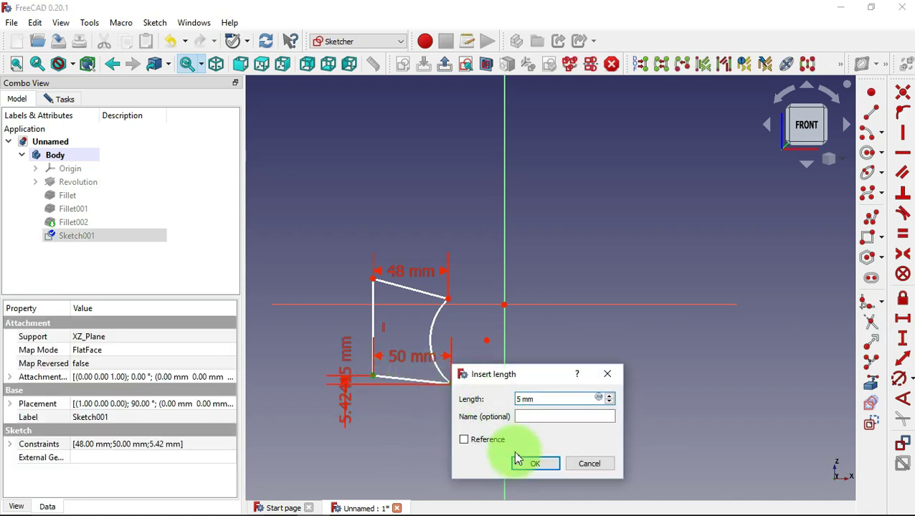
pyautogui.click(529, 465)
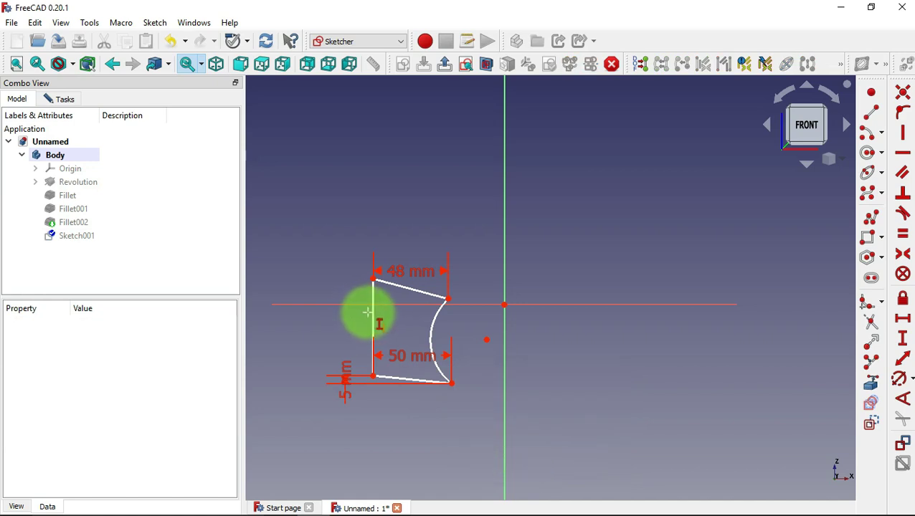
pyautogui.click(372, 312)
pyautogui.write('45')
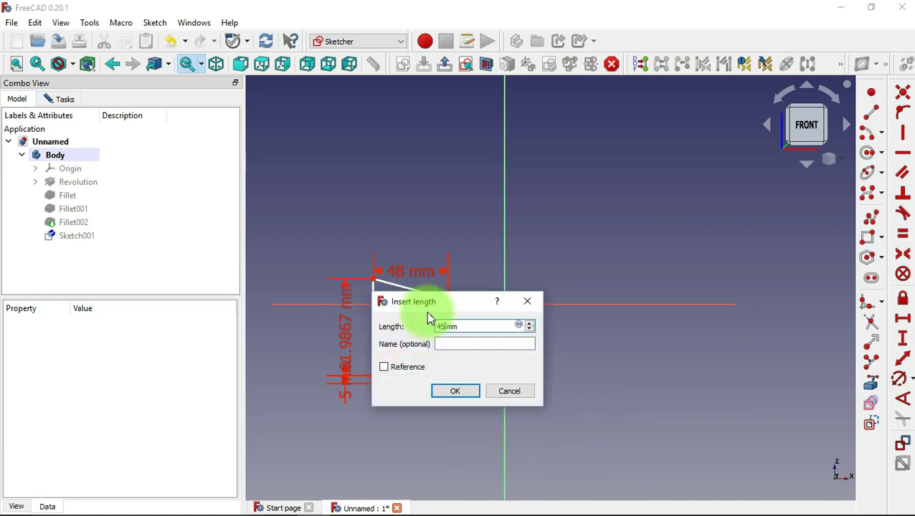
pyautogui.click(465, 391)
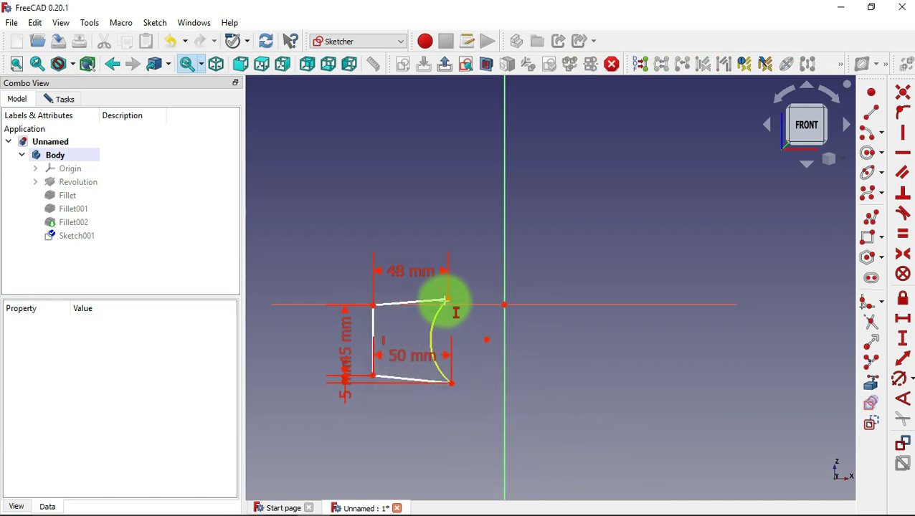
pyautogui.click(450, 305)
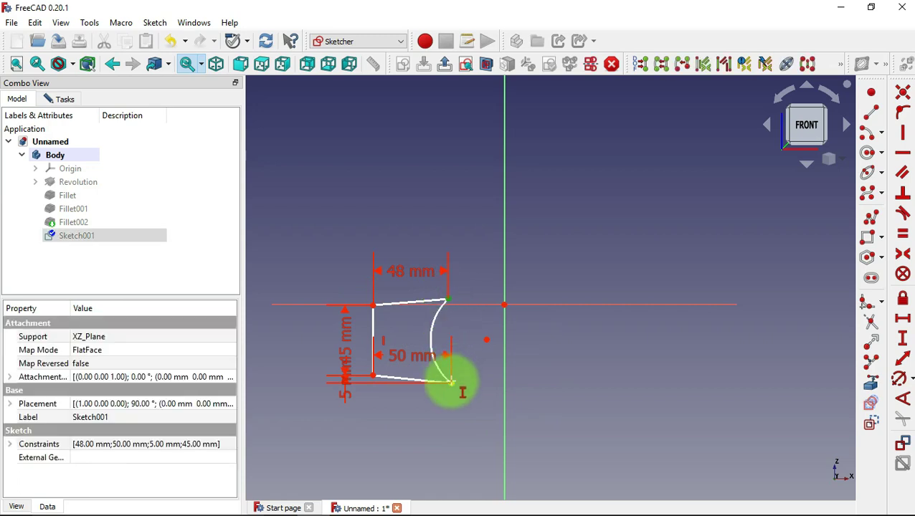
pyautogui.click(452, 382)
pyautogui.write('45')
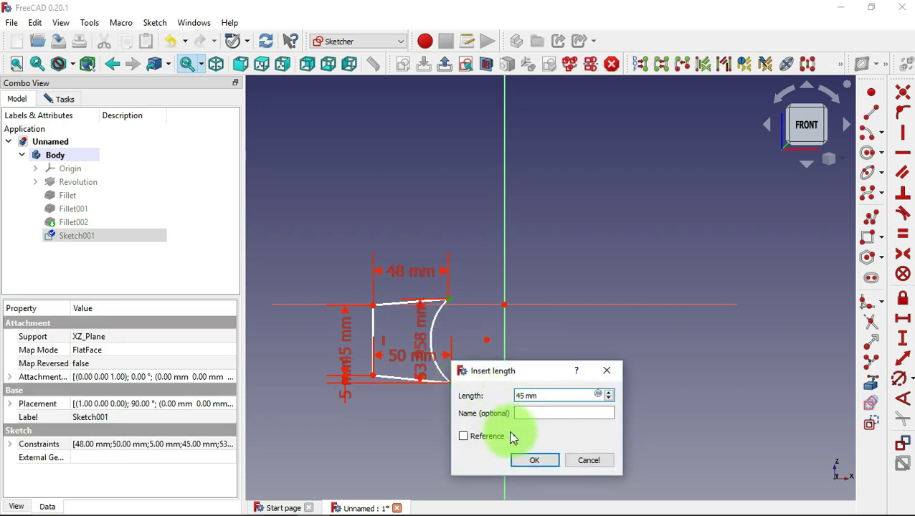
pyautogui.click(534, 459)
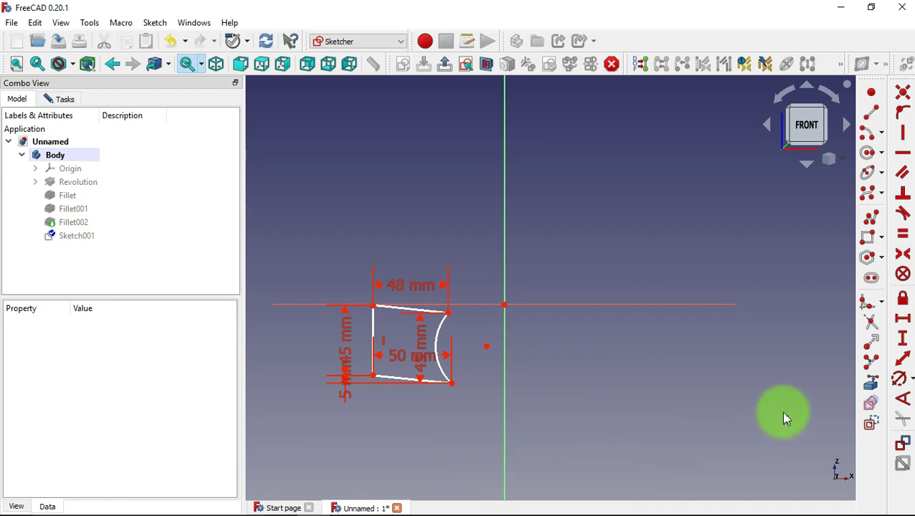
# Give the curved side of the profile a 200 mm radius
pyautogui.click(899, 378)
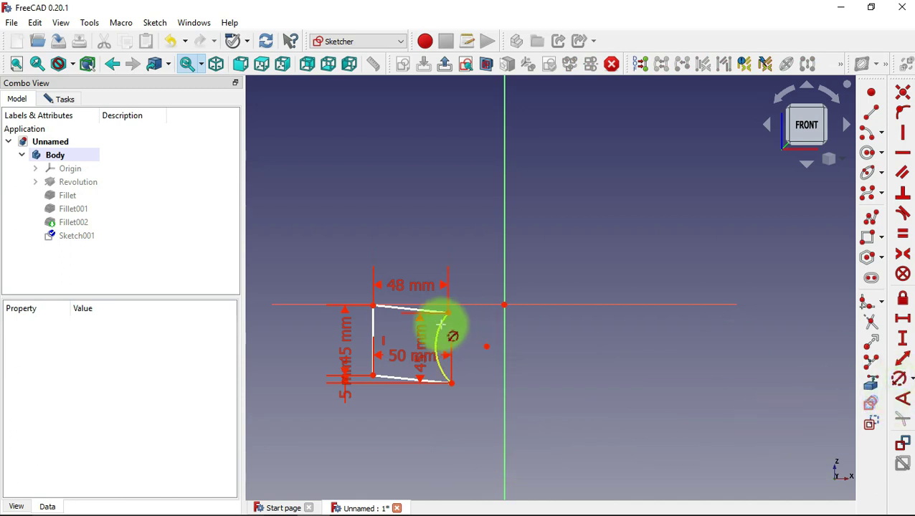
pyautogui.click(440, 324)
pyautogui.write('200')
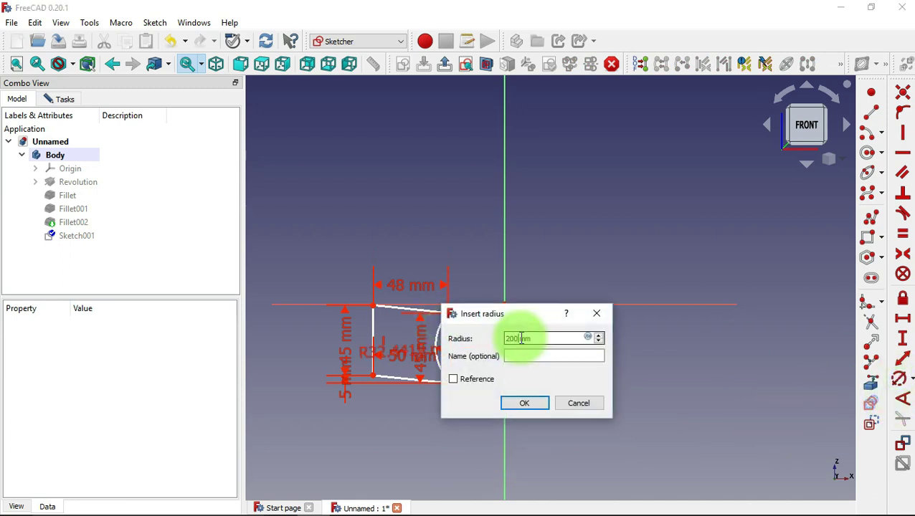
pyautogui.click(534, 402)
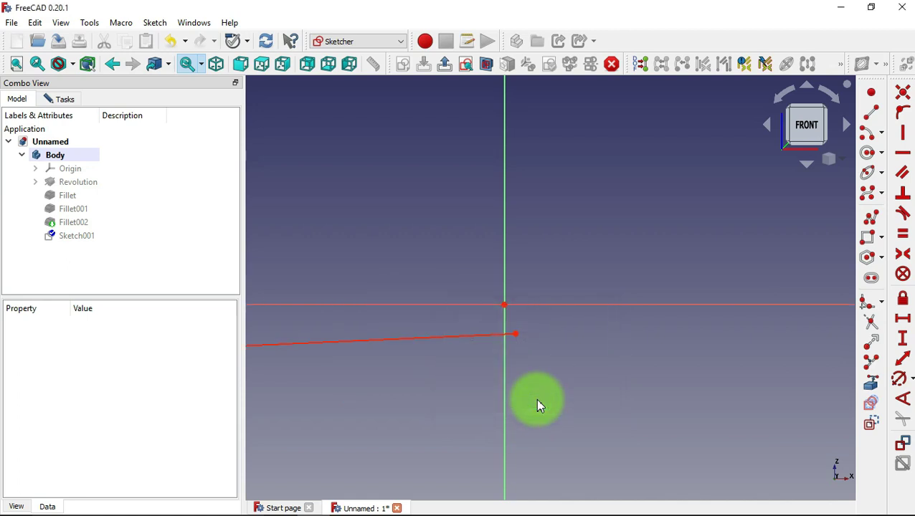
# Set the profile's top-left corner 84.5 mm horizontally from the sketch origin
pyautogui.scroll(-3, 654, 337)
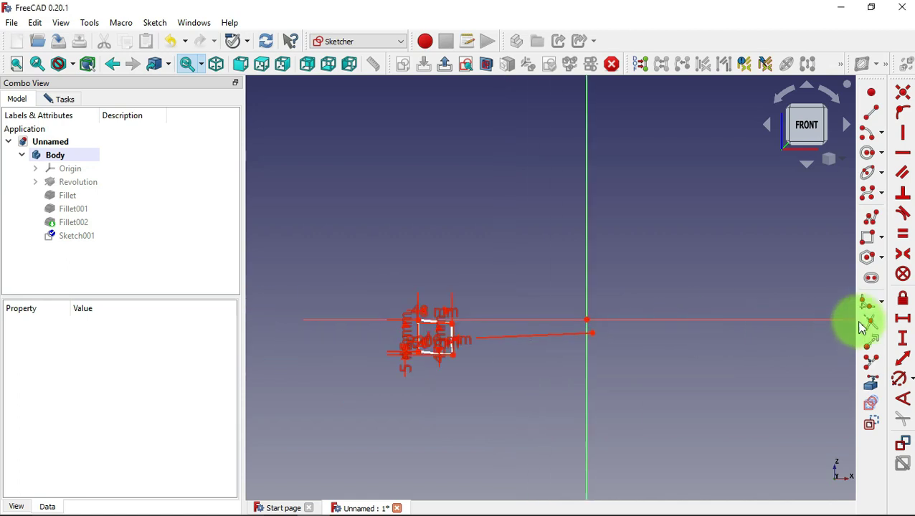
pyautogui.click(902, 320)
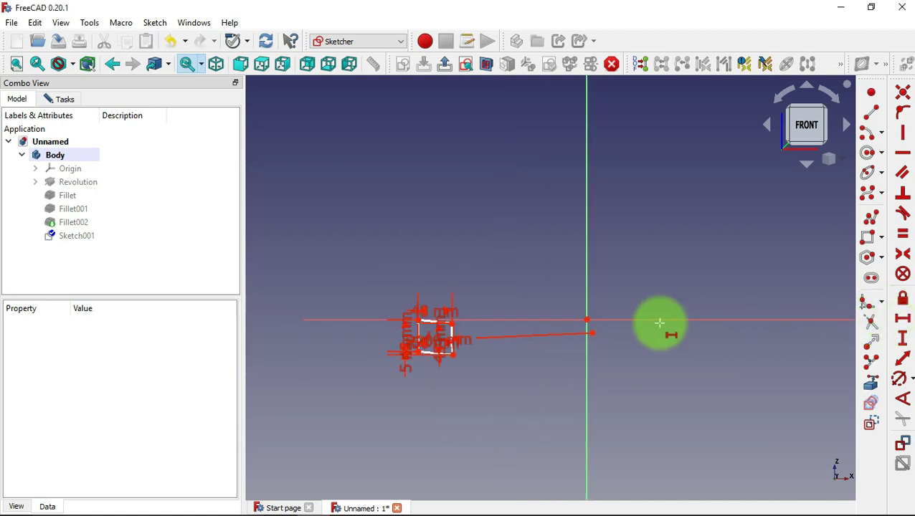
pyautogui.click(591, 319)
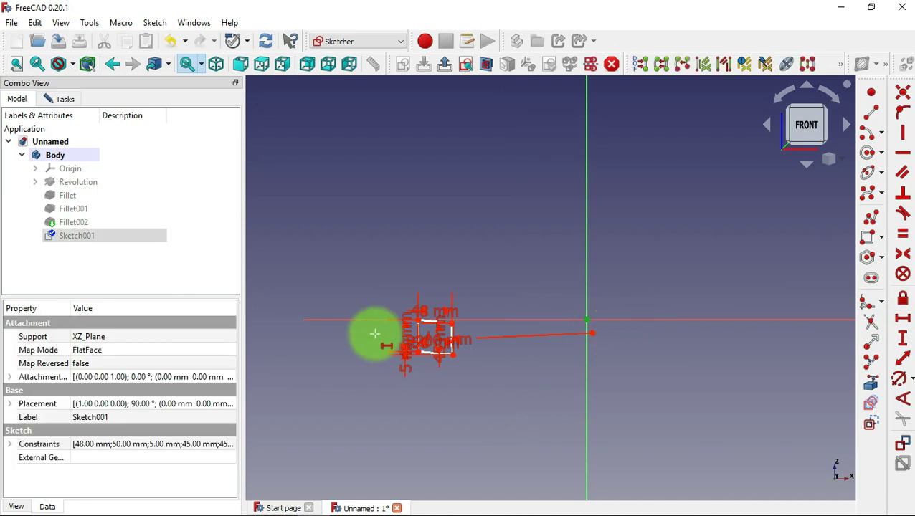
pyautogui.scroll(1, 373, 327)
pyautogui.scroll(3, 374, 327)
pyautogui.scroll(2, 529, 253)
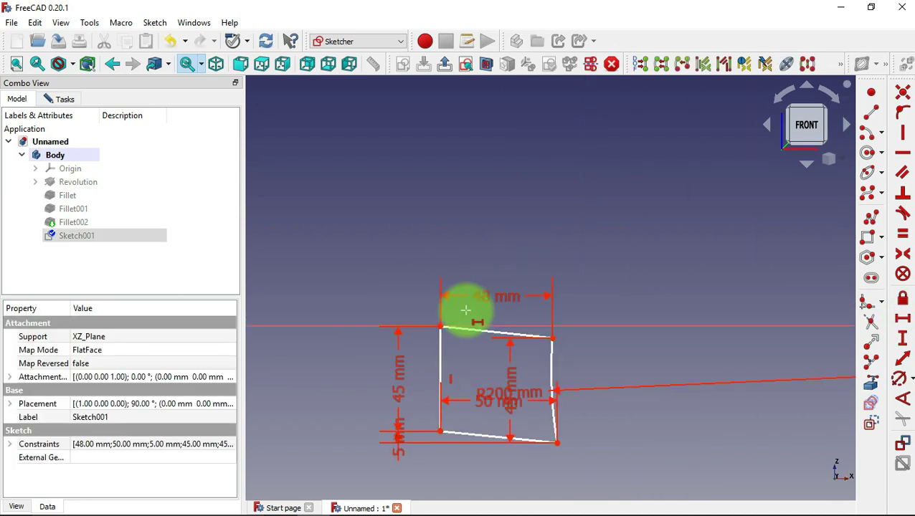
pyautogui.click(440, 327)
pyautogui.write('84.5')
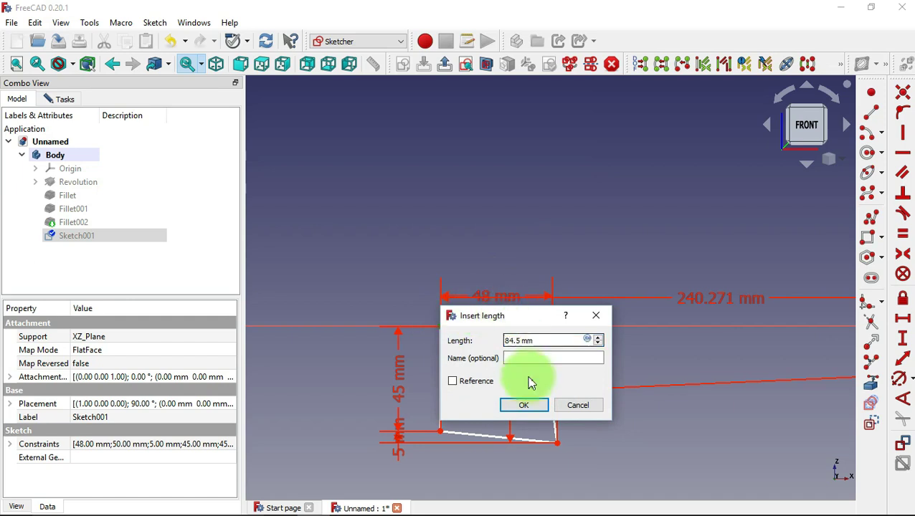
pyautogui.click(523, 405)
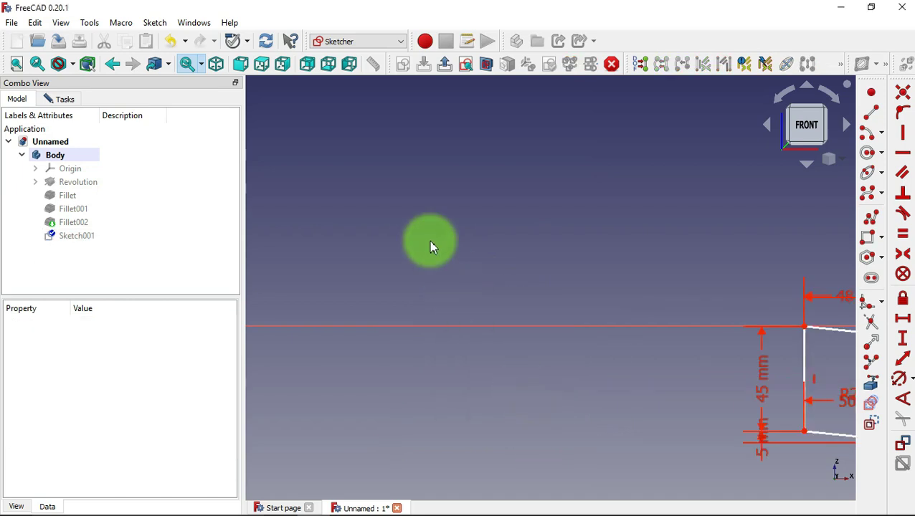
# Raise the profile and fix its top-left corner 27.5 mm (22.5+5) above the origin
pyautogui.scroll(-3, 429, 240)
pyautogui.scroll(3, 639, 242)
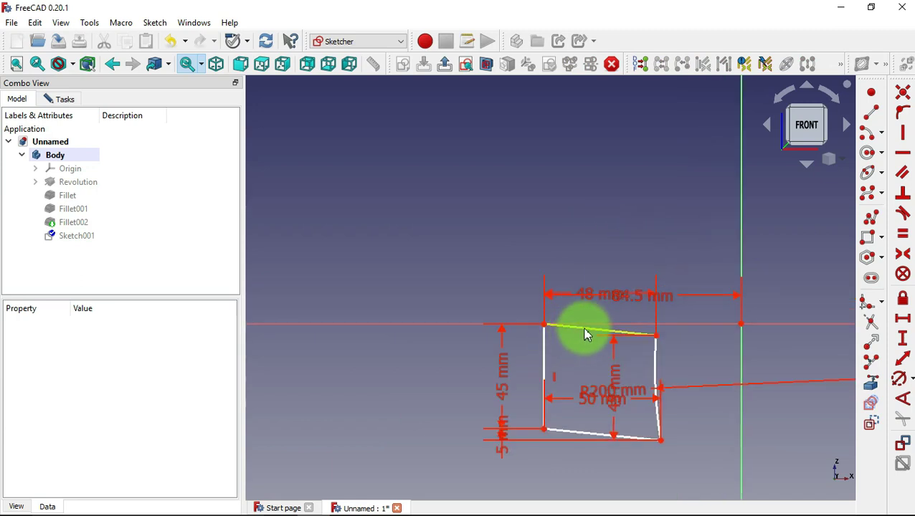
pyautogui.moveTo(585, 330); pyautogui.dragTo(586, 271)
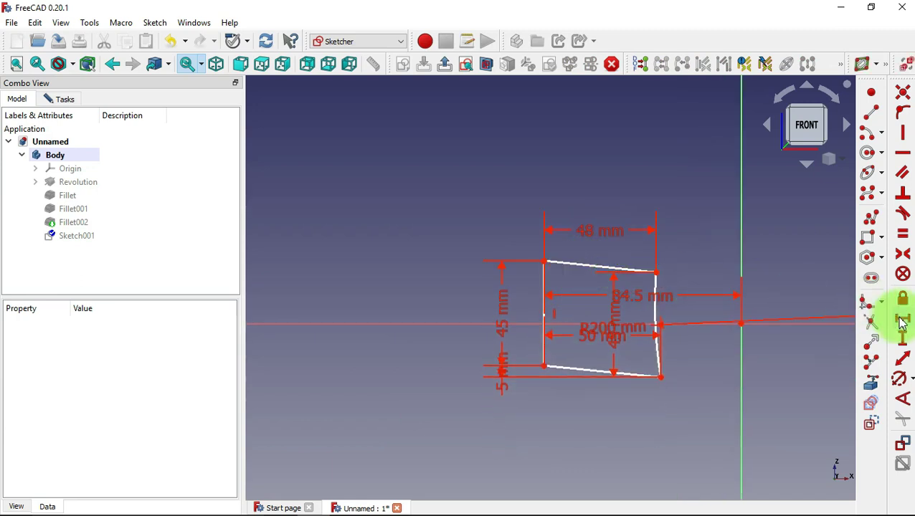
pyautogui.click(904, 341)
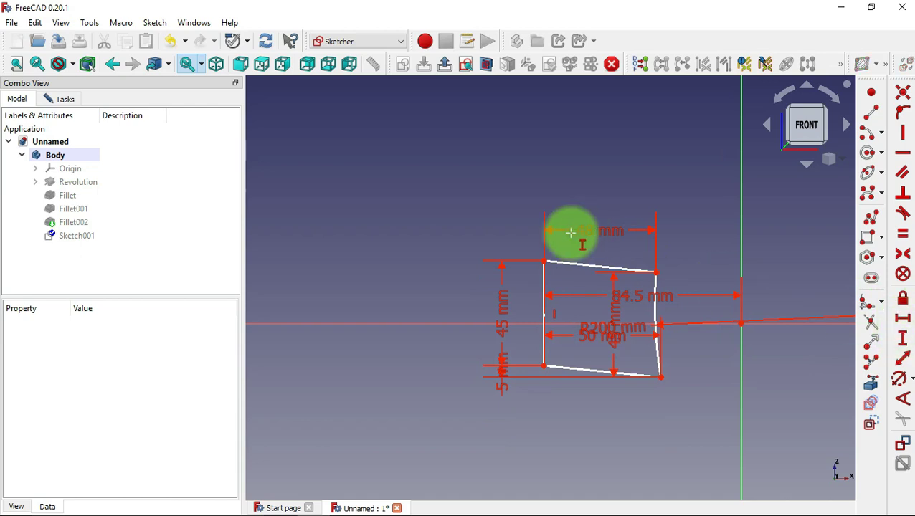
pyautogui.click(545, 262)
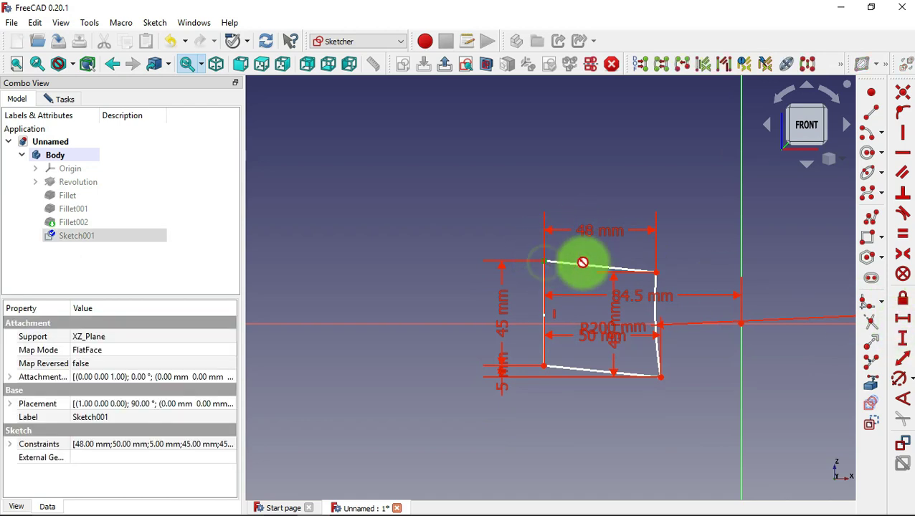
pyautogui.click(740, 324)
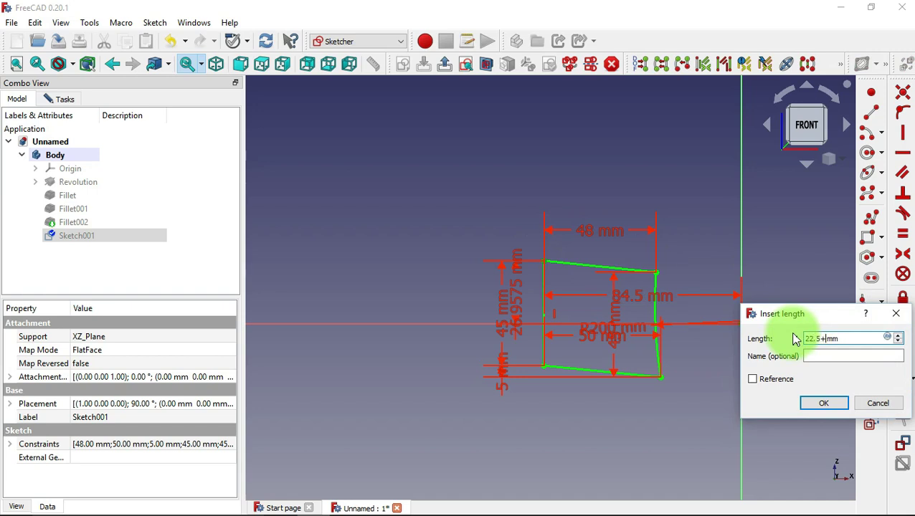
pyautogui.click(824, 403)
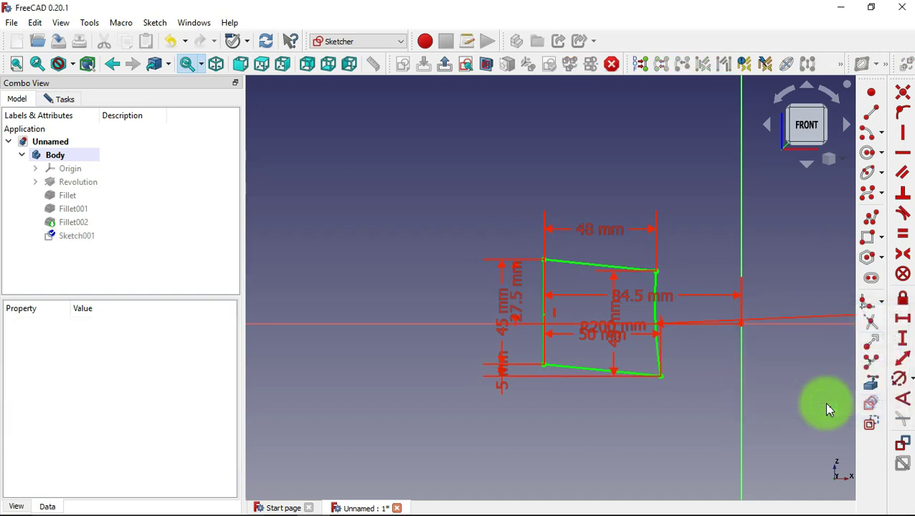
pyautogui.scroll(-3, 397, 281)
pyautogui.scroll(-1, 398, 281)
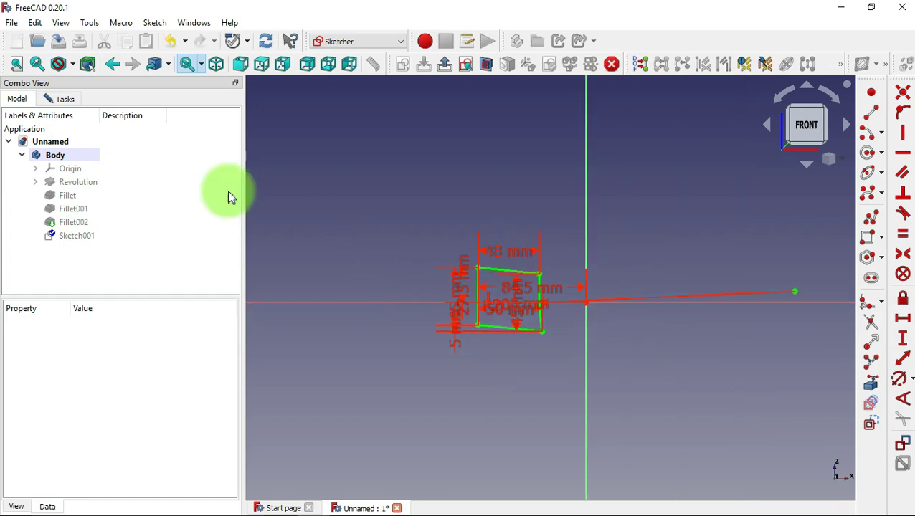
# Close Sketch001, then select Fillet002 and unhide it with the Space key
pyautogui.click(64, 98)
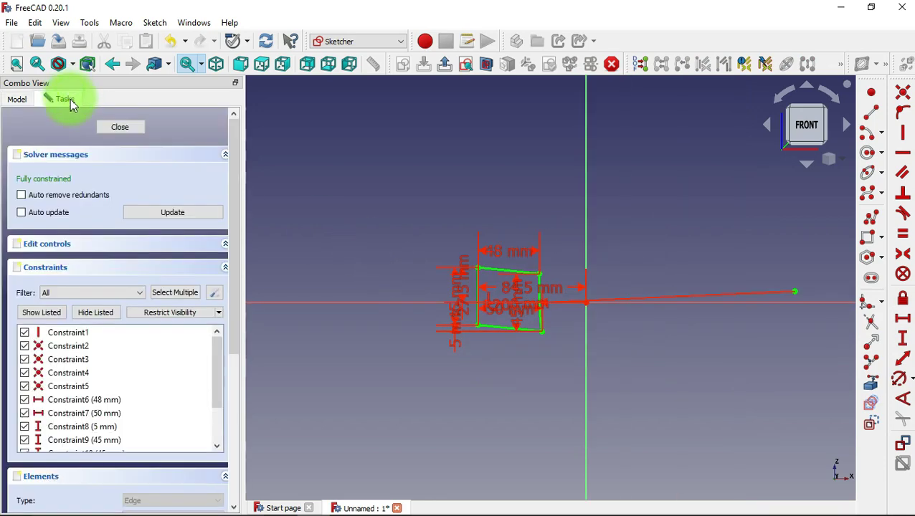
pyautogui.click(120, 127)
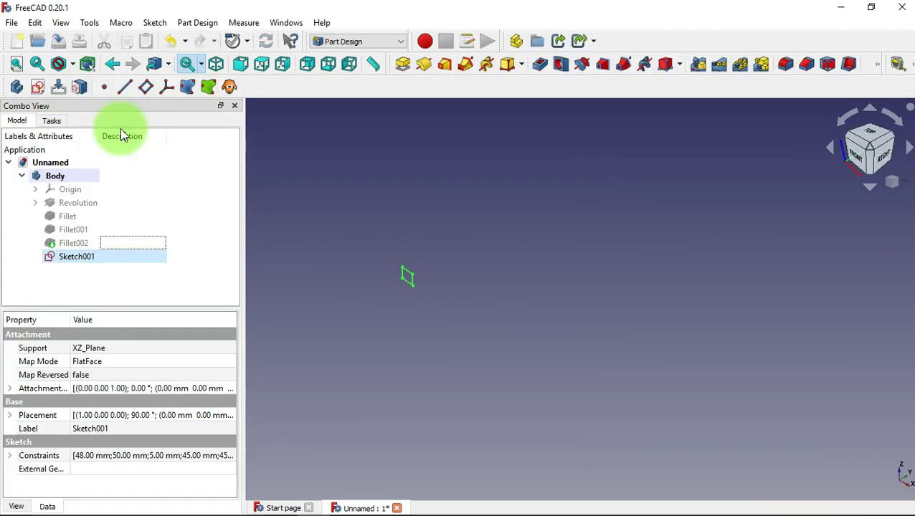
pyautogui.click(157, 245)
pyautogui.rightClick(158, 246)
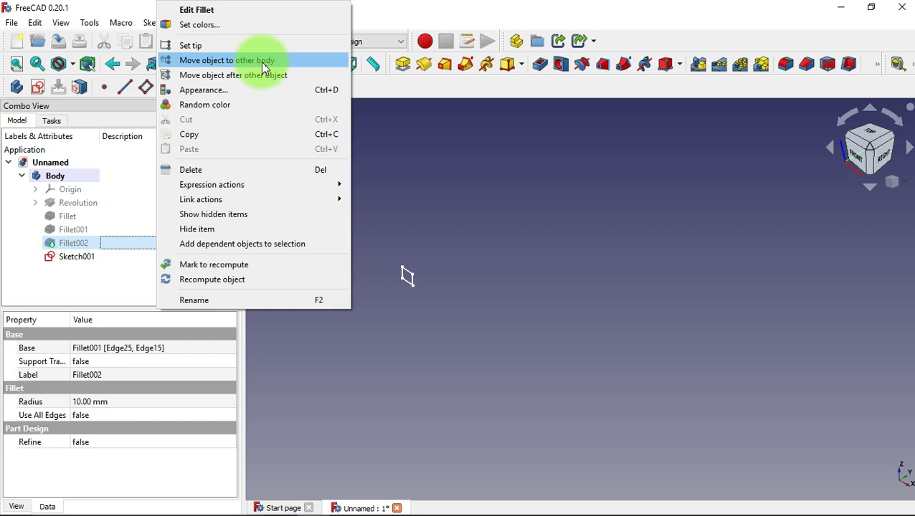
pyautogui.click(135, 251)
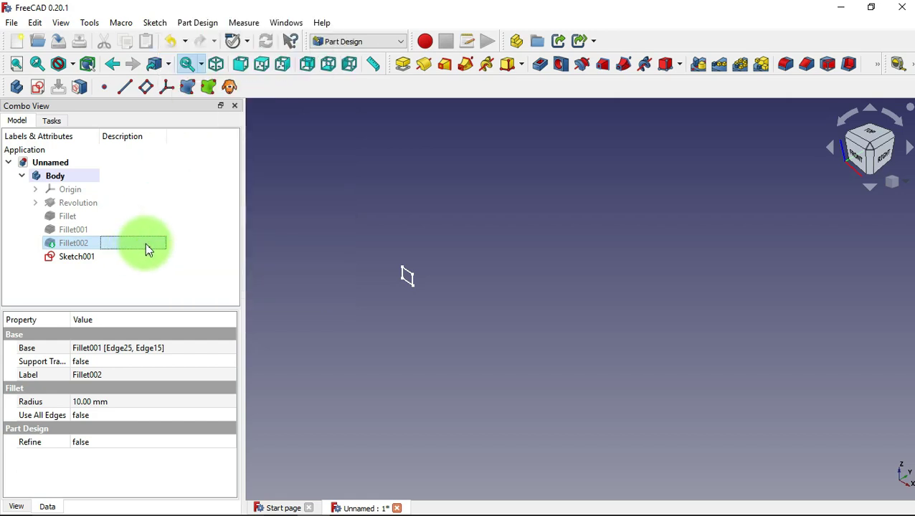
pyautogui.rightClick(147, 247)
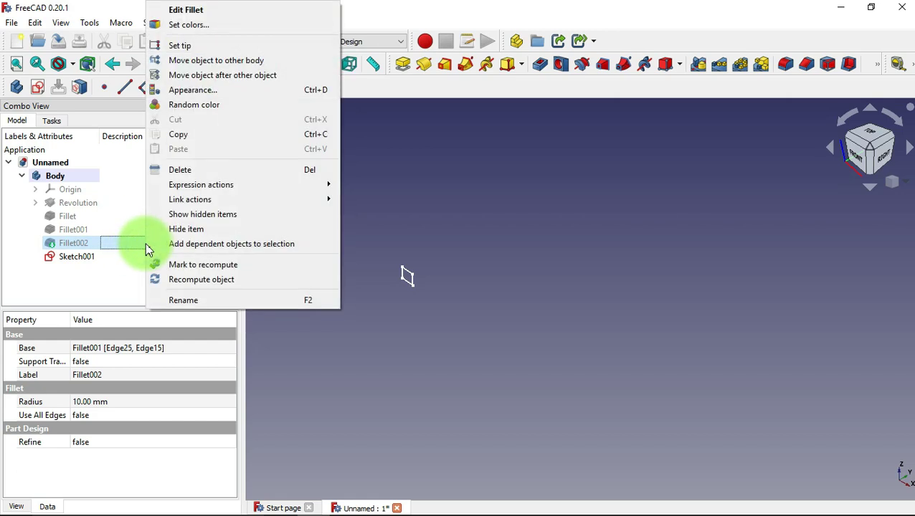
pyautogui.click(131, 247)
pyautogui.press('space')
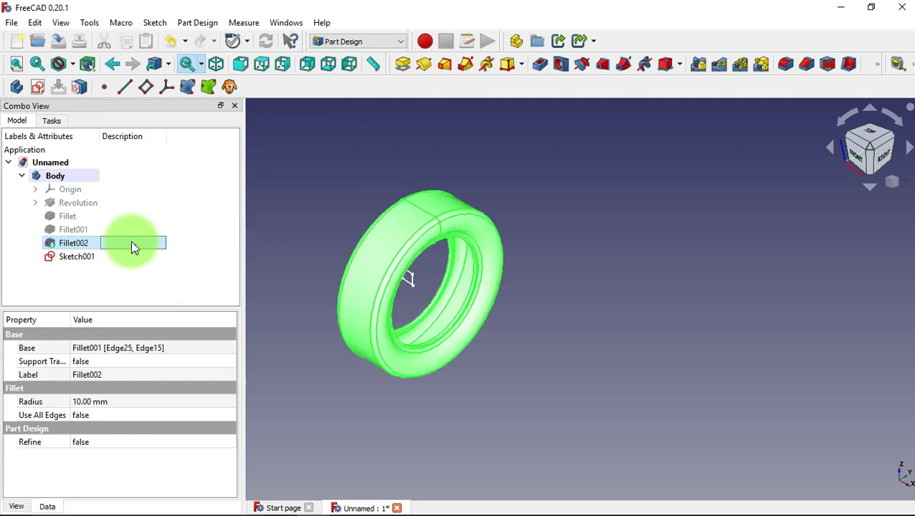
pyautogui.click(347, 296)
# Set Sketch001's attachment offset in z to 310.45-6 mm in the Attachment editor
pyautogui.click(321, 257)
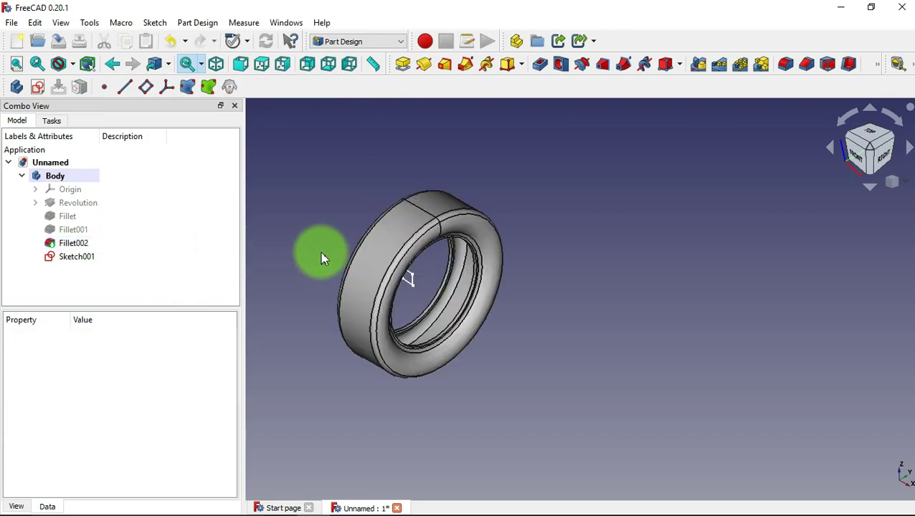
pyautogui.scroll(4, 321, 257)
pyautogui.click(143, 264)
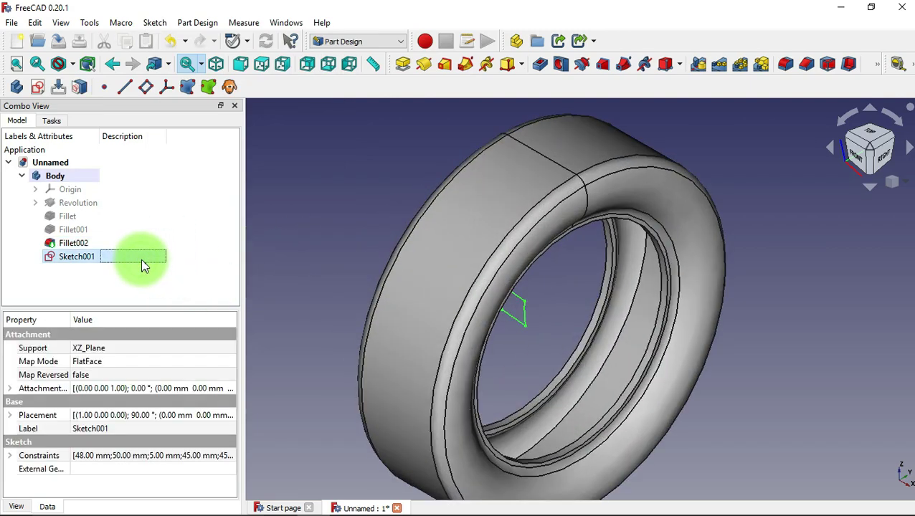
pyautogui.rightClick(143, 265)
pyautogui.click(262, 30)
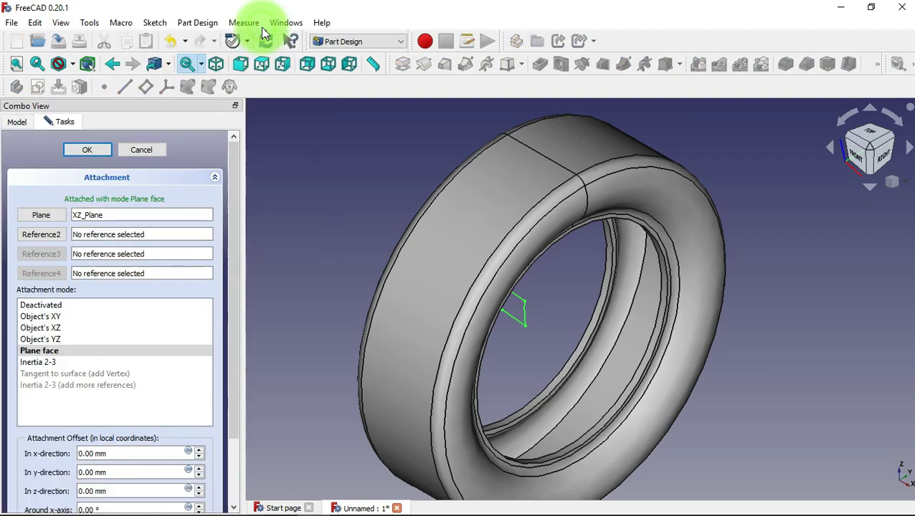
pyautogui.moveTo(231, 288); pyautogui.dragTo(240, 444)
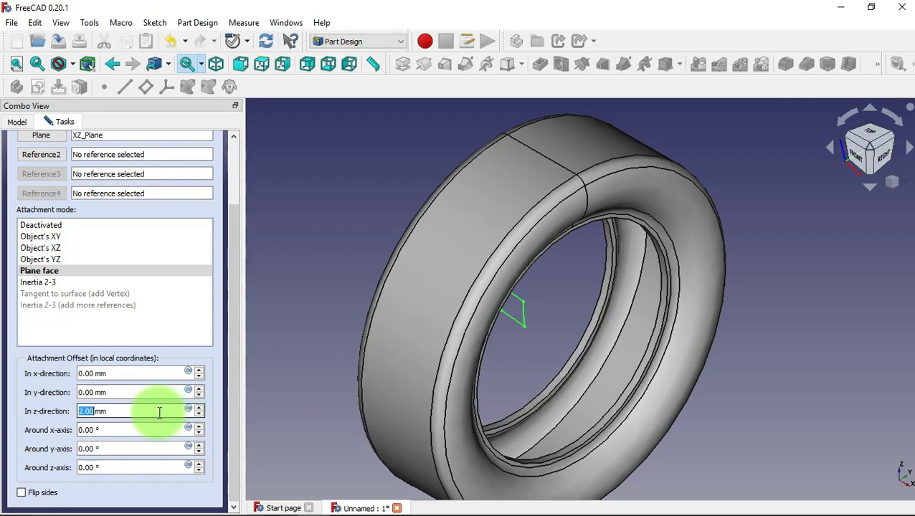
pyautogui.moveTo(159, 414); pyautogui.dragTo(78, 414)
pyautogui.write('310.45-6')
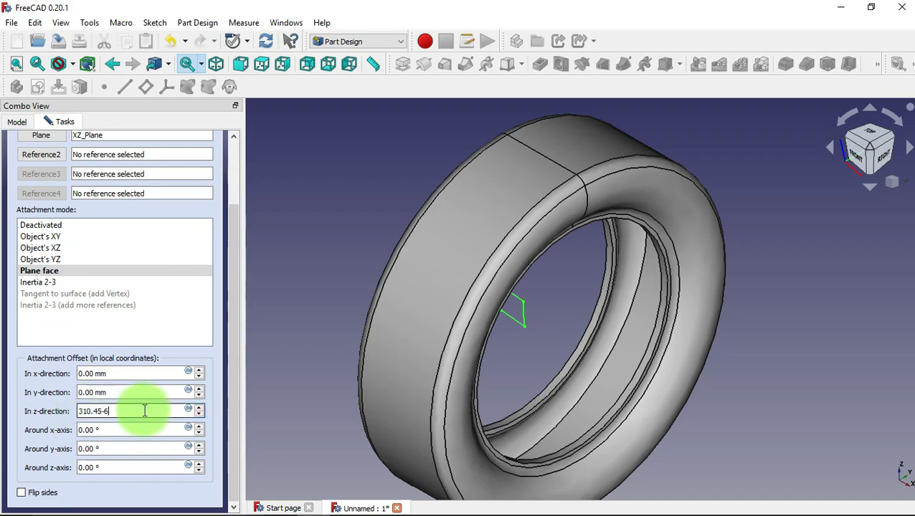
pyautogui.moveTo(234, 388); pyautogui.dragTo(234, 300)
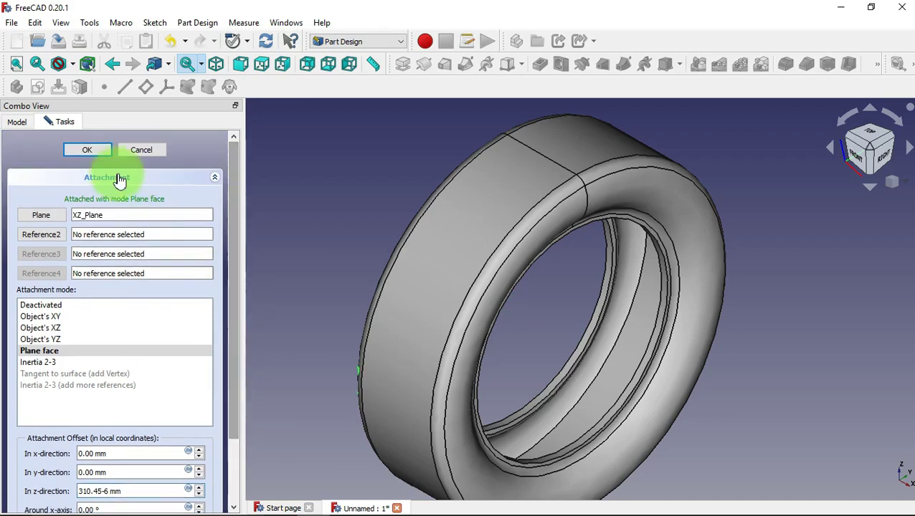
pyautogui.moveTo(277, 249)
pyautogui.mouseDown(button='middle')
pyautogui.moveTo(389, 267)
pyautogui.moveTo(321, 225)
pyautogui.mouseUp(button='middle')
pyautogui.click(87, 150)
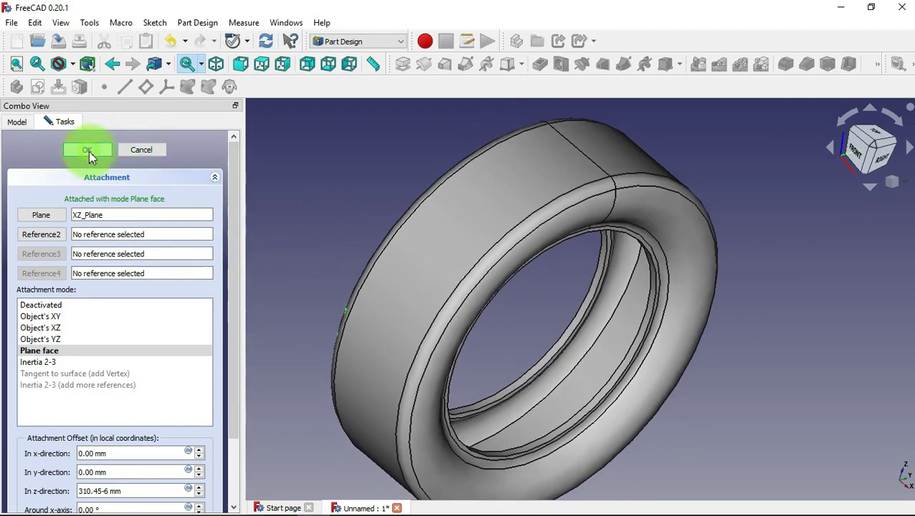
pyautogui.scroll(-2, 333, 220)
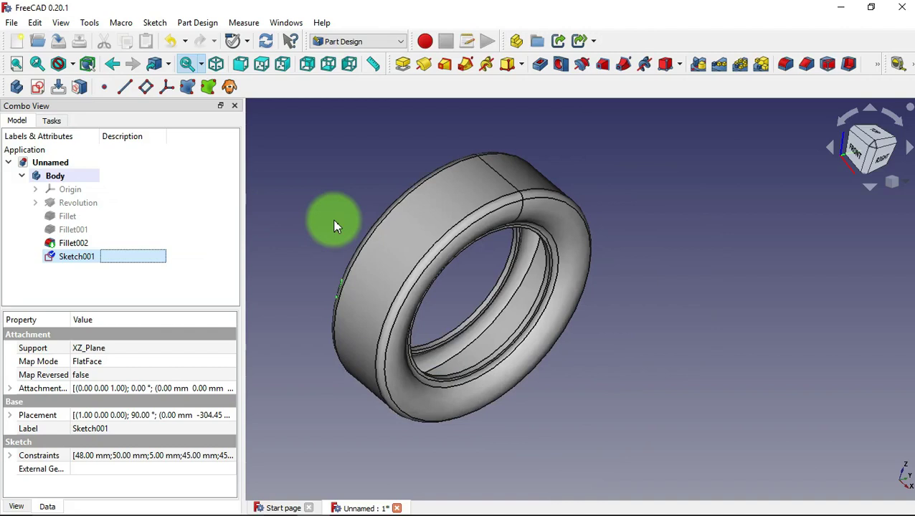
# Pad Sketch001 to 11 mm, forming one tread block on the tire
pyautogui.click(404, 65)
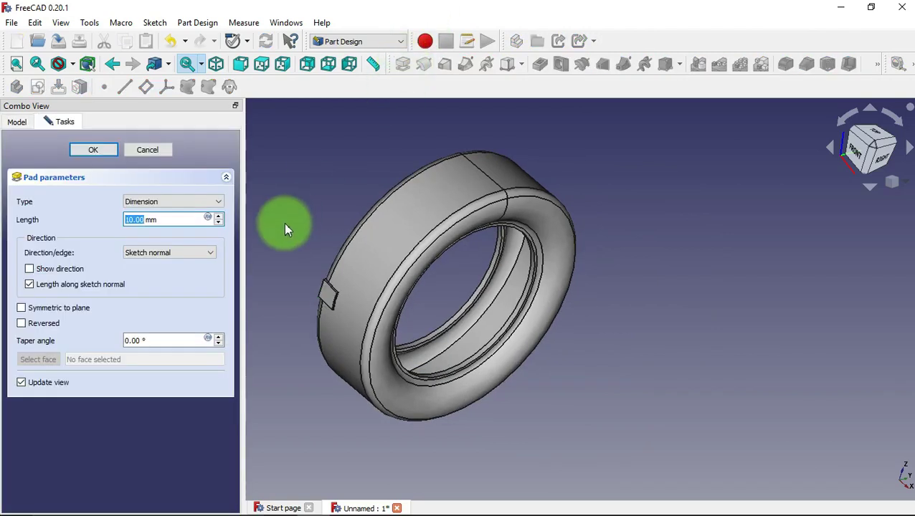
pyautogui.click(219, 217)
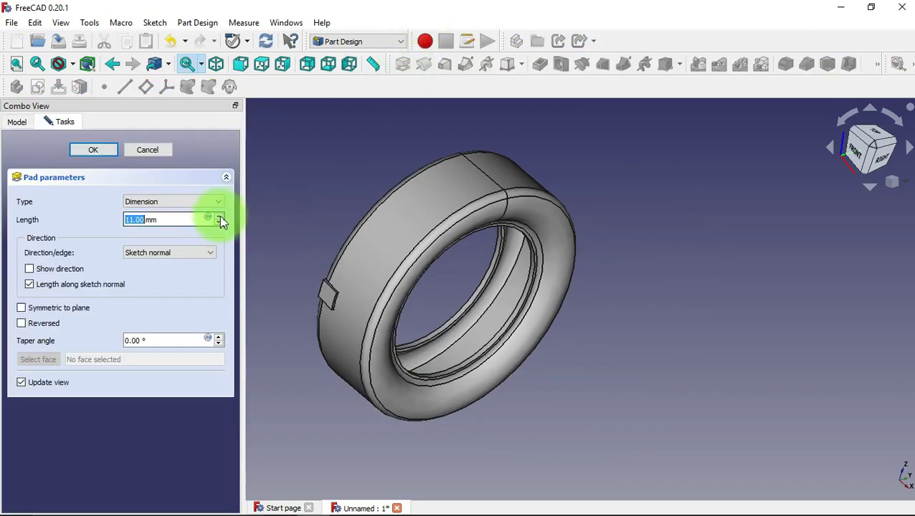
pyautogui.click(93, 150)
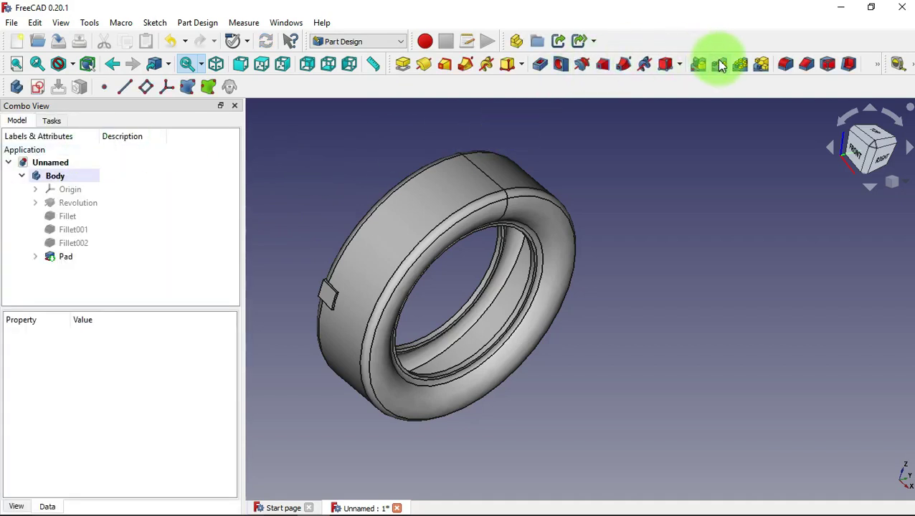
# Polar-pattern the Pad 40 times around the Base X axis
pyautogui.click(740, 64)
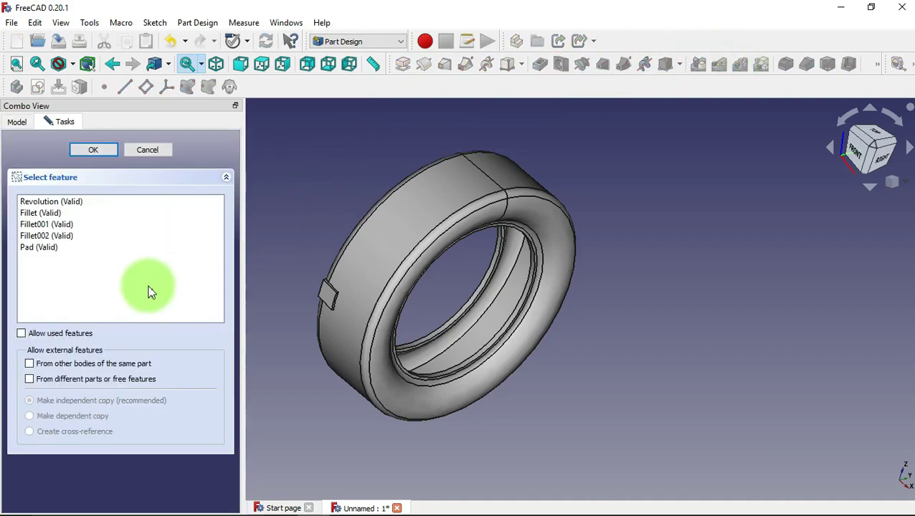
pyautogui.click(55, 248)
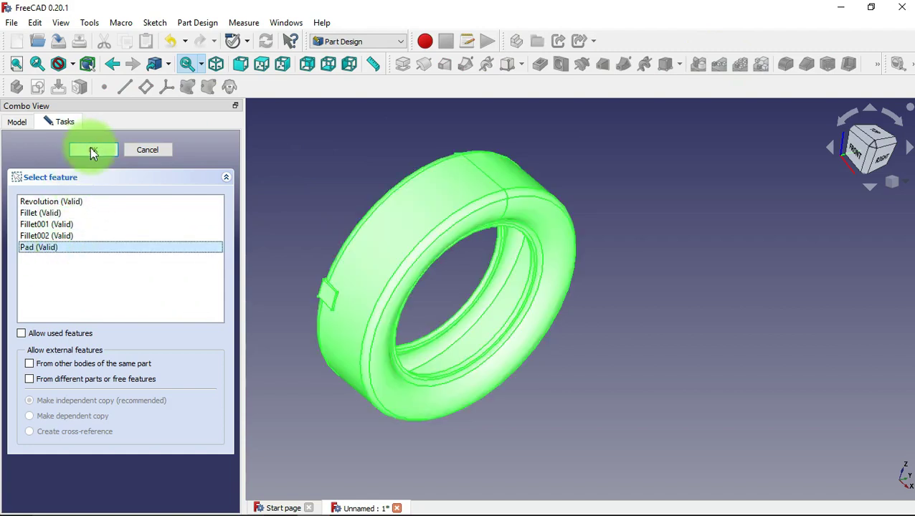
pyautogui.click(91, 150)
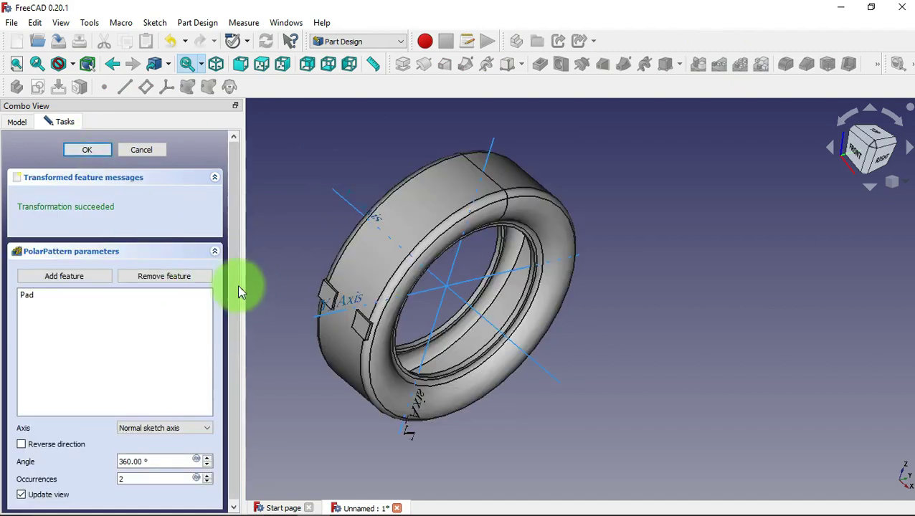
pyautogui.click(205, 426)
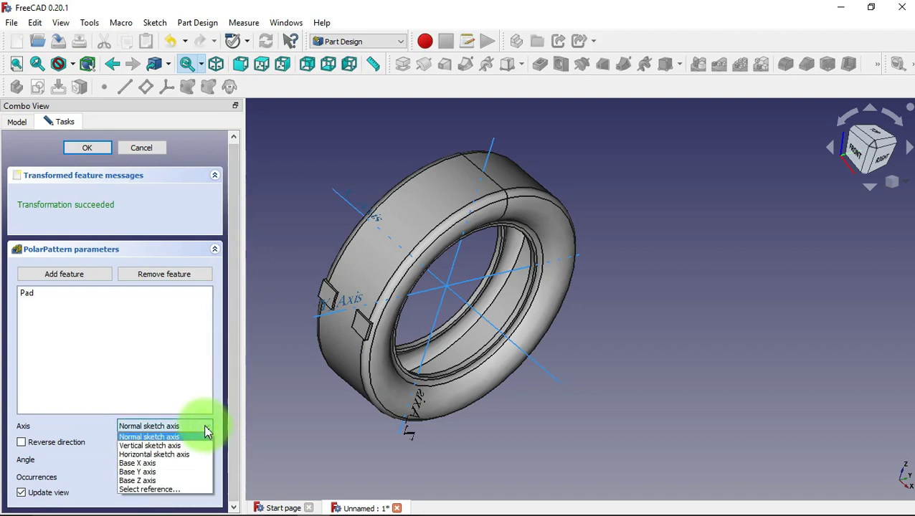
pyautogui.click(183, 464)
pyautogui.doubleClick(118, 478)
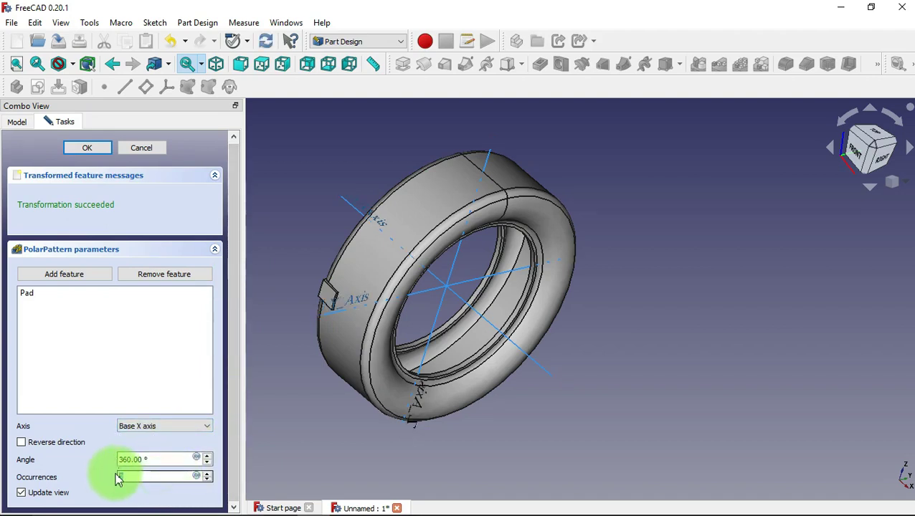
pyautogui.write('3')
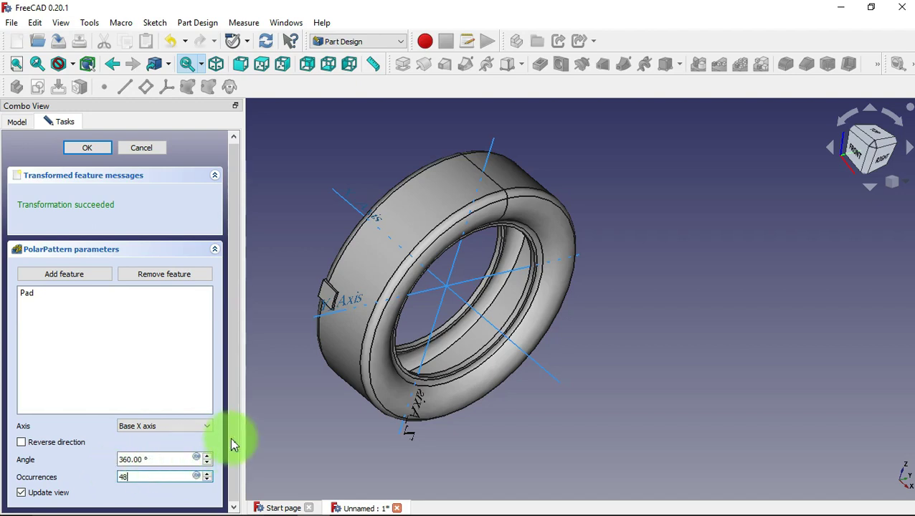
pyautogui.doubleClick(121, 478)
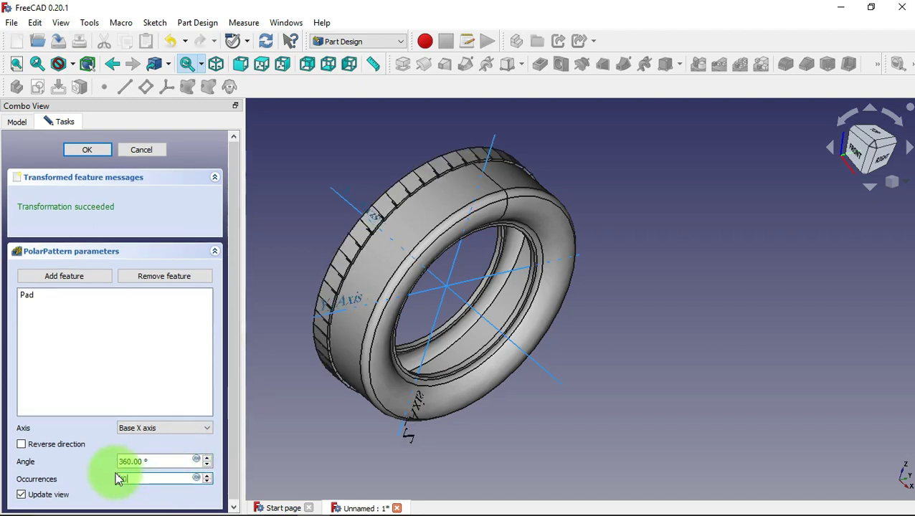
pyautogui.write('40')
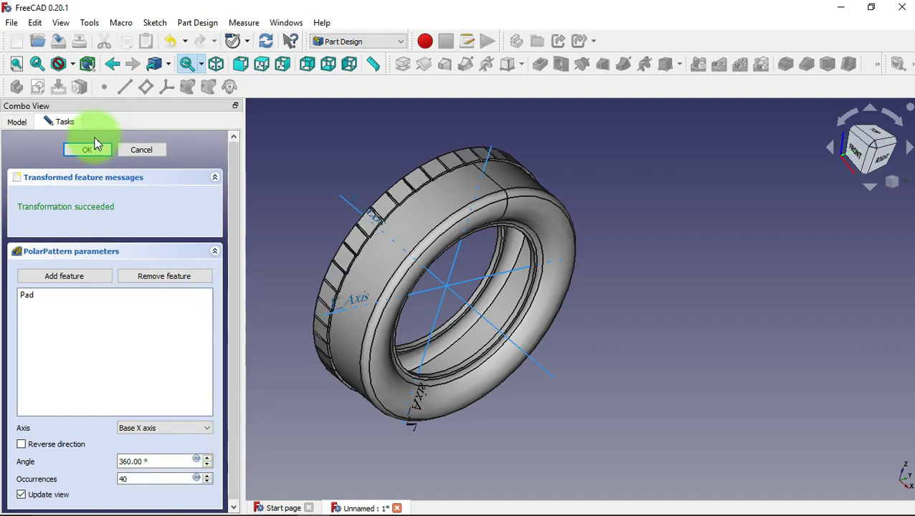
pyautogui.click(99, 150)
pyautogui.click(291, 198)
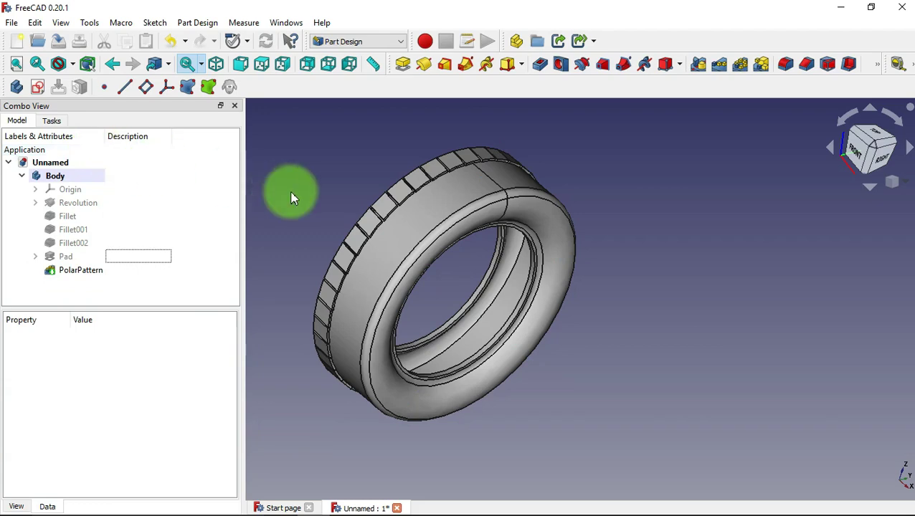
# Create Sketch002 on XZ_Plane and hide the PolarPattern body
pyautogui.click(38, 87)
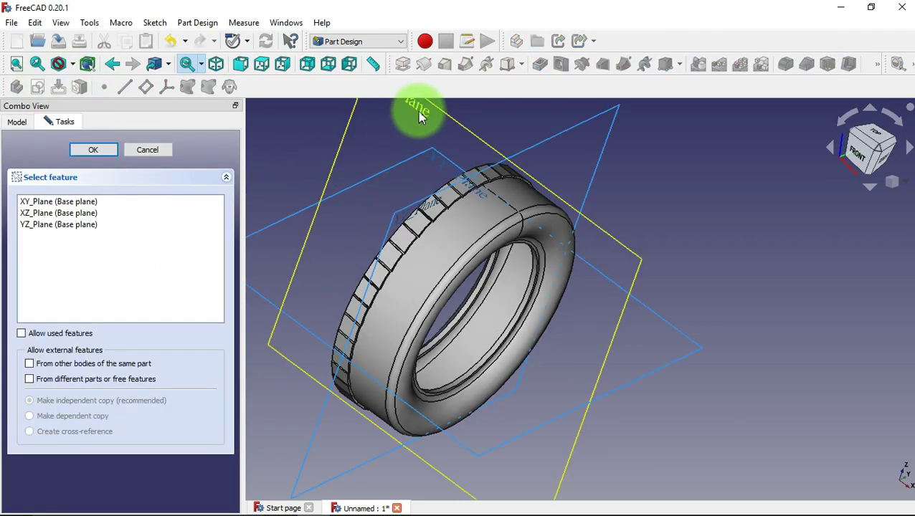
pyautogui.scroll(-2, 370, 189)
pyautogui.scroll(-2, 359, 222)
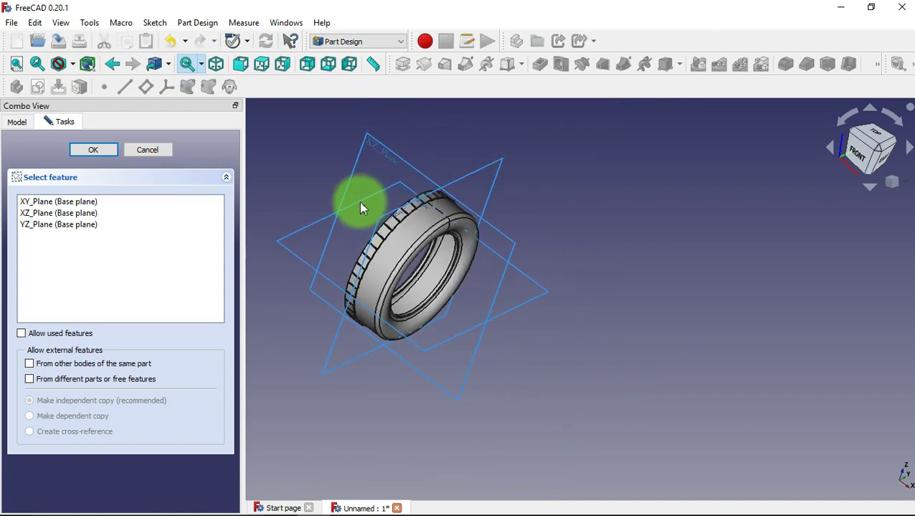
pyautogui.click(388, 158)
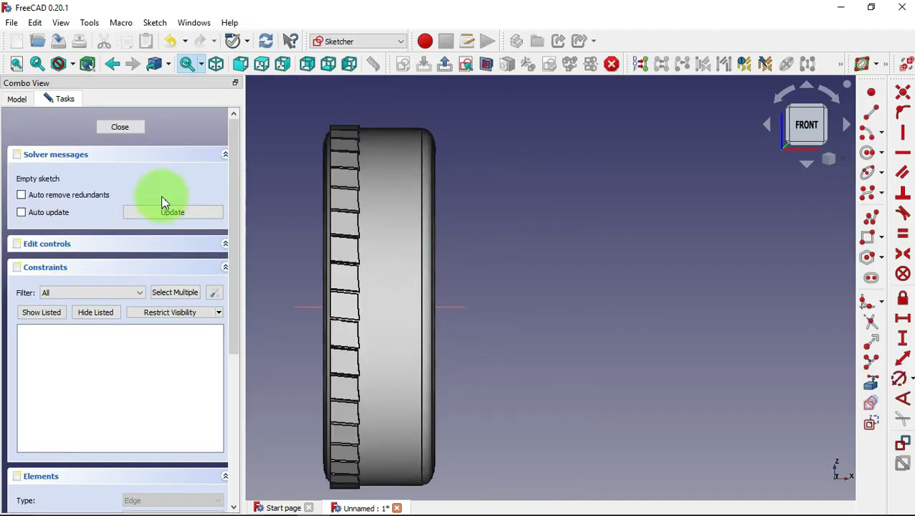
pyautogui.click(17, 99)
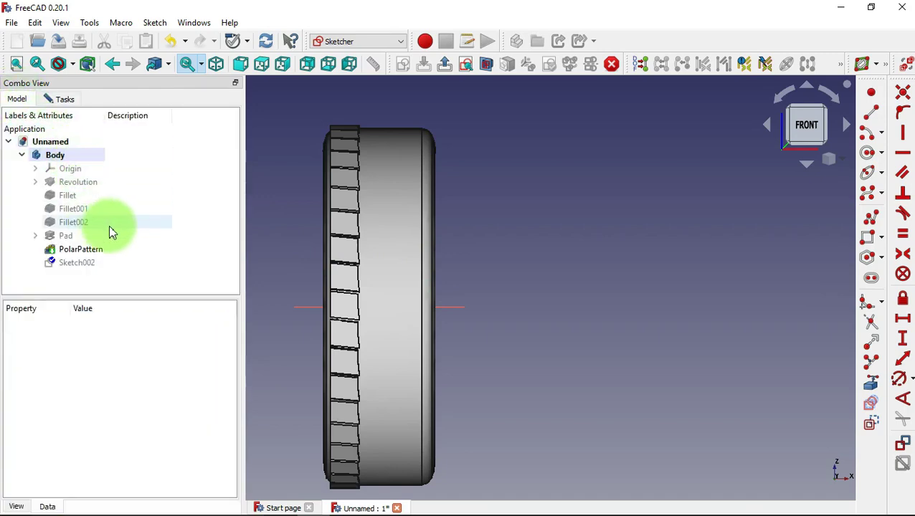
pyautogui.click(127, 248)
pyautogui.rightClick(126, 249)
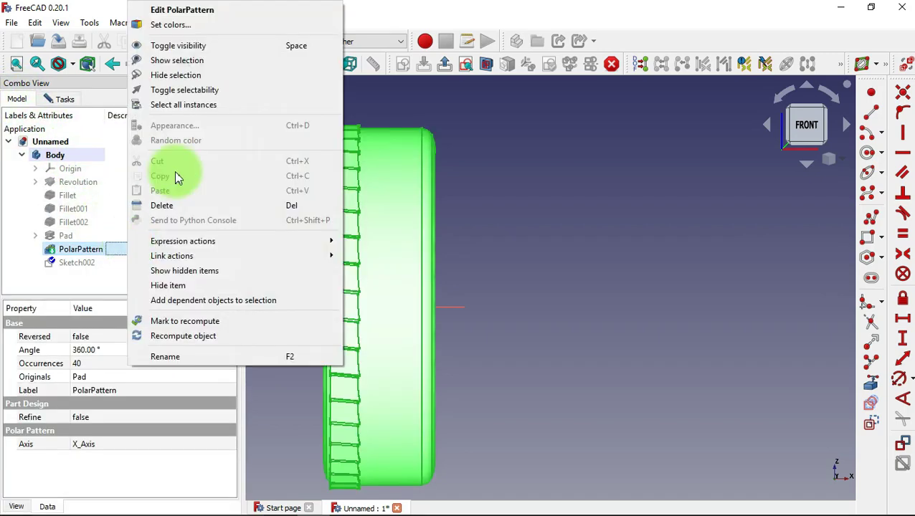
pyautogui.click(244, 75)
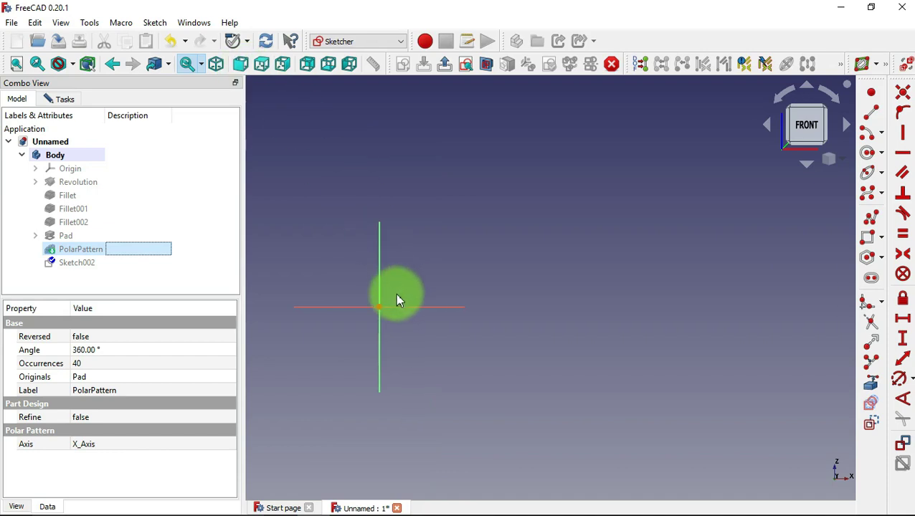
# Draw the upper slanted, vertical right and lower slanted edges of the second profile
pyautogui.scroll(4, 371, 303)
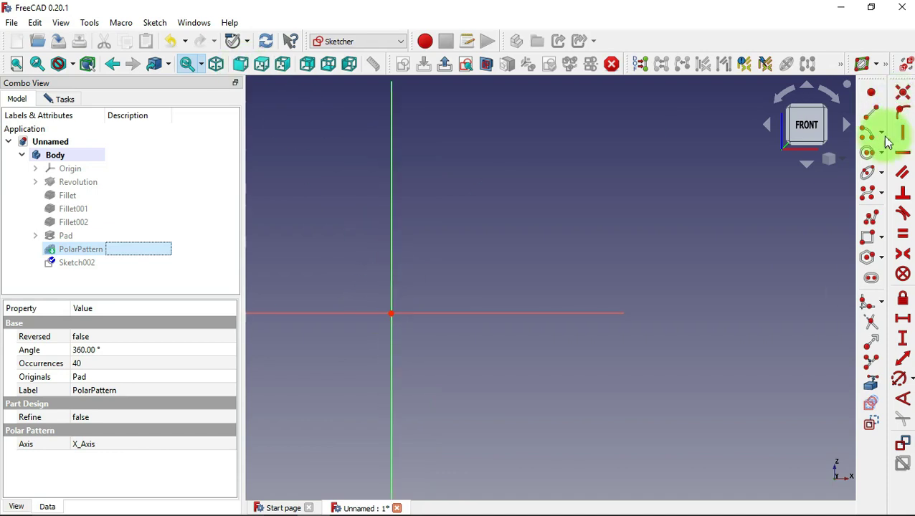
pyautogui.click(870, 113)
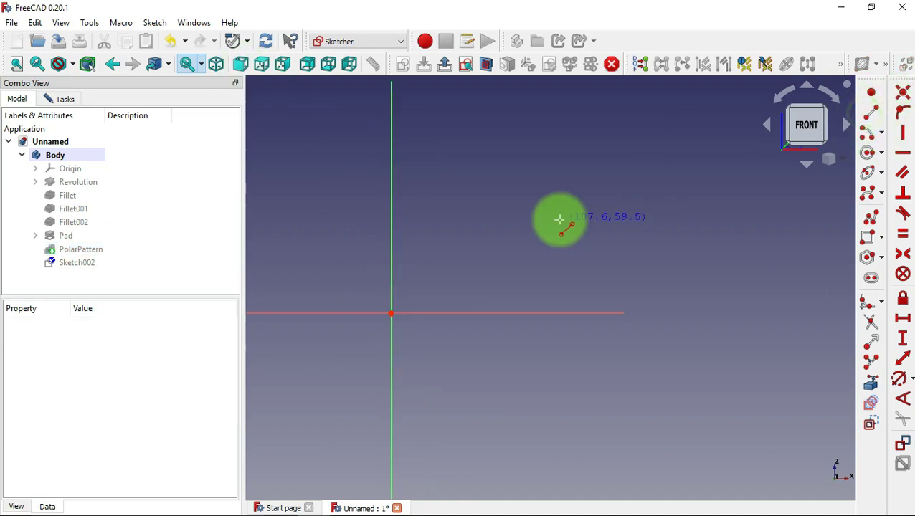
pyautogui.click(500, 289)
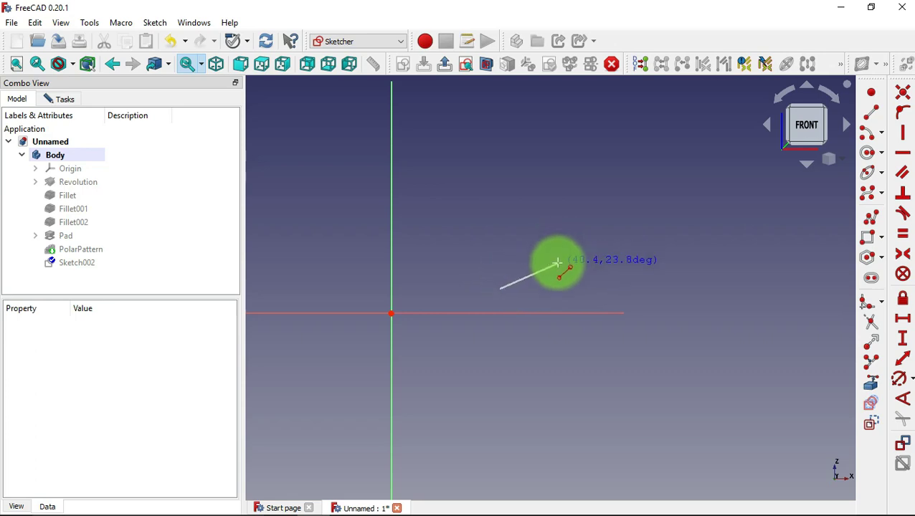
pyautogui.click(558, 263)
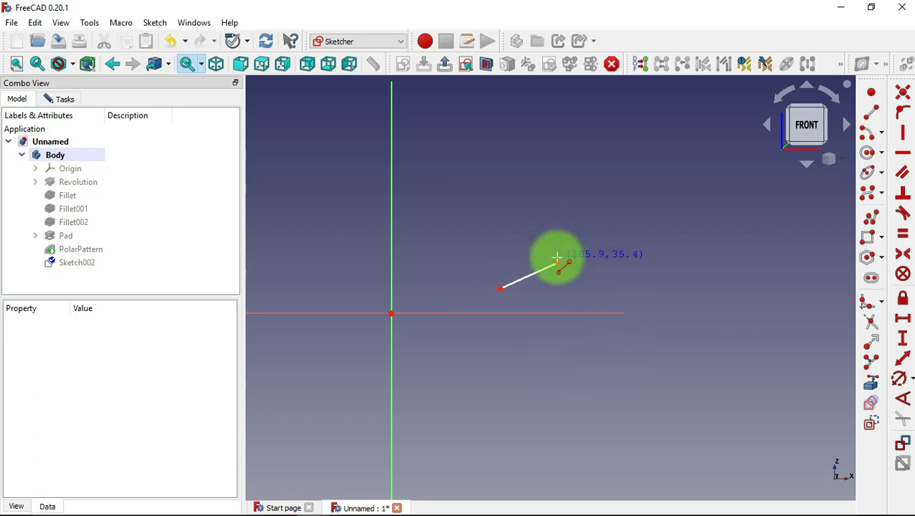
pyautogui.click(558, 267)
pyautogui.click(556, 365)
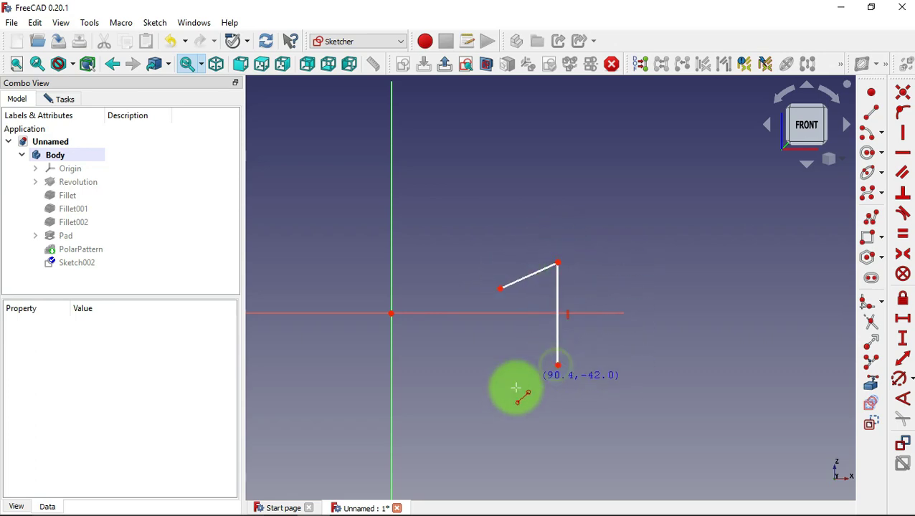
pyautogui.click(556, 366)
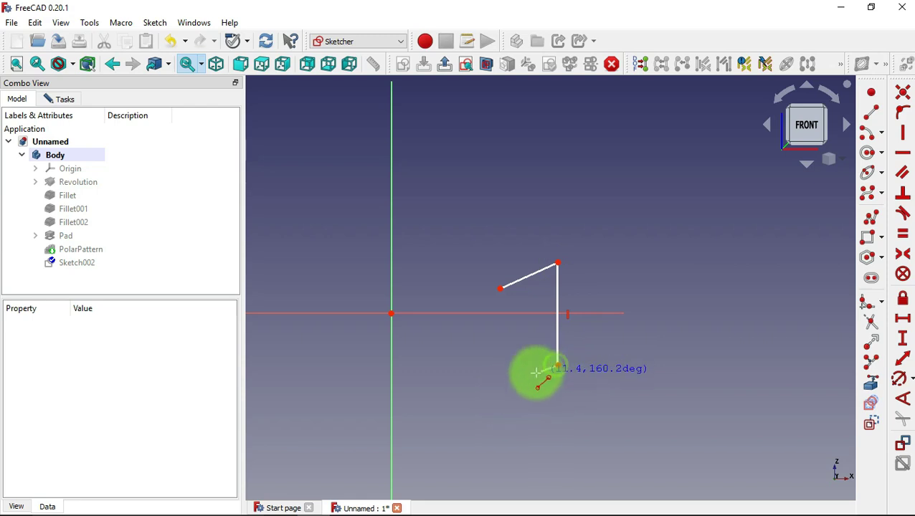
pyautogui.click(507, 393)
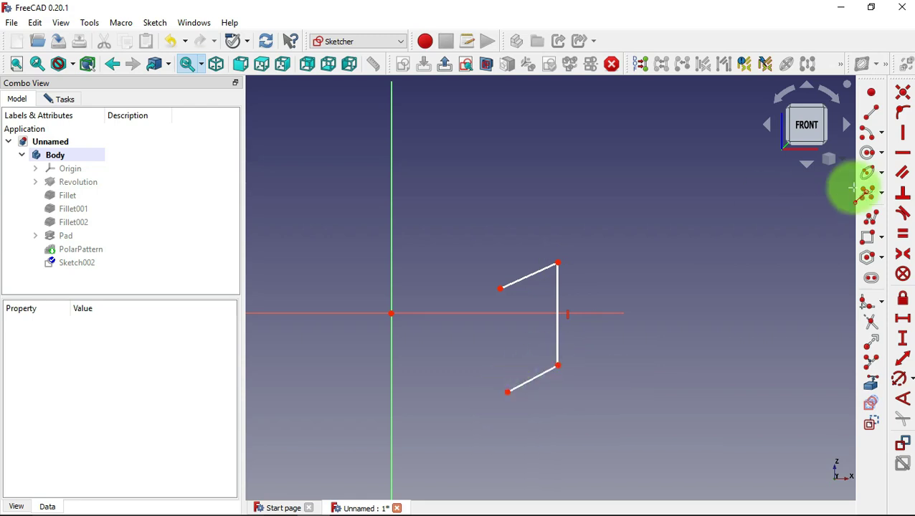
# Close the profile's left side with a centre-point arc, then begin a horizontal distance constraint
pyautogui.click(871, 132)
pyautogui.click(436, 341)
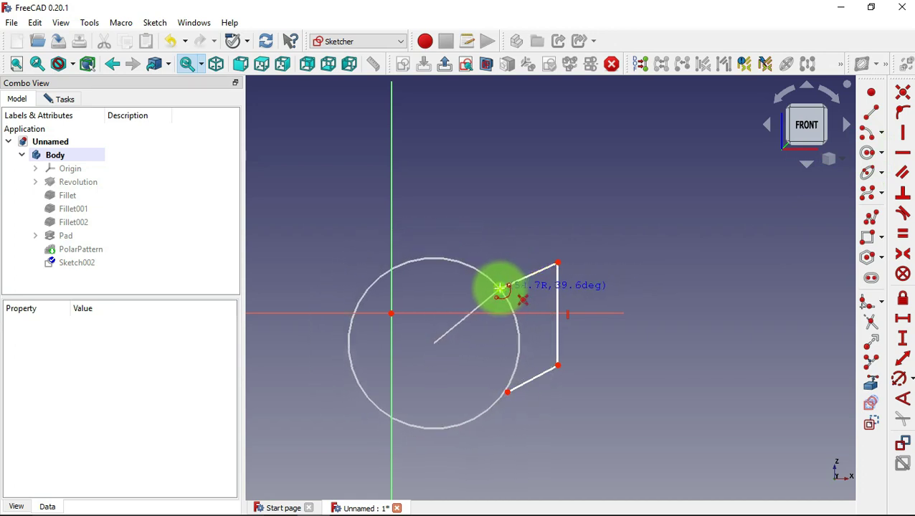
pyautogui.click(499, 288)
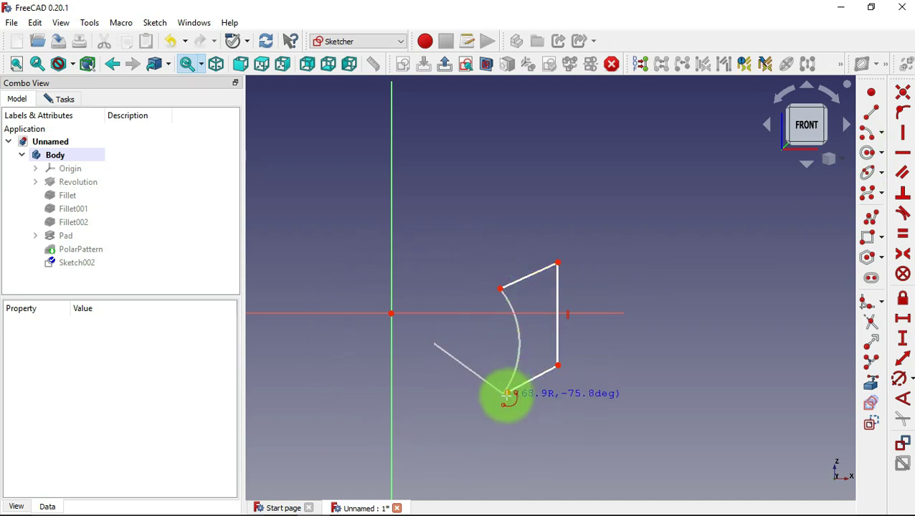
pyautogui.click(505, 391)
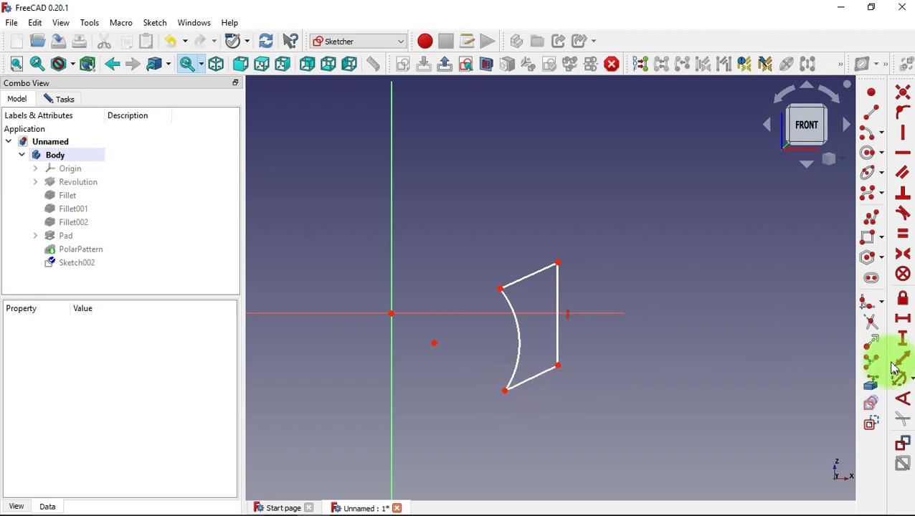
pyautogui.click(902, 318)
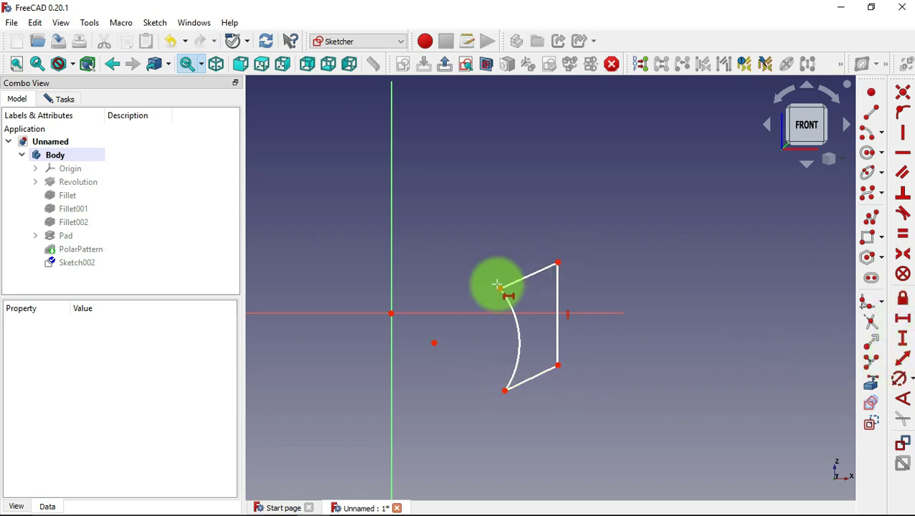
# Set the profile's horizontal dimensions: 48 mm top width, 50 mm bottom width, 84.5 mm from origin
pyautogui.click(558, 264)
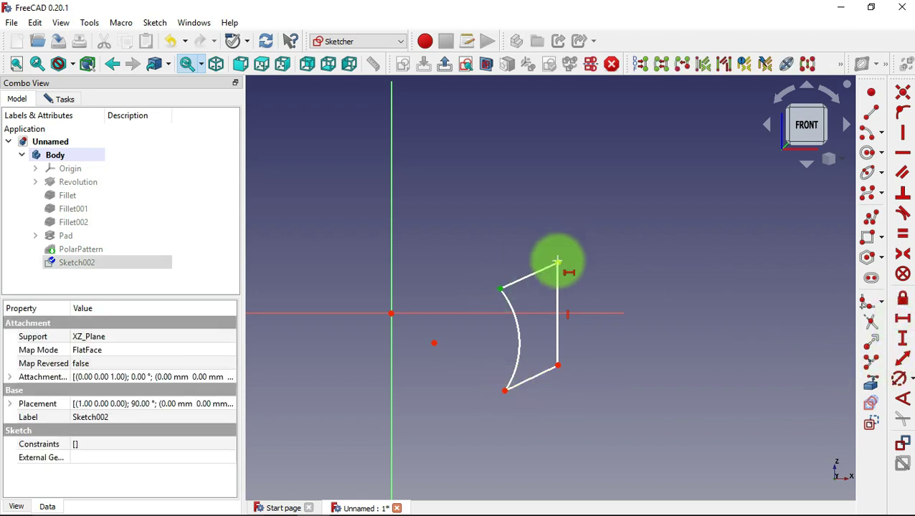
pyautogui.click(557, 263)
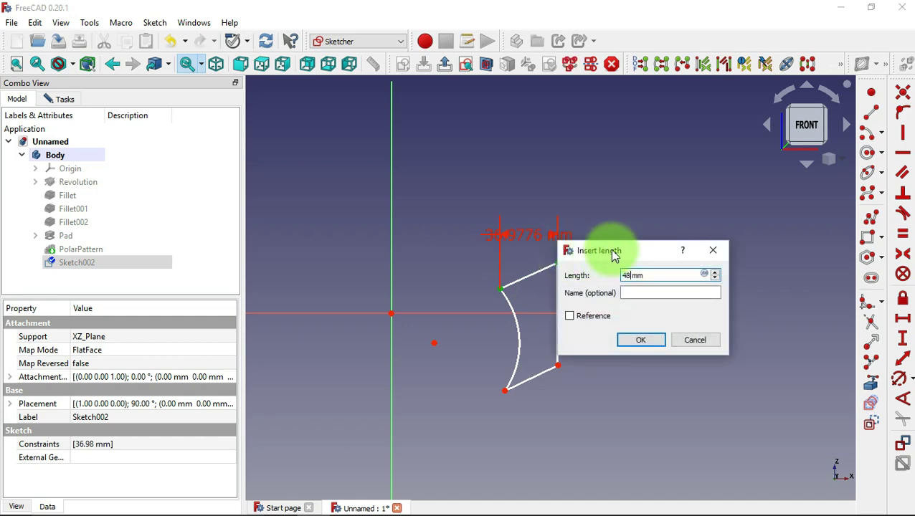
pyautogui.click(641, 339)
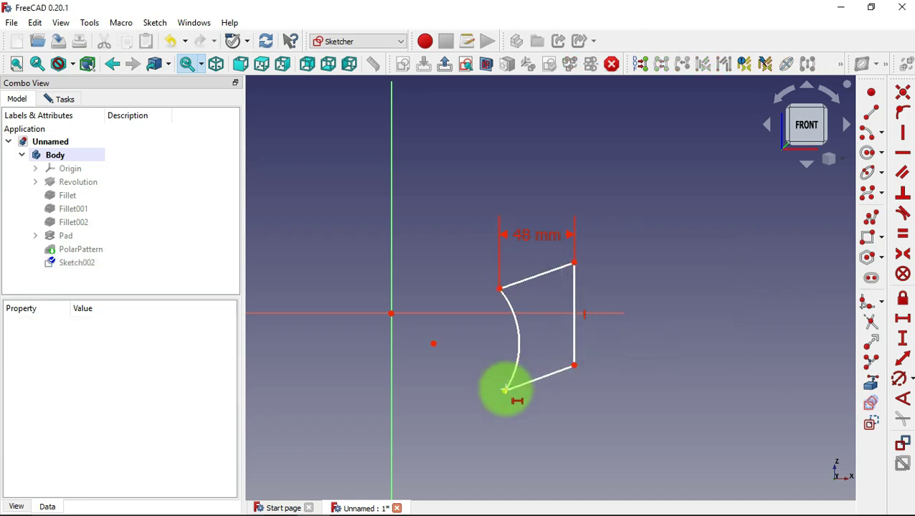
pyautogui.click(505, 391)
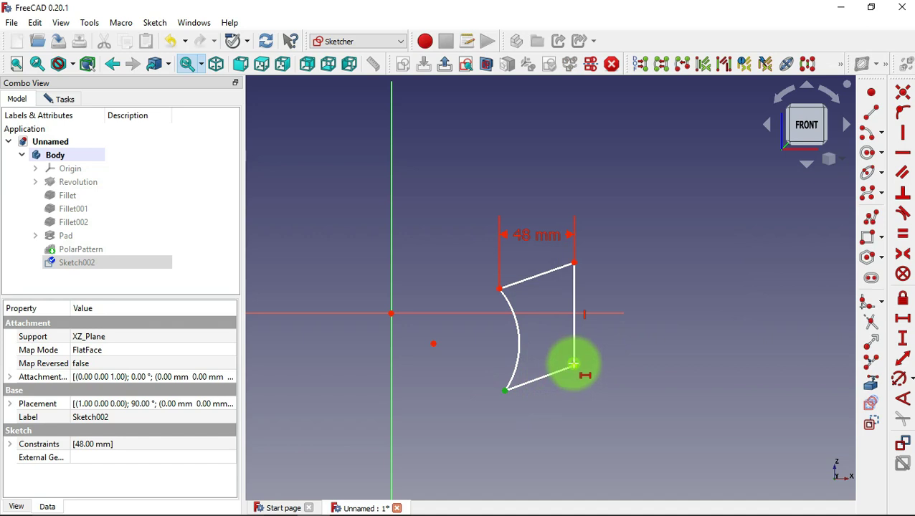
pyautogui.write('i50')
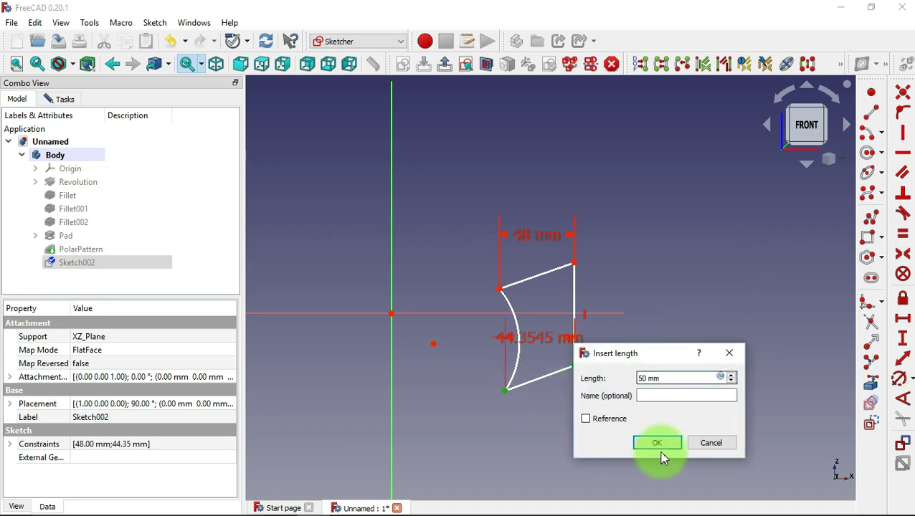
pyautogui.click(657, 443)
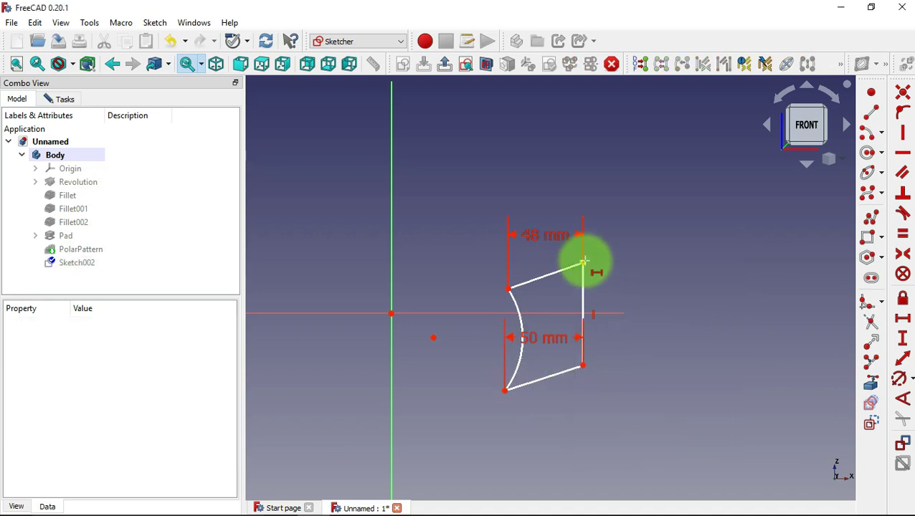
pyautogui.click(582, 264)
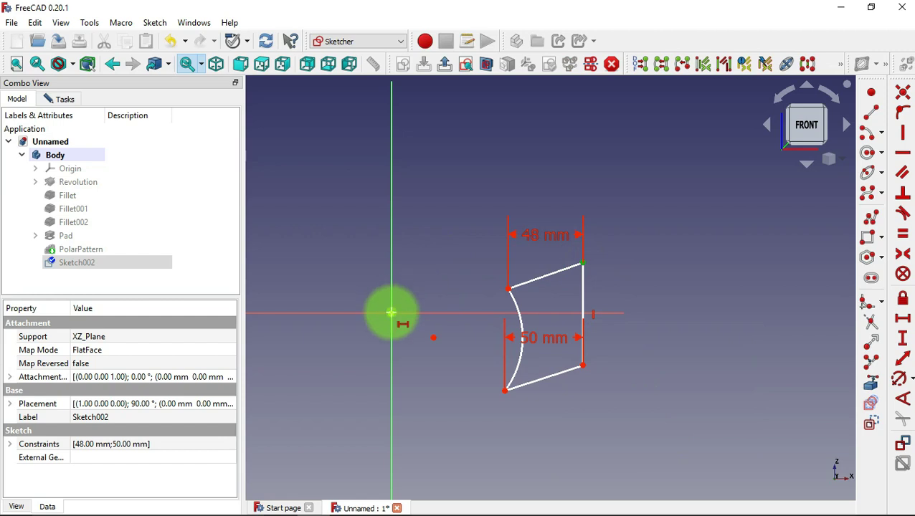
pyautogui.click(390, 313)
pyautogui.press('l')
pyautogui.write('84.5')
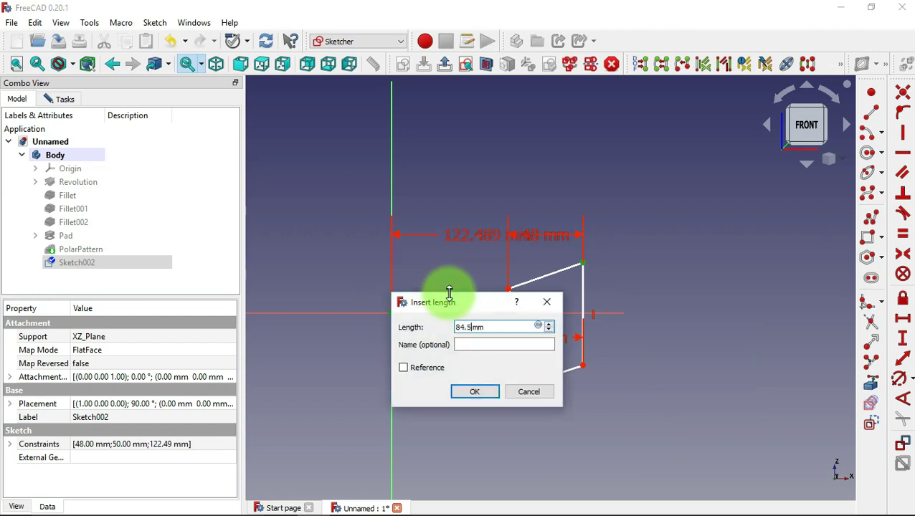
pyautogui.click(488, 392)
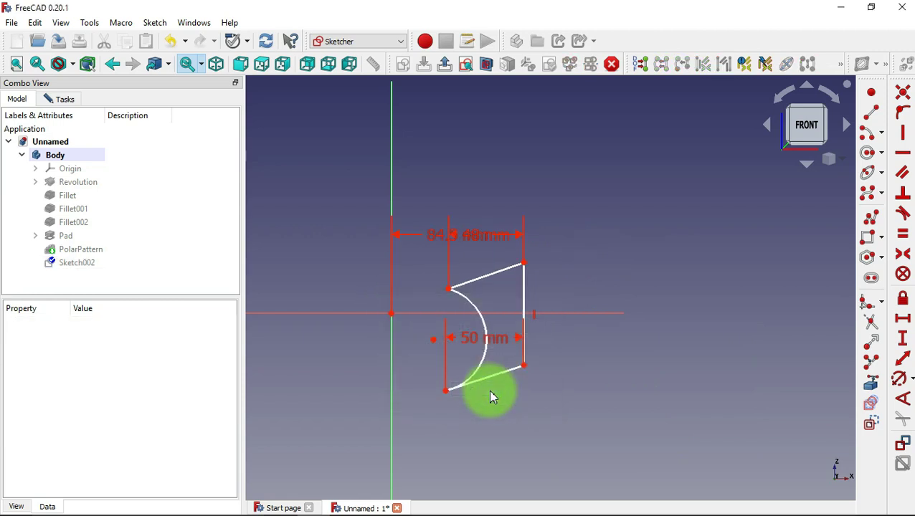
# Add vertical constraints: 45 mm left and right heights and a 5 mm drop between bottom corners
pyautogui.scroll(1, 415, 328)
pyautogui.scroll(1, 414, 328)
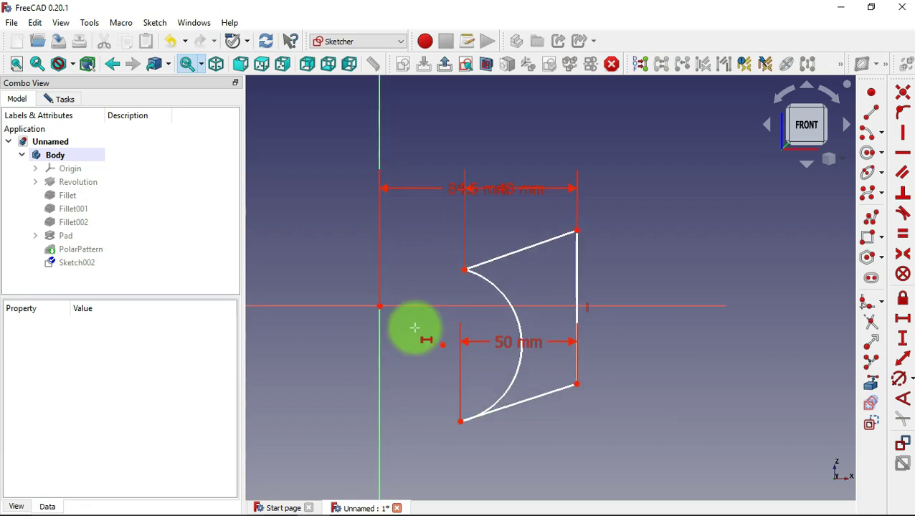
pyautogui.click(903, 338)
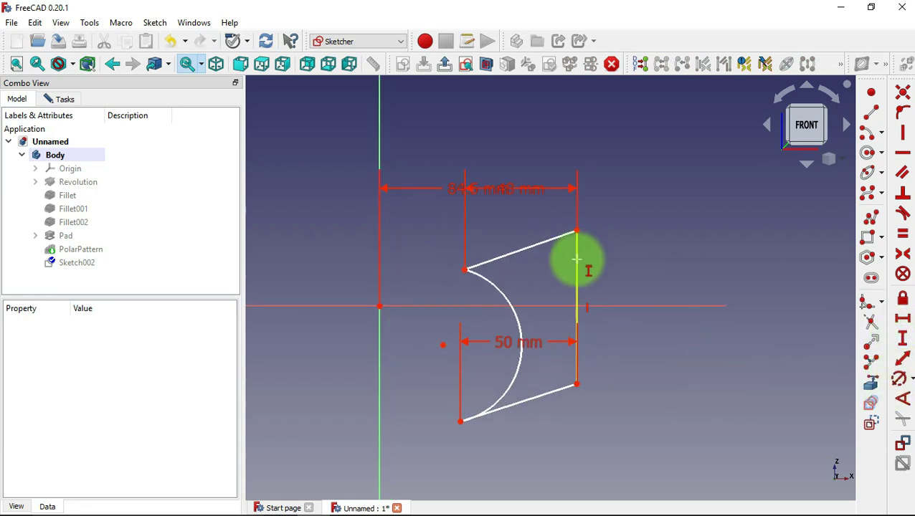
pyautogui.click(464, 271)
pyautogui.click(461, 421)
pyautogui.write('45')
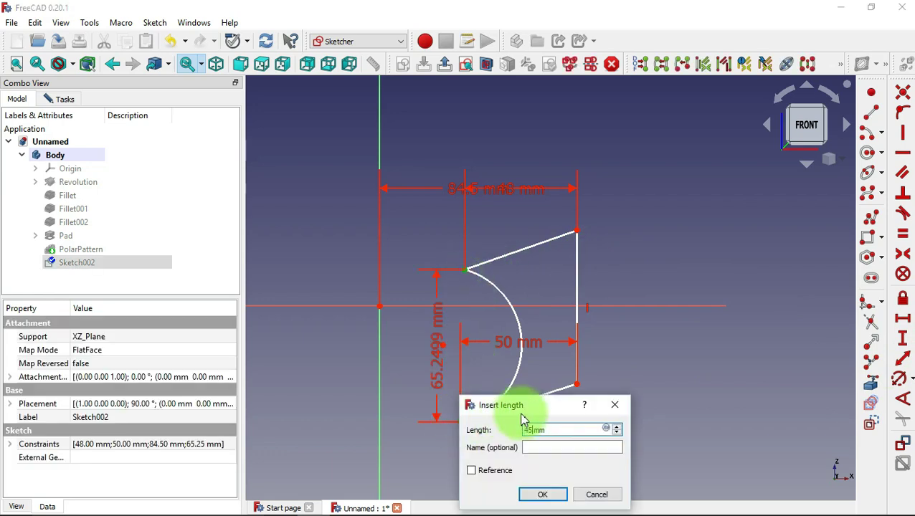
pyautogui.click(545, 496)
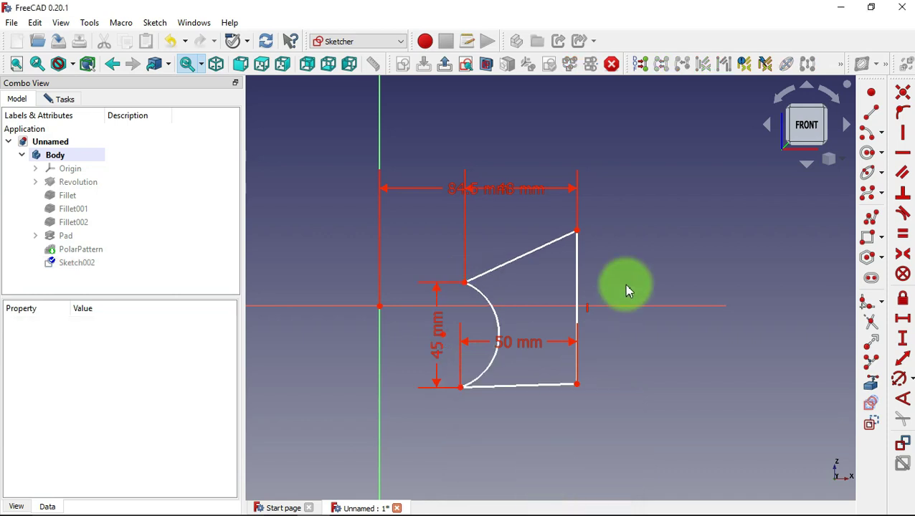
pyautogui.click(577, 262)
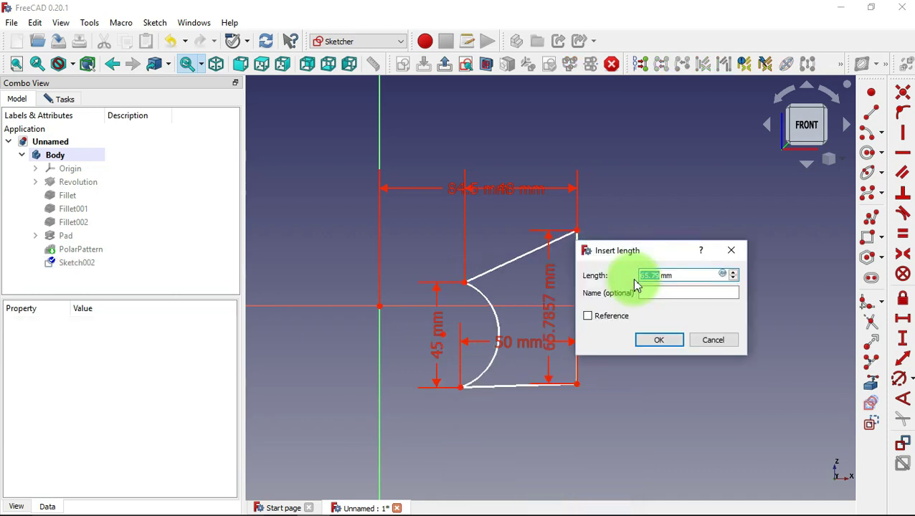
pyautogui.click(657, 341)
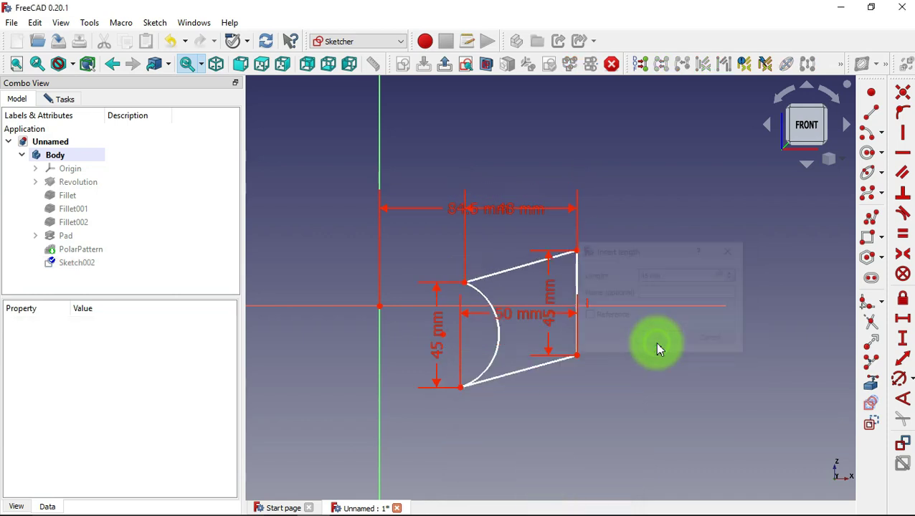
pyautogui.click(577, 354)
pyautogui.click(459, 386)
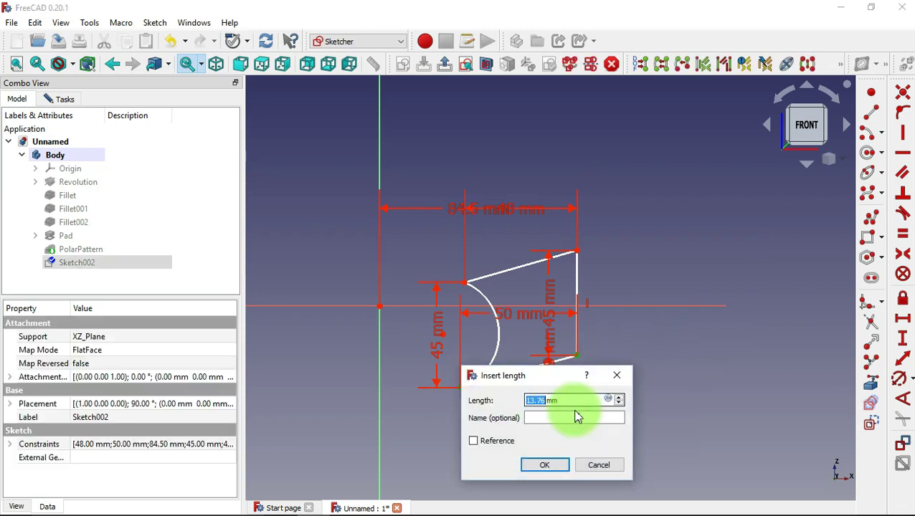
pyautogui.click(549, 465)
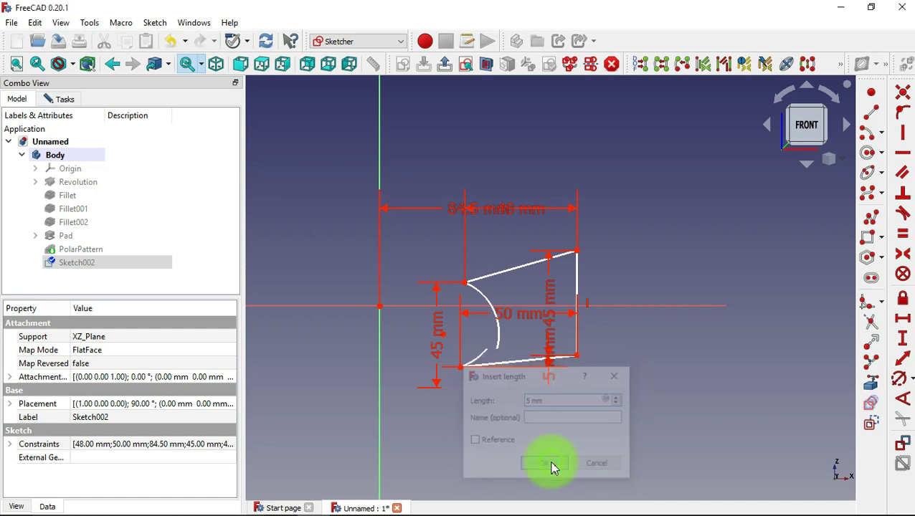
# Give the curved edge a 200 mm radius, set the top corner 45/2 mm above origin, and close
pyautogui.click(903, 382)
pyautogui.click(485, 282)
pyautogui.write('200')
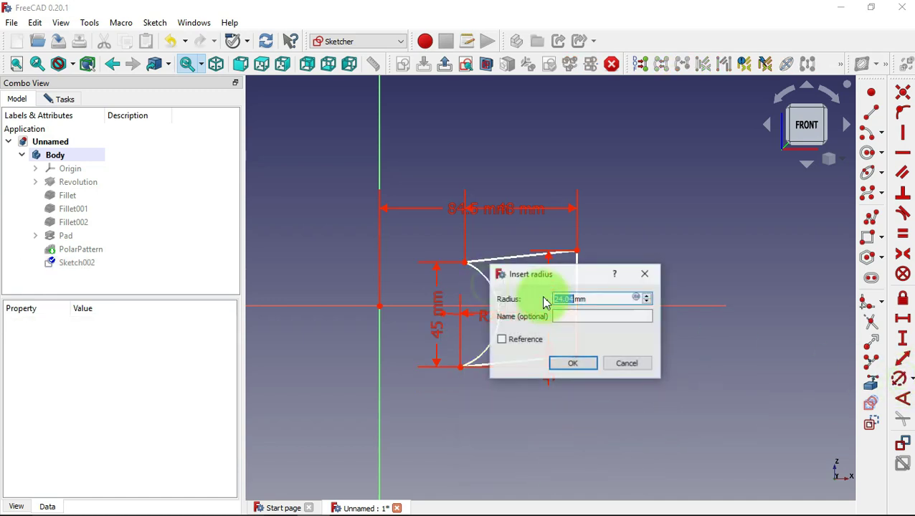
pyautogui.click(571, 362)
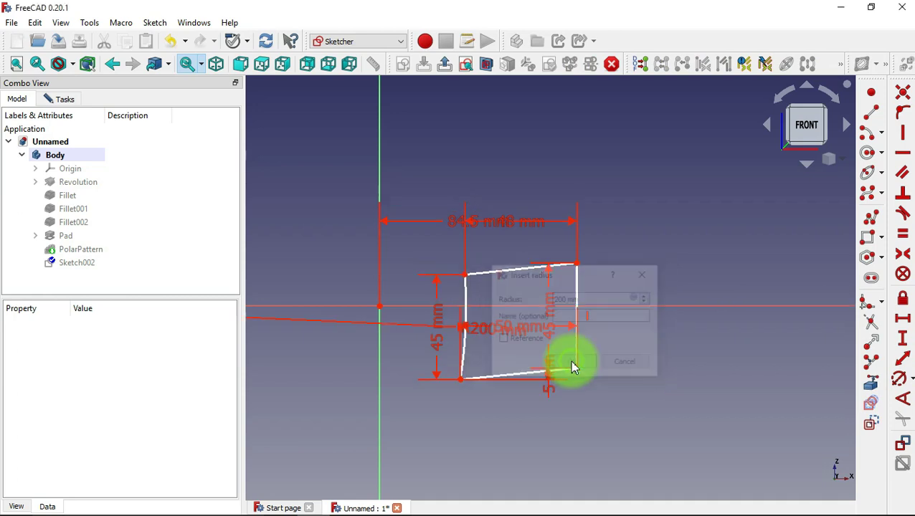
pyautogui.click(904, 334)
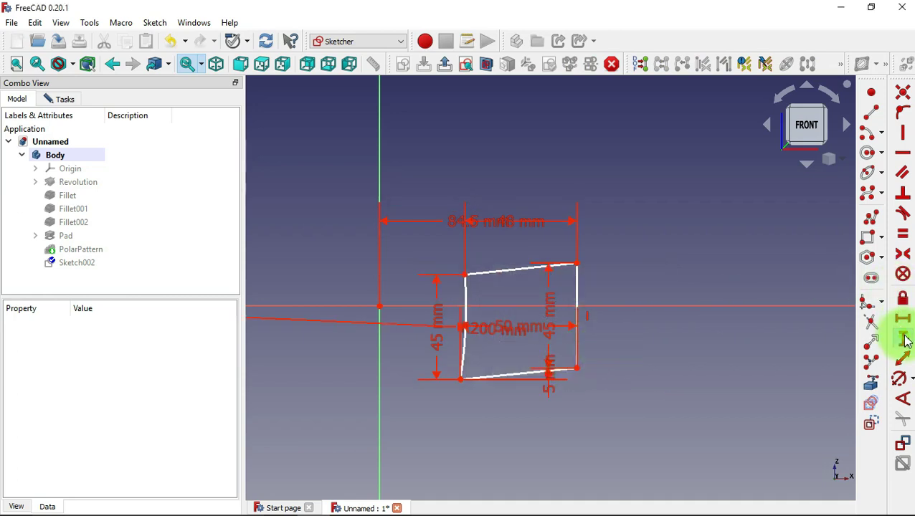
pyautogui.click(576, 263)
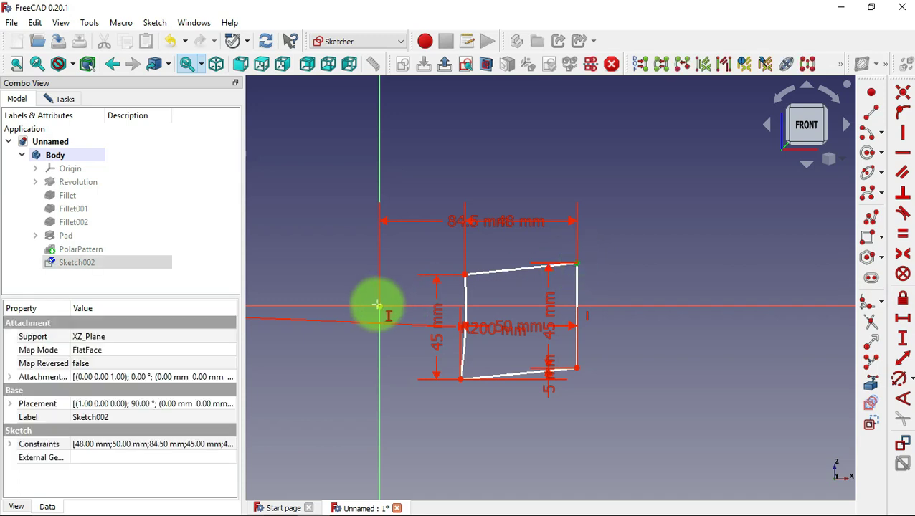
pyautogui.click(377, 306)
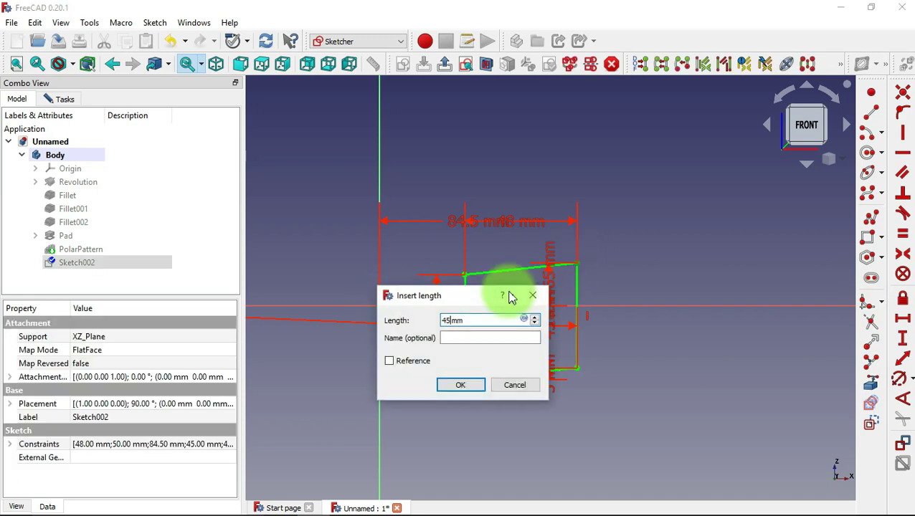
pyautogui.click(476, 386)
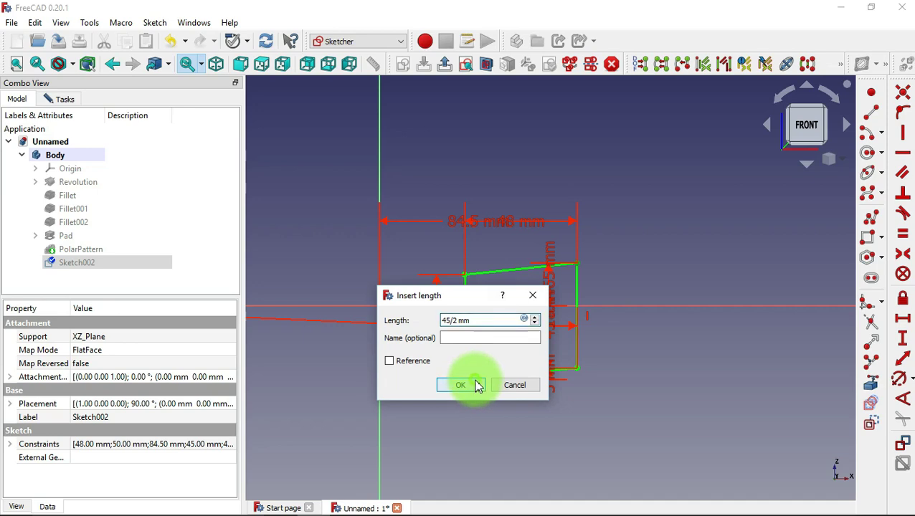
pyautogui.click(63, 99)
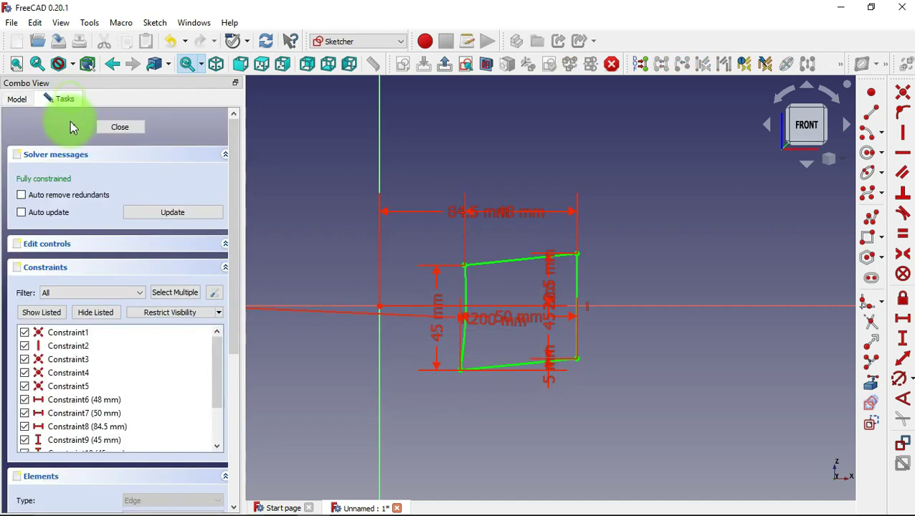
pyautogui.click(122, 132)
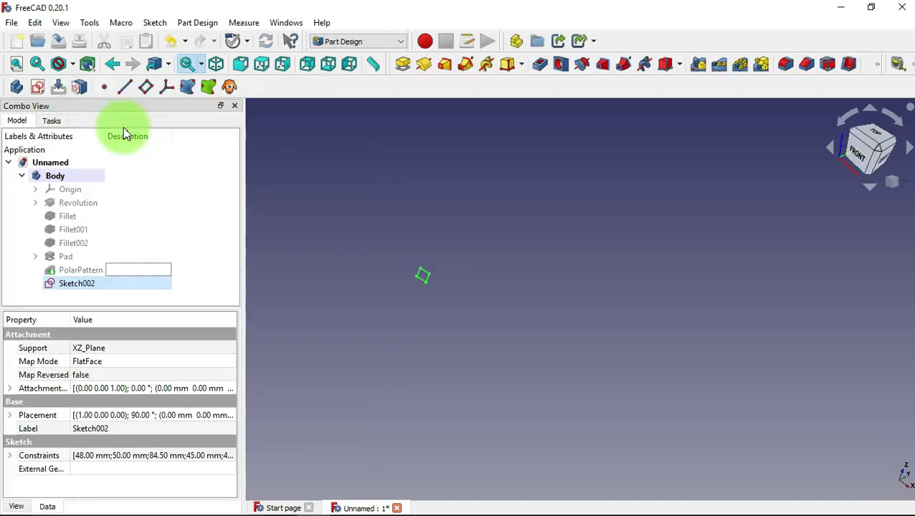
# Make the PolarPattern tire visible again, then deselect it
pyautogui.click(156, 271)
pyautogui.rightClick(158, 277)
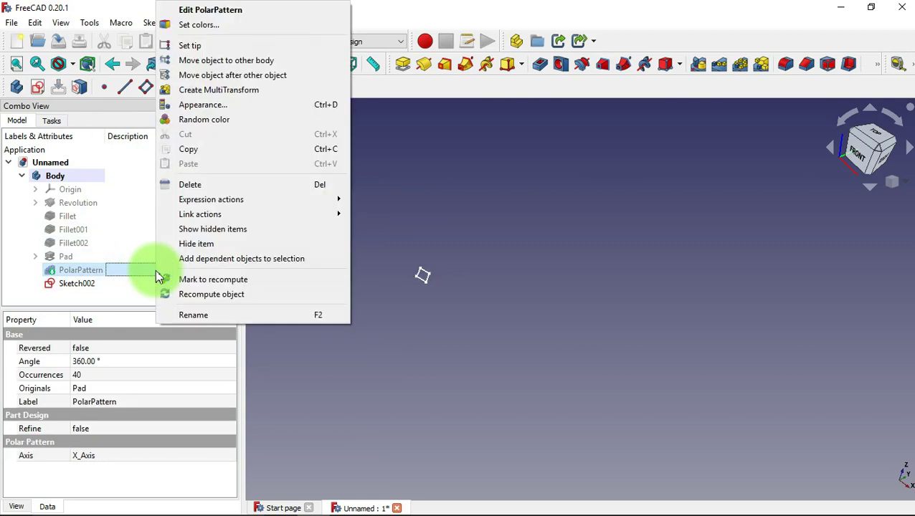
pyautogui.click(153, 276)
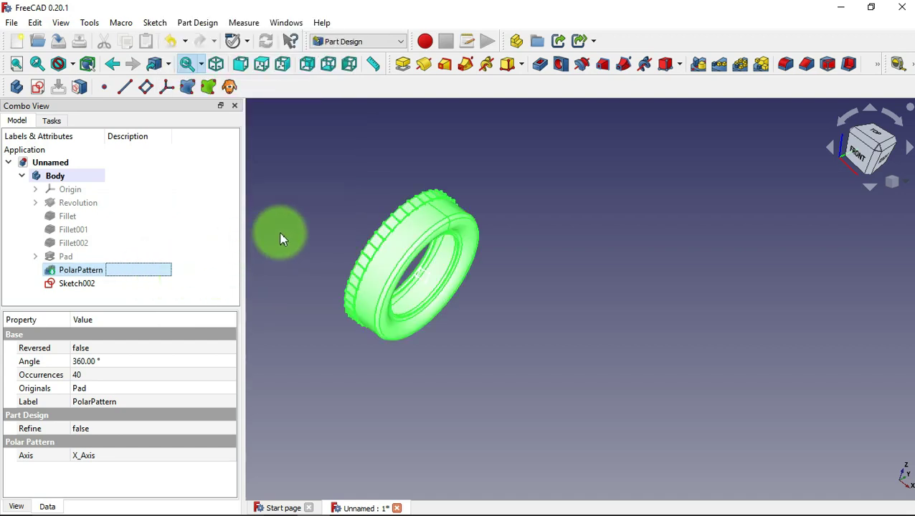
pyautogui.scroll(3, 281, 239)
pyautogui.click(281, 238)
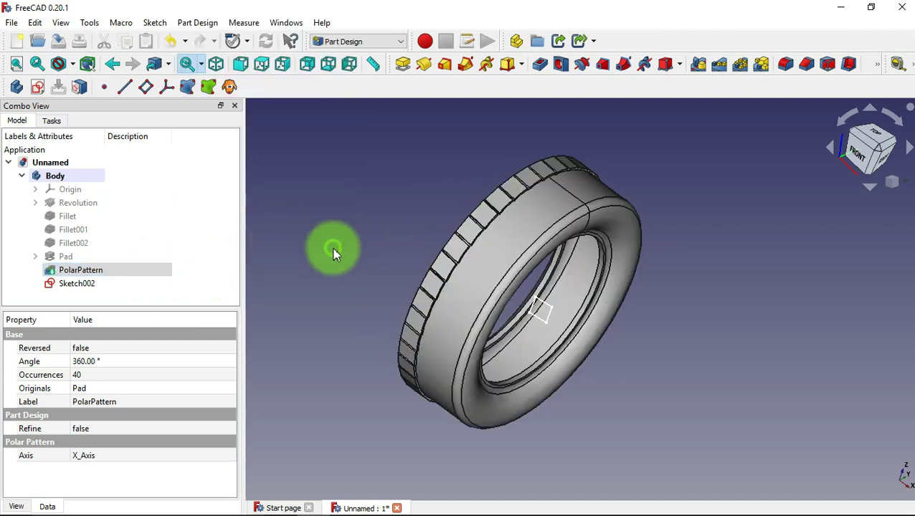
# Set Sketch002's attachment offset in the z-direction to 310.45-6 mm
pyautogui.click(152, 286)
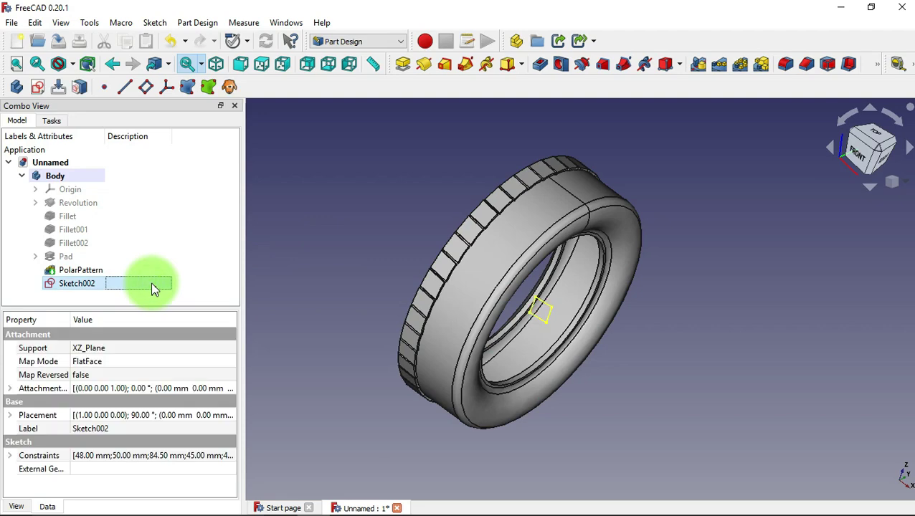
pyautogui.rightClick(153, 286)
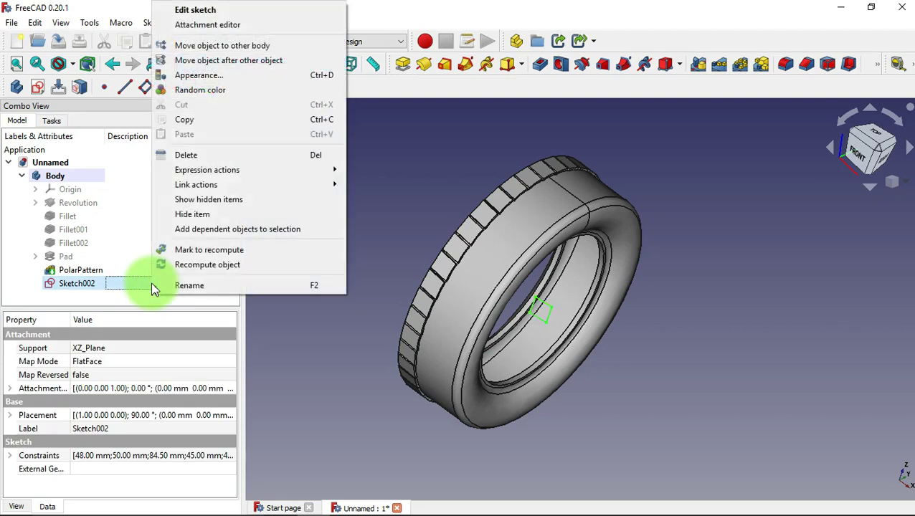
pyautogui.click(234, 32)
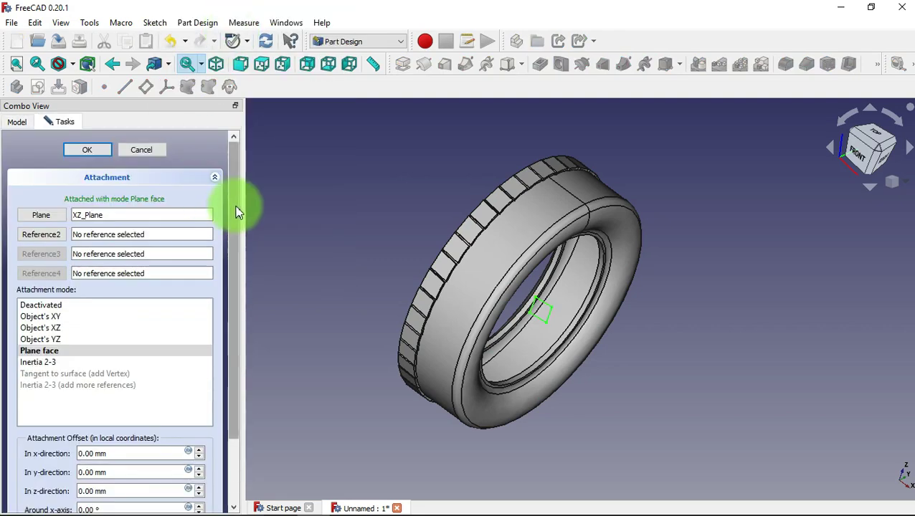
pyautogui.moveTo(236, 208); pyautogui.dragTo(248, 410)
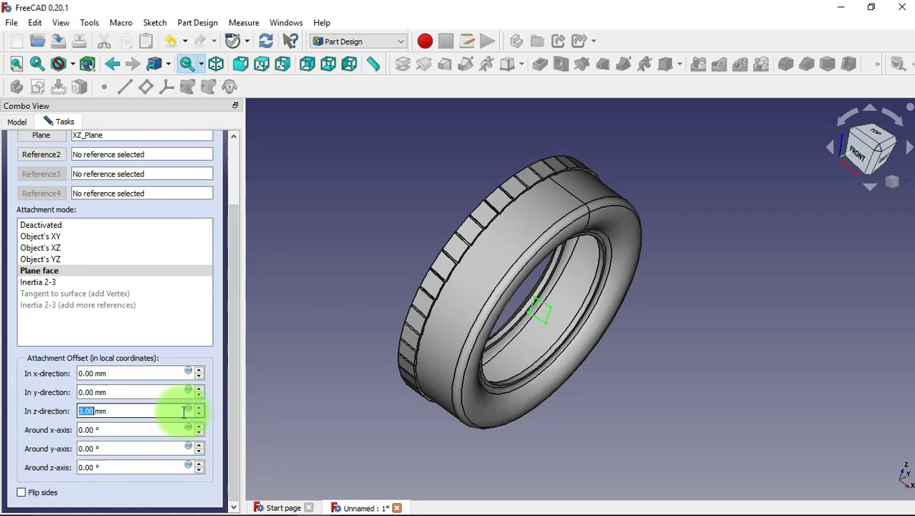
pyautogui.click(198, 408)
pyautogui.moveTo(144, 411); pyautogui.dragTo(75, 418)
pyautogui.write('310.45-6')
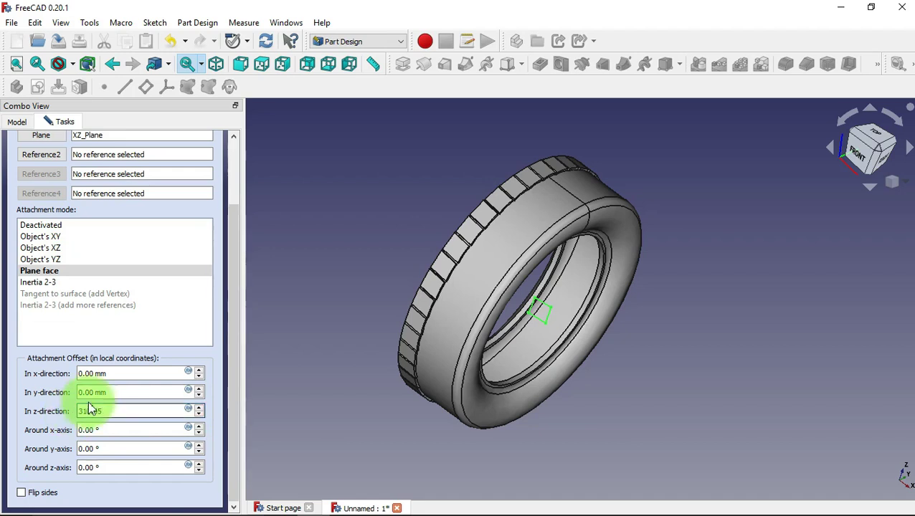
pyautogui.moveTo(144, 408)
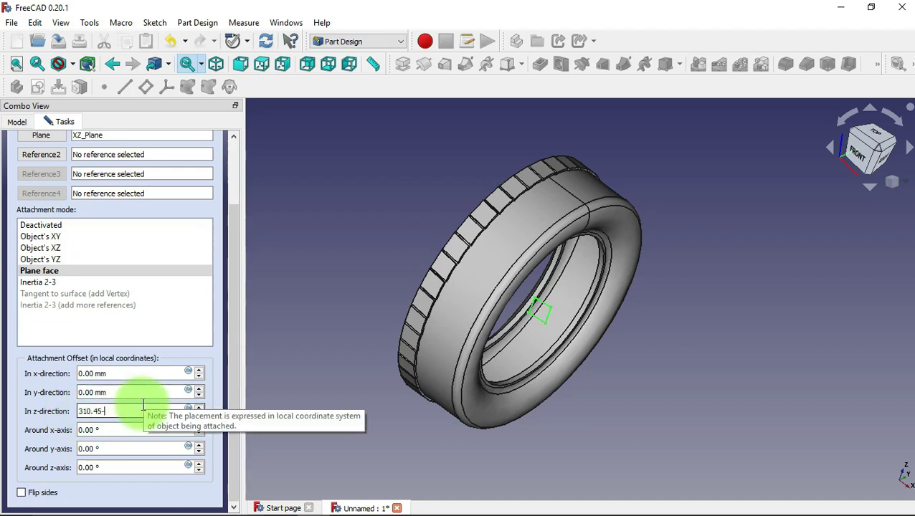
pyautogui.moveTo(231, 381); pyautogui.dragTo(238, 271)
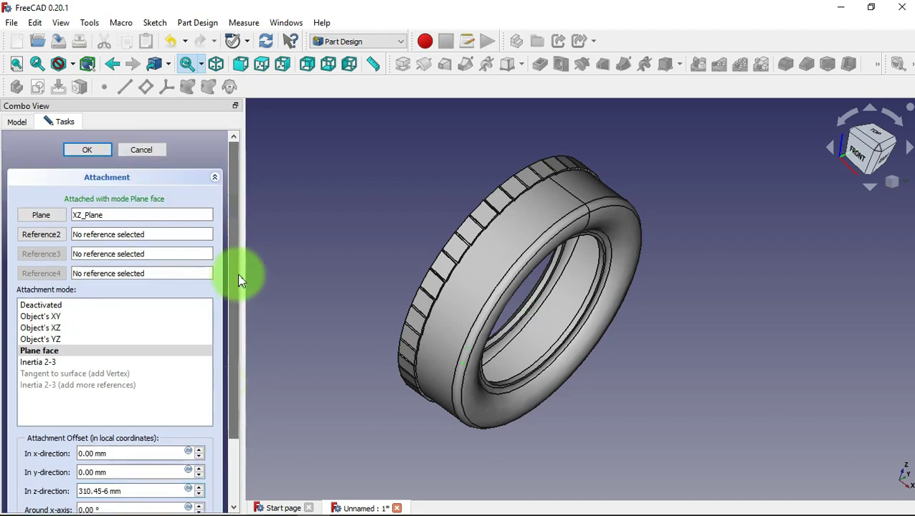
pyautogui.click(82, 149)
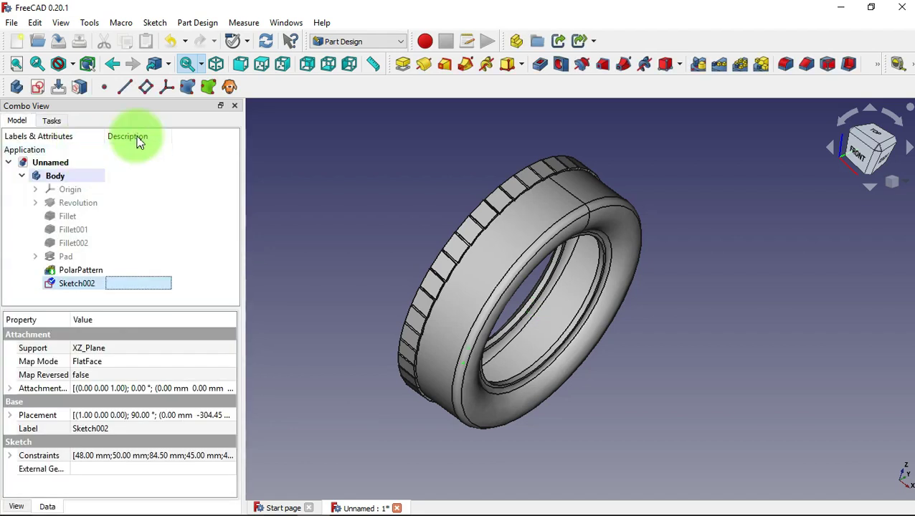
# Pad Sketch002 by 11 mm into Pad001 and select the new tread block
pyautogui.click(402, 67)
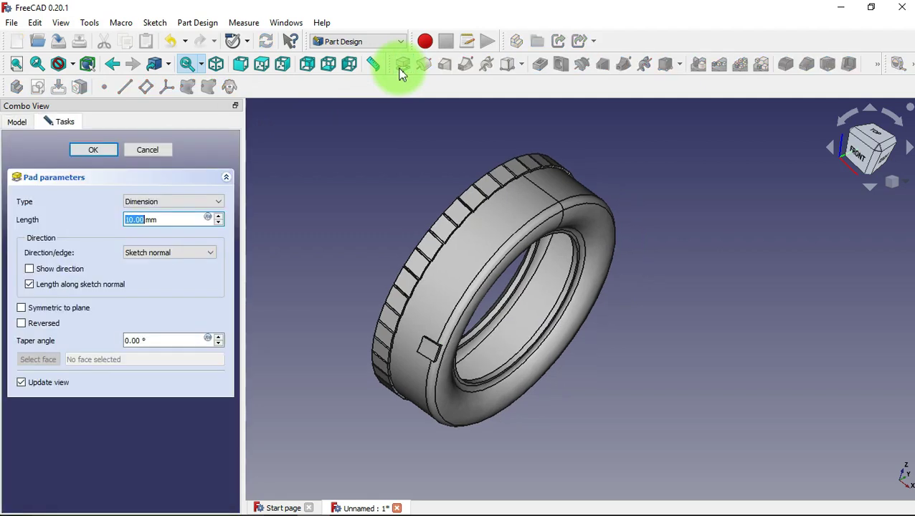
pyautogui.click(218, 215)
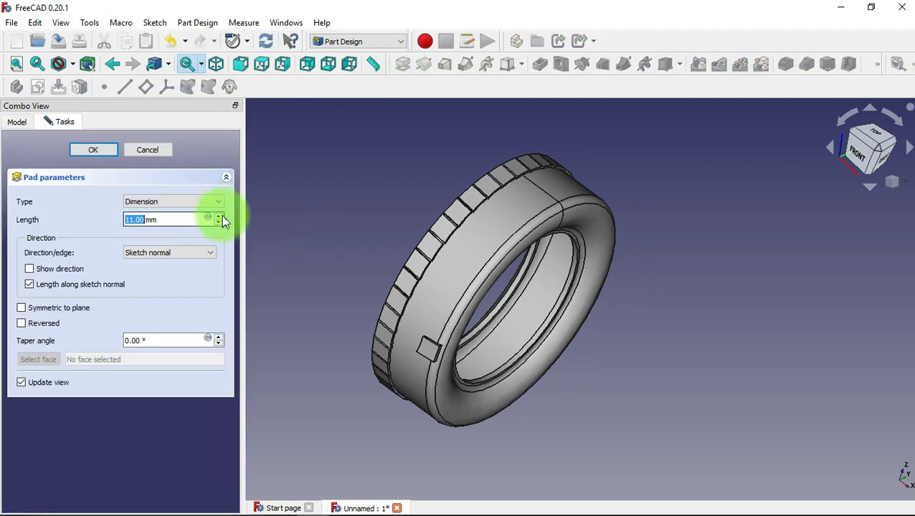
pyautogui.click(96, 152)
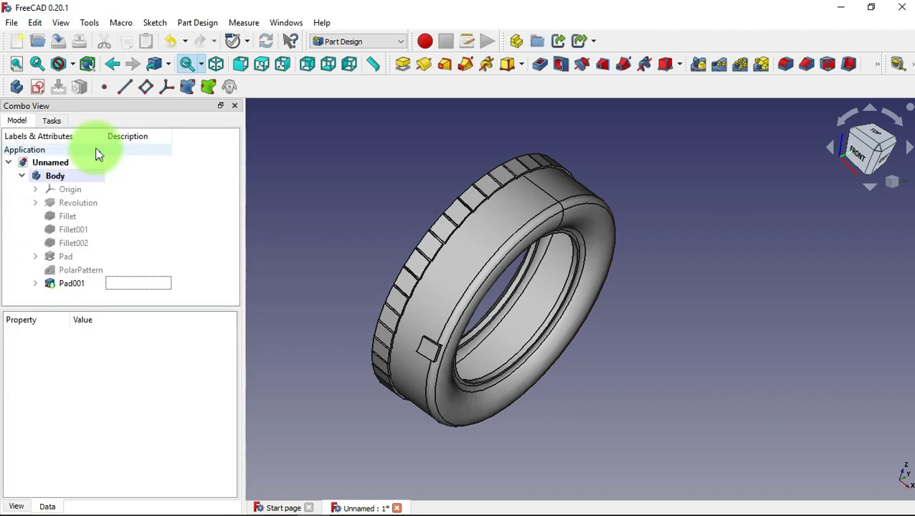
pyautogui.click(423, 346)
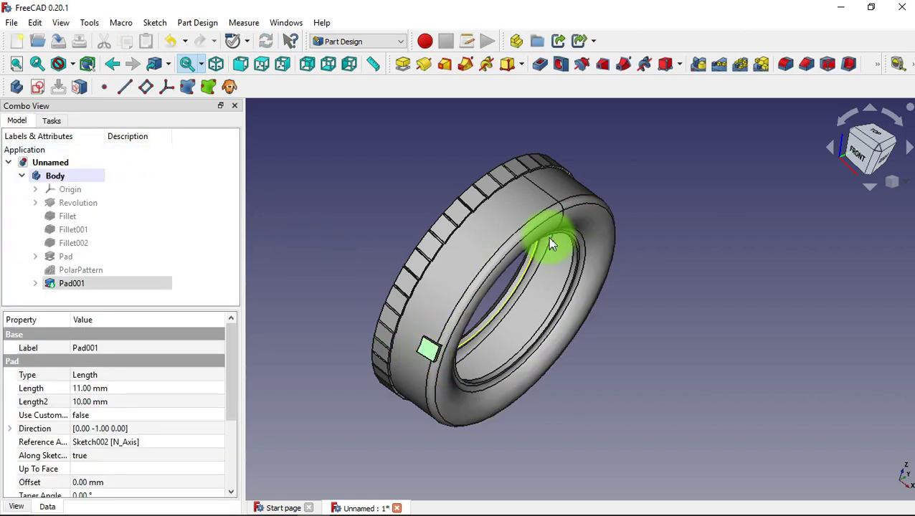
# Polar-pattern Pad001 with 40 occurrences around the Base X axis
pyautogui.click(741, 66)
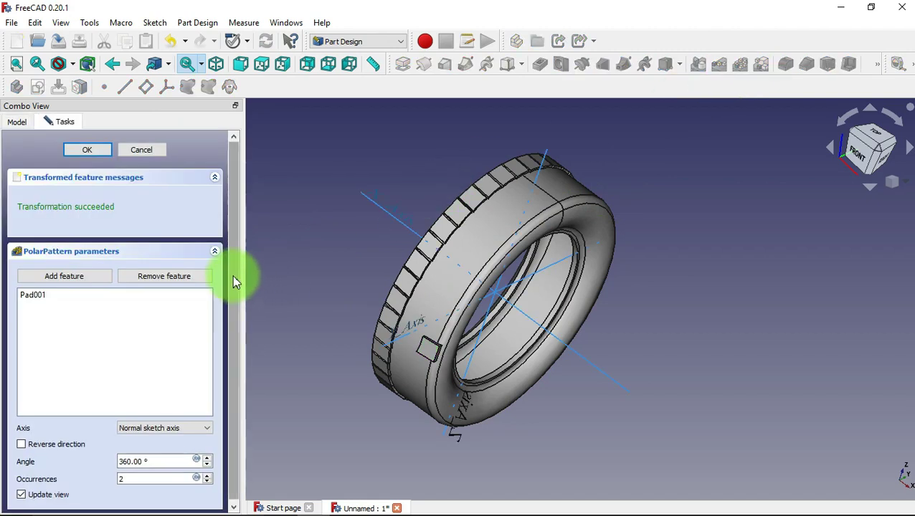
pyautogui.click(205, 427)
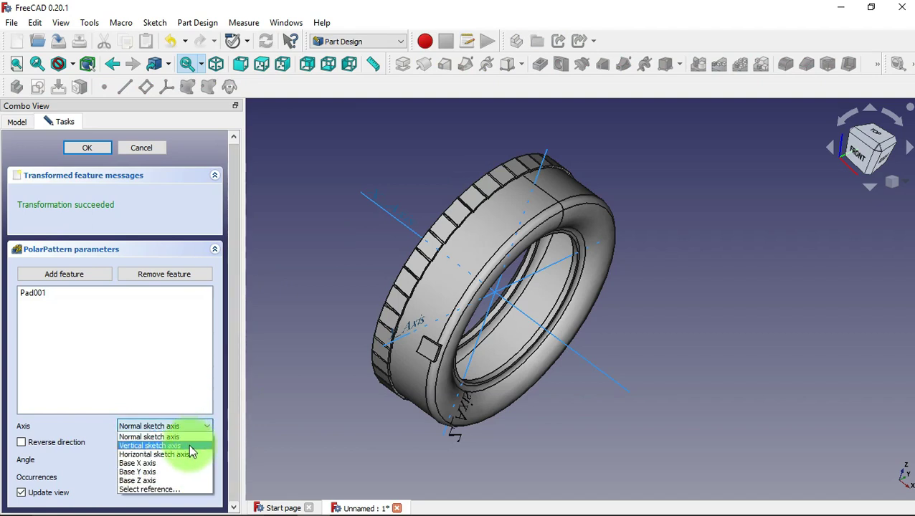
pyautogui.click(178, 464)
pyautogui.moveTo(190, 476); pyautogui.dragTo(114, 476)
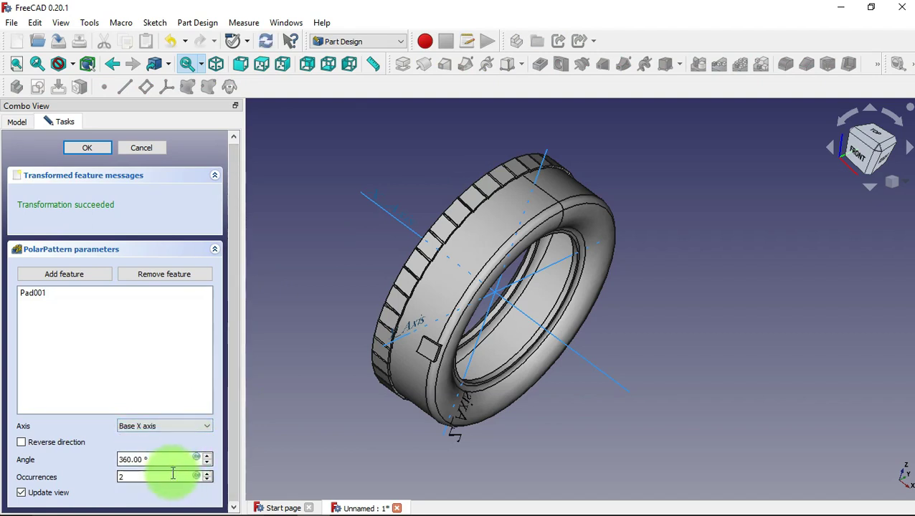
pyautogui.write('40')
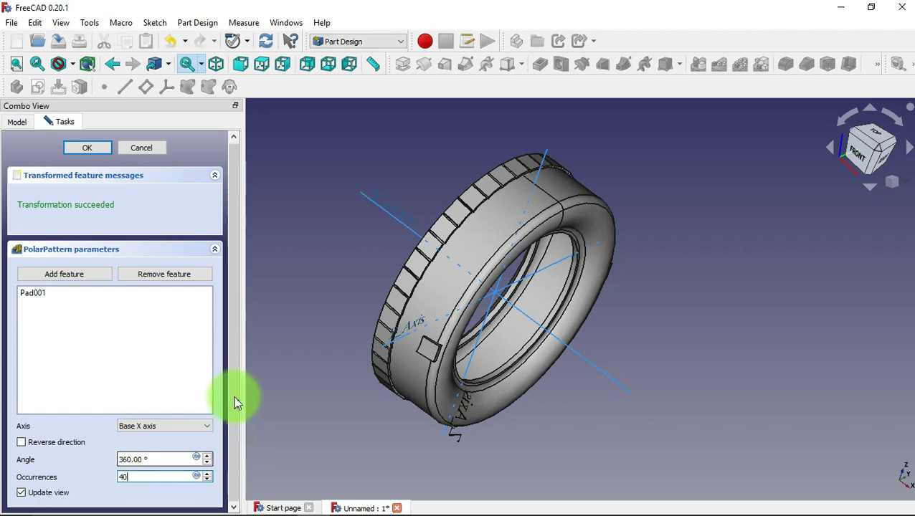
pyautogui.click(86, 150)
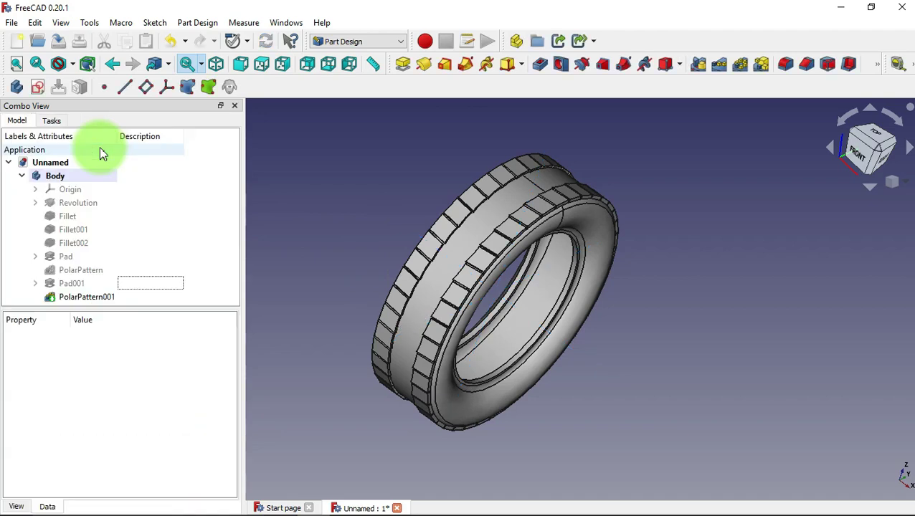
# Create a new sketch on the XZ plane
pyautogui.click(38, 87)
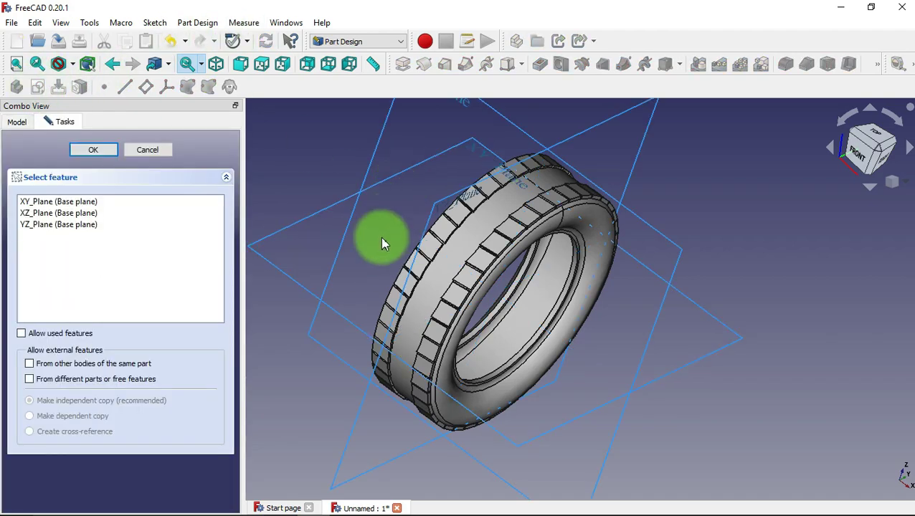
pyautogui.scroll(-3, 382, 244)
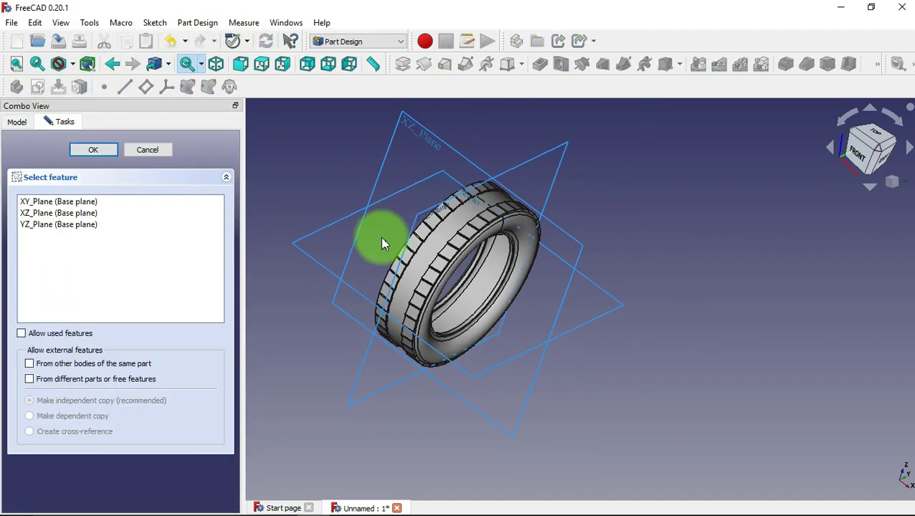
pyautogui.click(436, 140)
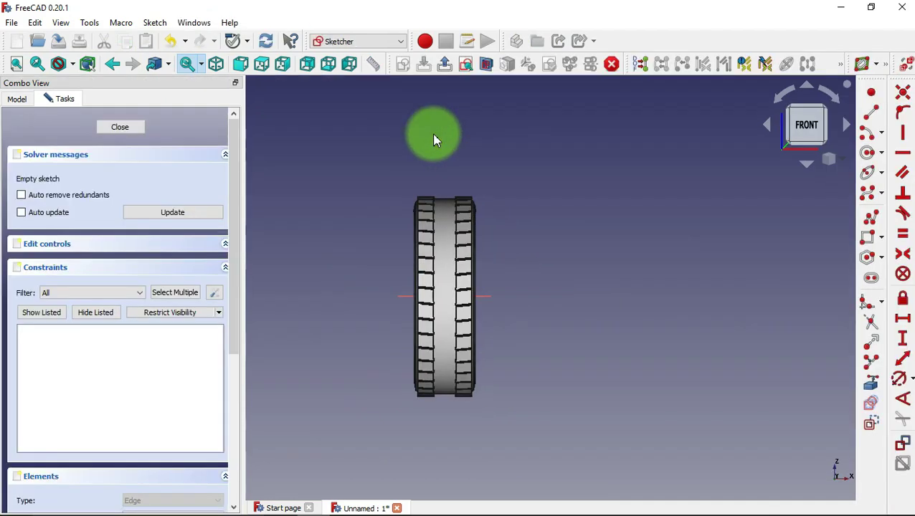
# Hide PolarPattern001 via the model tree and clear the selection
pyautogui.click(16, 100)
pyautogui.click(147, 281)
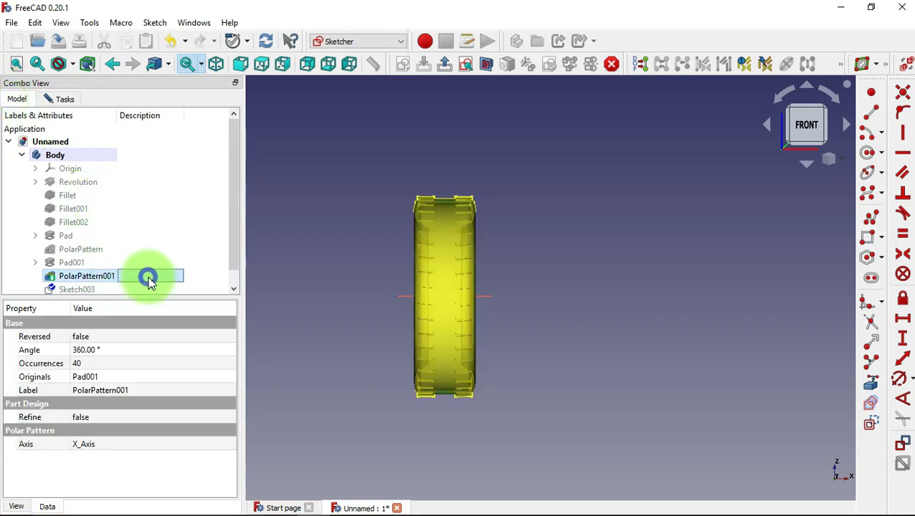
pyautogui.rightClick(148, 281)
pyautogui.click(220, 76)
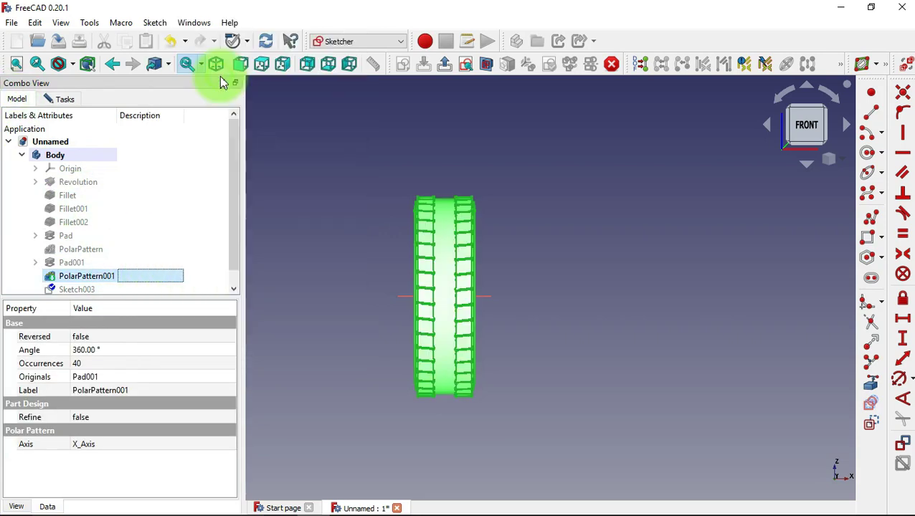
pyautogui.click(444, 298)
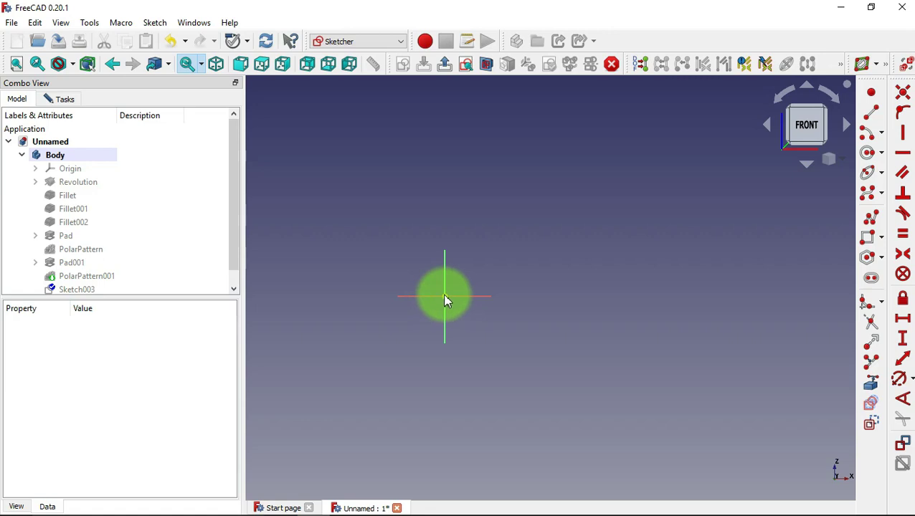
# Draw two vertical lines left of the vertical axis for the first profile
pyautogui.scroll(3, 444, 299)
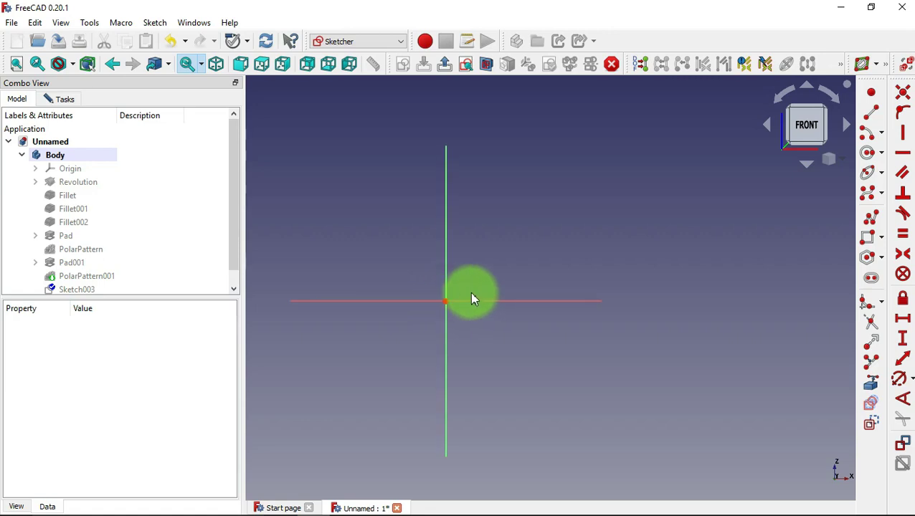
pyautogui.click(872, 113)
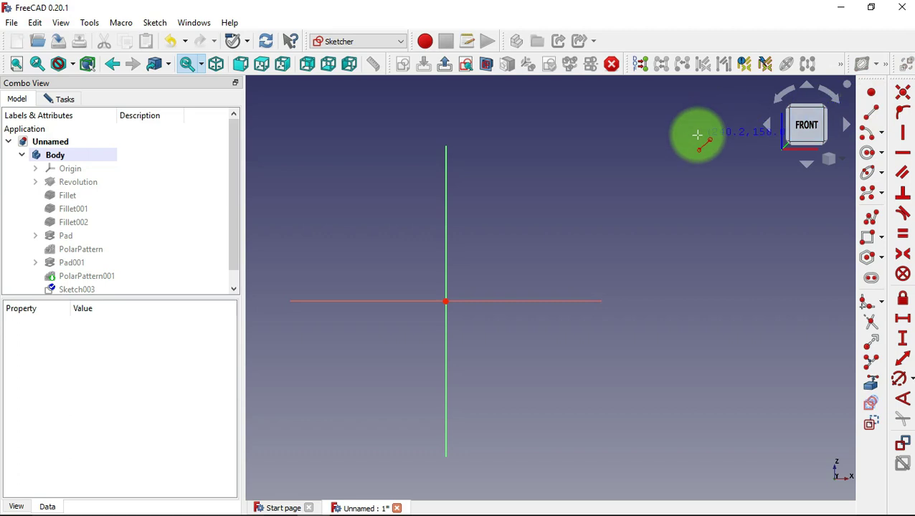
pyautogui.click(354, 274)
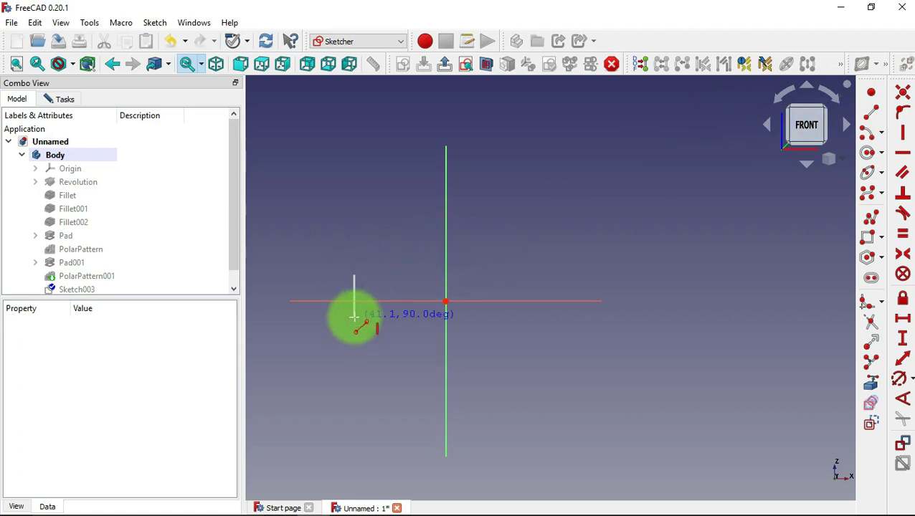
pyautogui.click(354, 326)
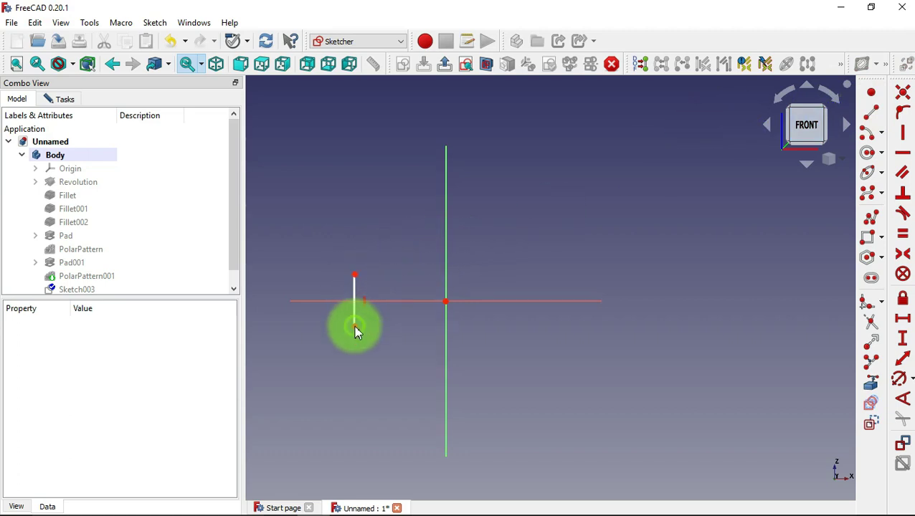
pyautogui.click(392, 266)
pyautogui.click(392, 317)
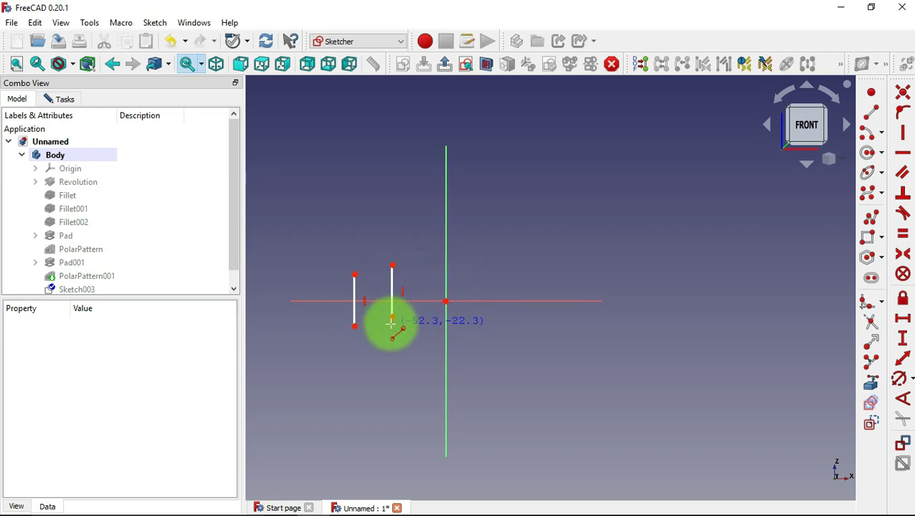
# Join the two lines' tops and bottoms with centre-point arcs to close the left profile
pyautogui.click(870, 132)
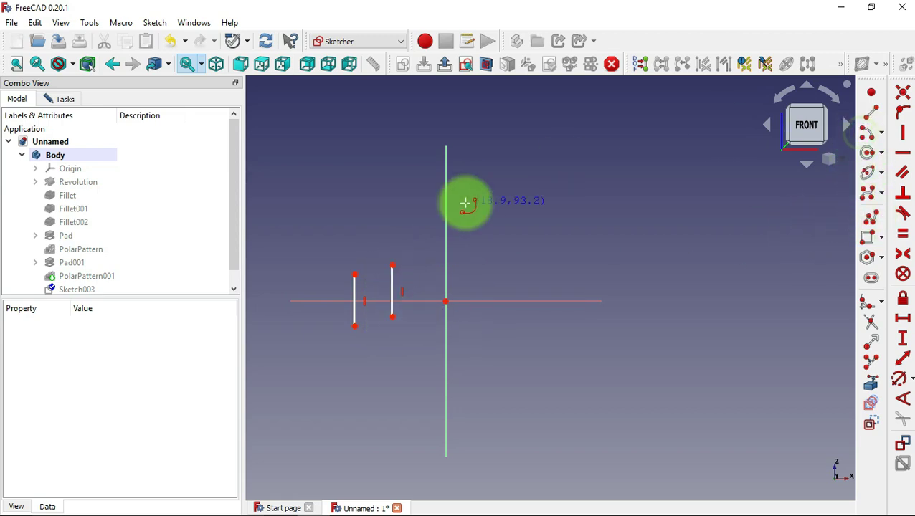
pyautogui.click(372, 308)
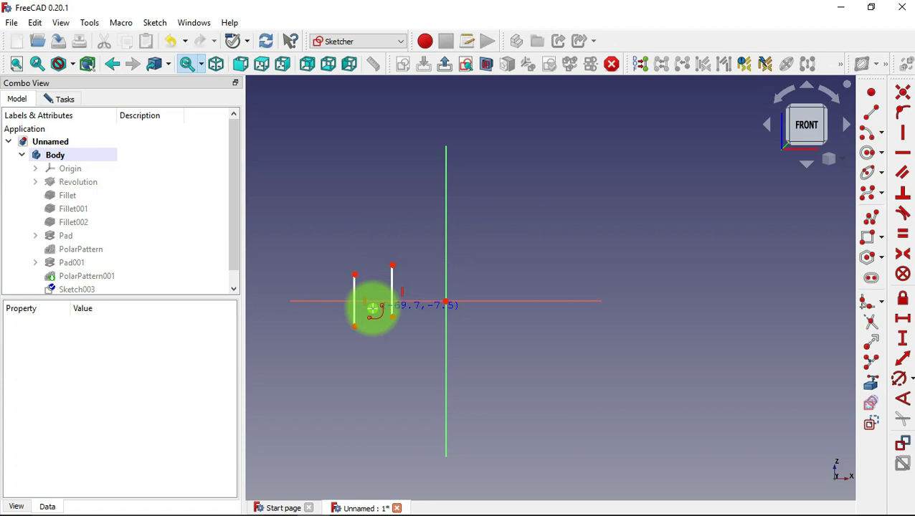
pyautogui.click(354, 275)
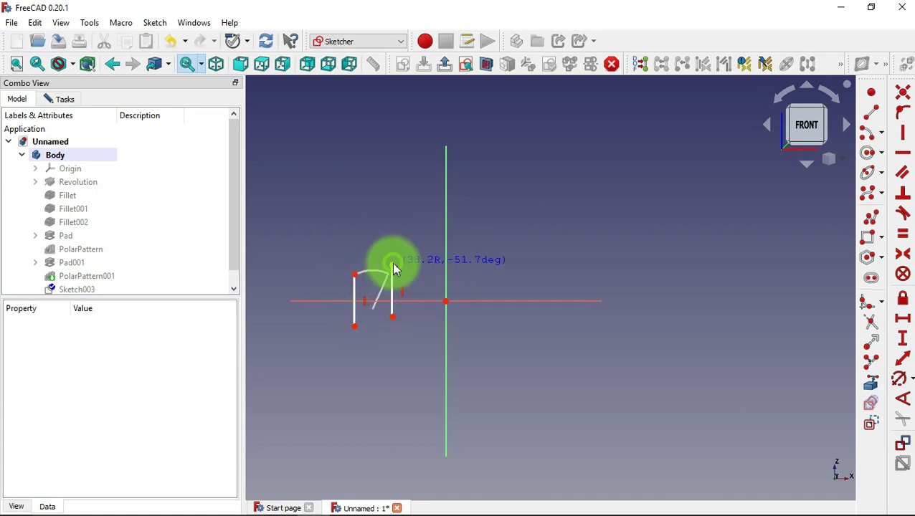
pyautogui.click(392, 271)
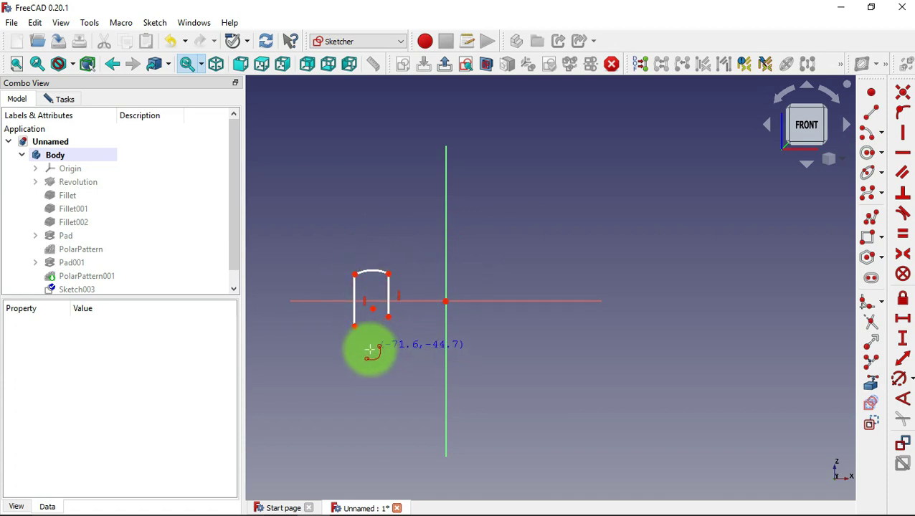
pyautogui.click(375, 338)
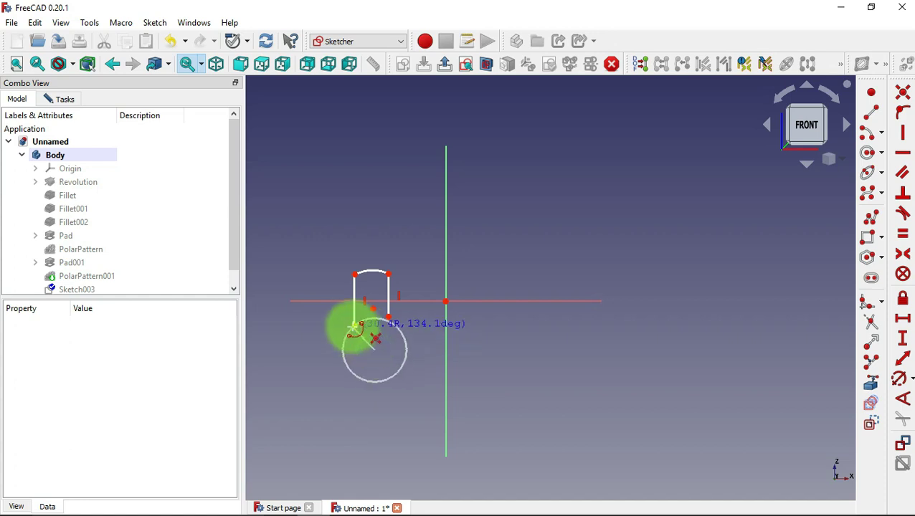
pyautogui.click(354, 327)
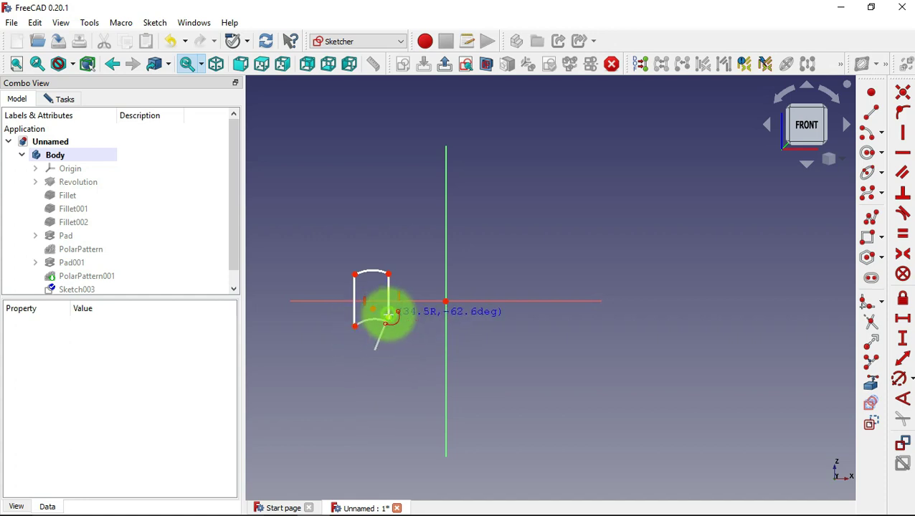
pyautogui.click(387, 317)
pyautogui.click(871, 112)
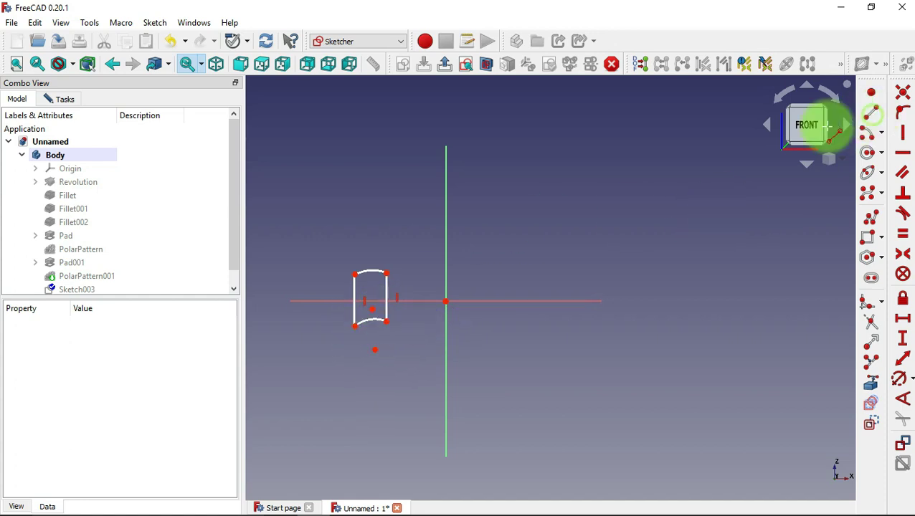
# Draw the inner and outer vertical edges of the second profile right of the axis
pyautogui.click(487, 273)
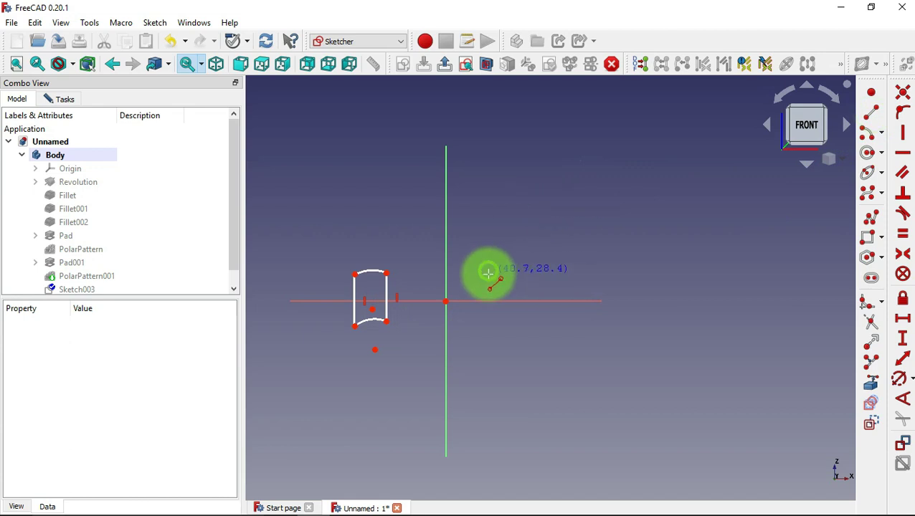
pyautogui.click(488, 319)
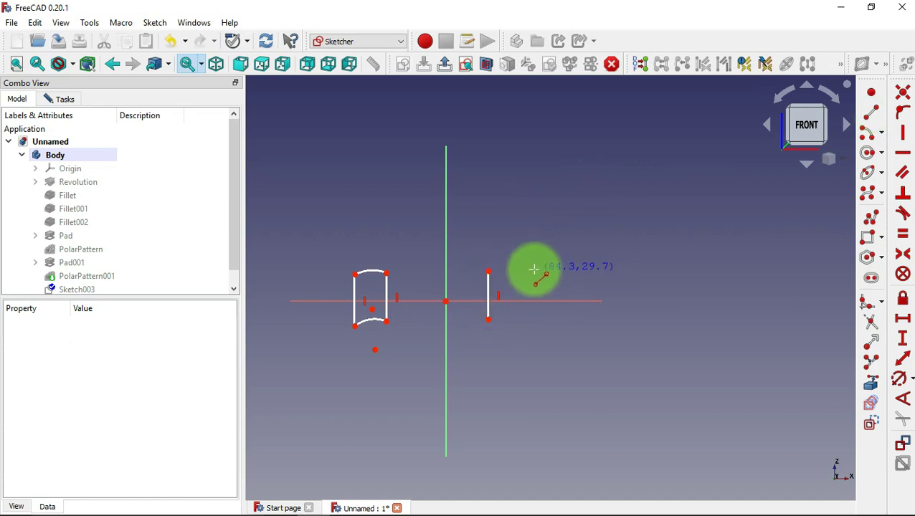
pyautogui.click(534, 271)
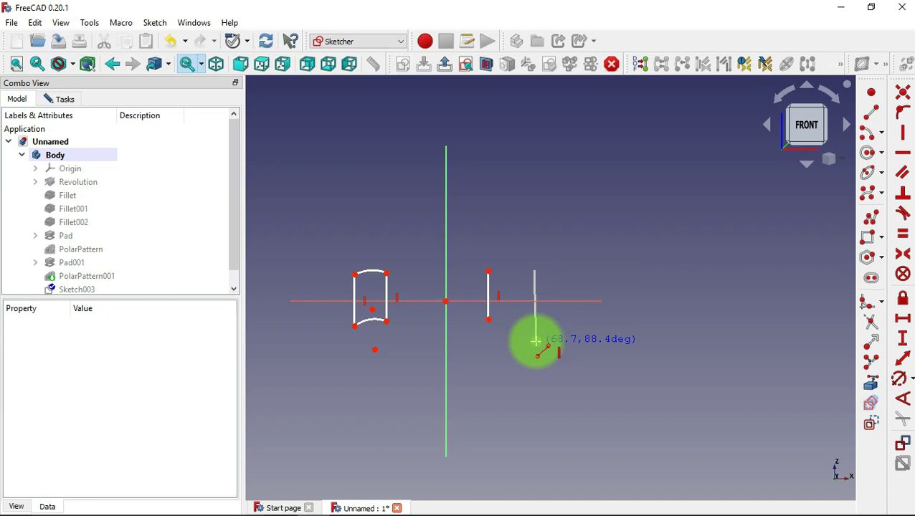
pyautogui.click(535, 341)
# Connect the edges' tops and bottoms with upper and lower centre-point arcs
pyautogui.click(869, 132)
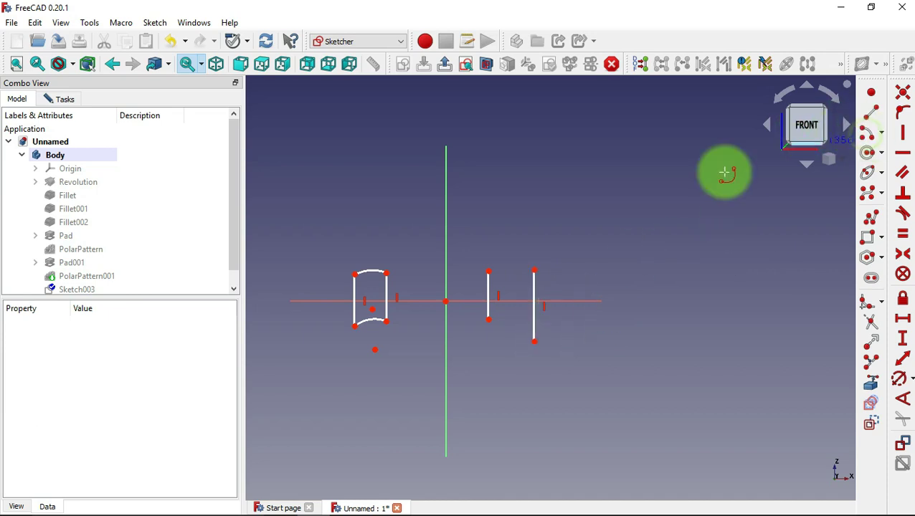
pyautogui.click(500, 311)
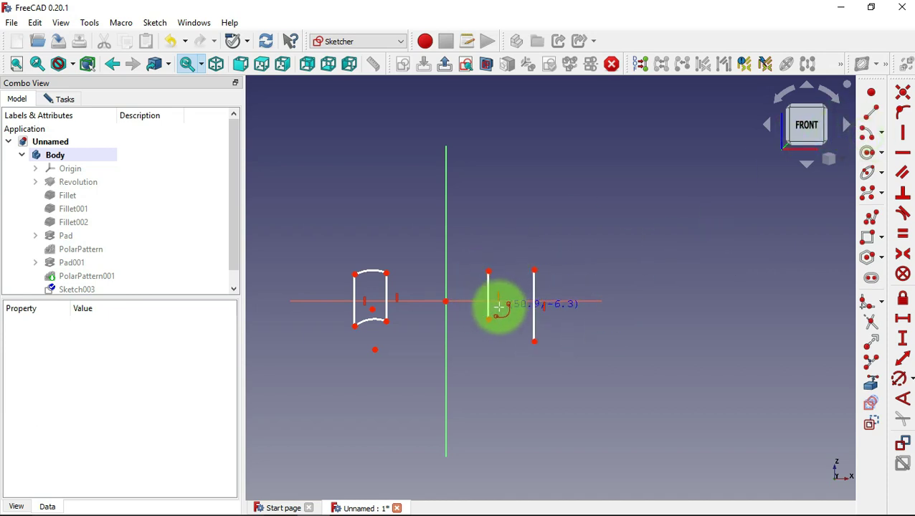
pyautogui.click(489, 271)
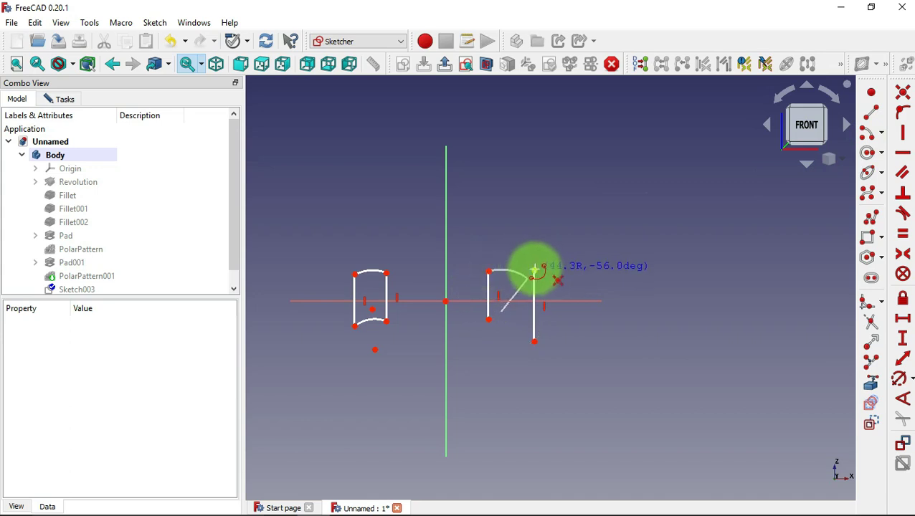
pyautogui.click(534, 271)
pyautogui.click(501, 358)
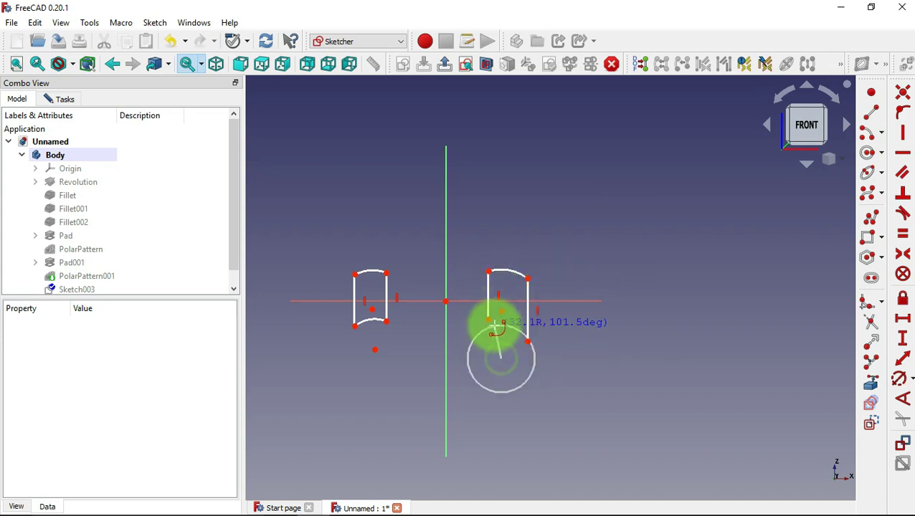
pyautogui.click(488, 320)
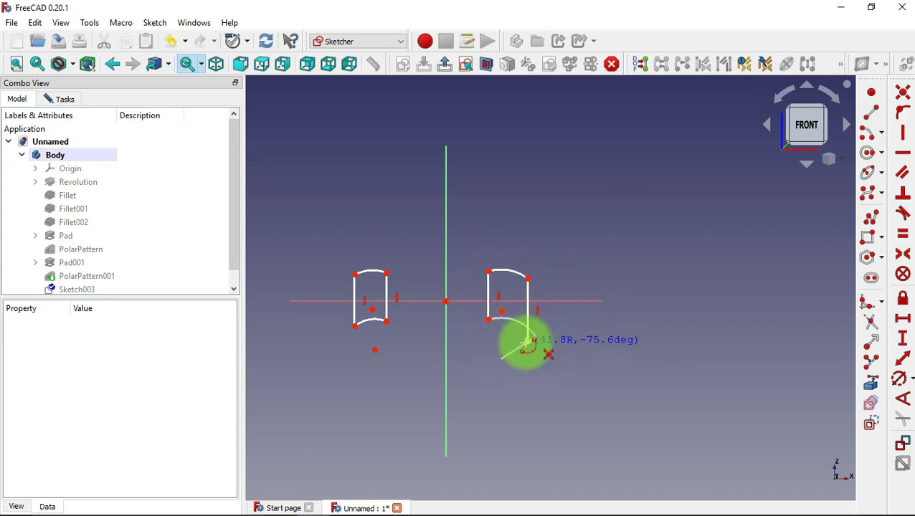
pyautogui.click(527, 338)
pyautogui.scroll(2, 434, 268)
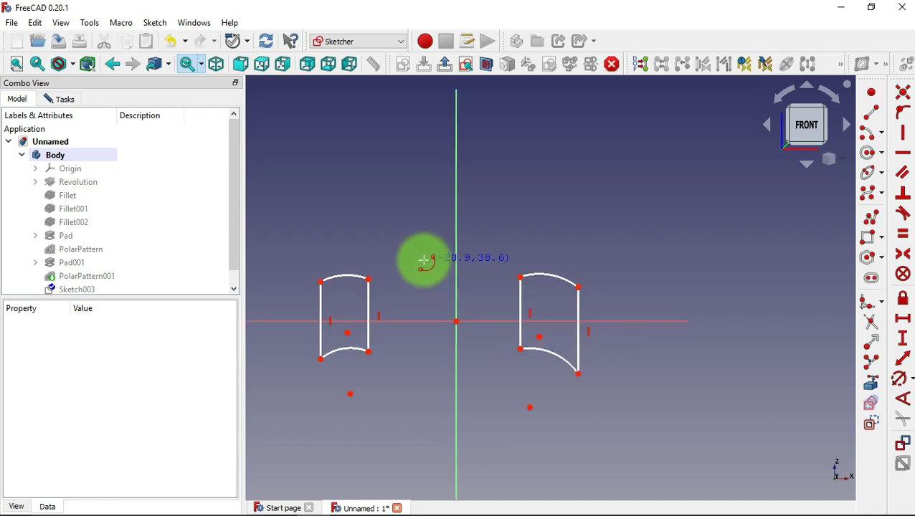
# Add the 6 mm and 3 mm horizontal distances near the vertical axis
pyautogui.click(903, 318)
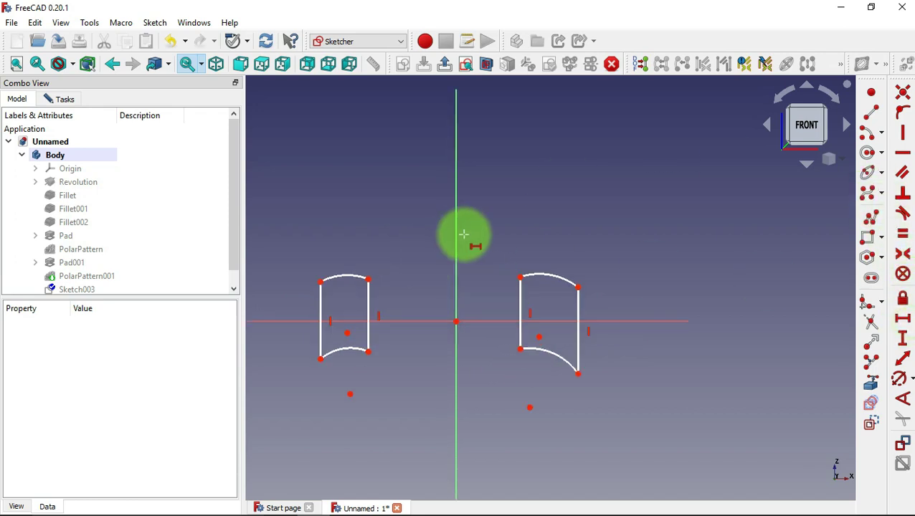
pyautogui.click(368, 280)
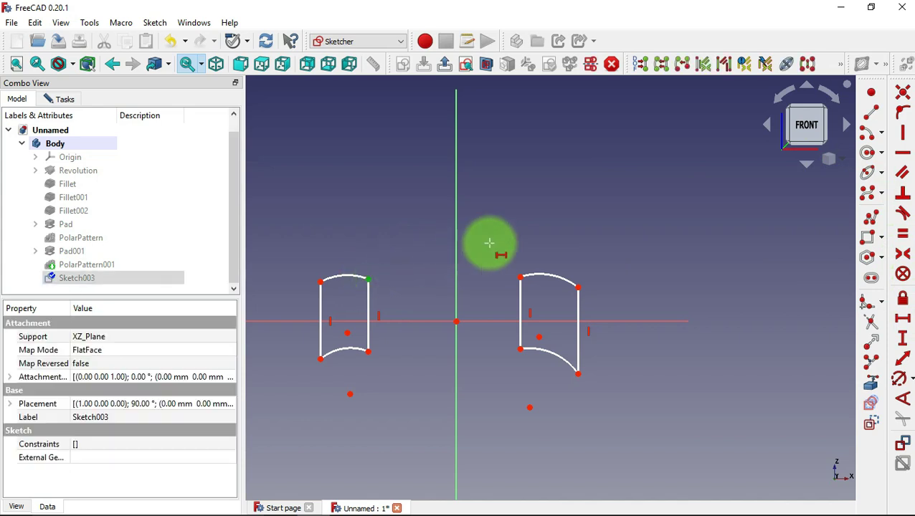
pyautogui.click(518, 277)
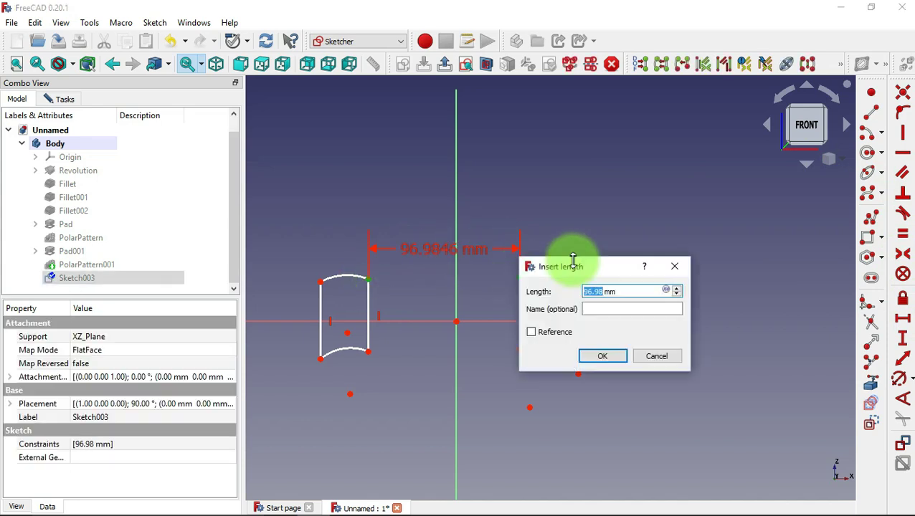
pyautogui.write('6')
pyautogui.click(604, 356)
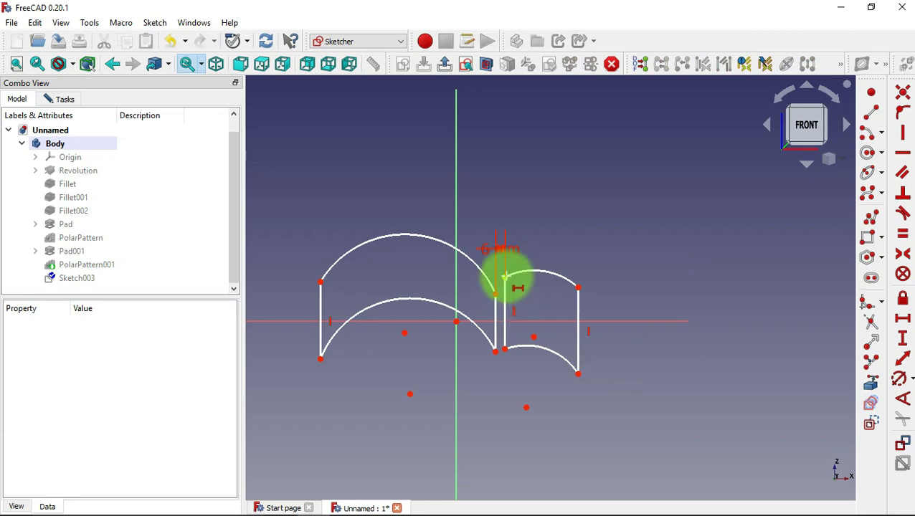
pyautogui.click(455, 322)
pyautogui.write('0')
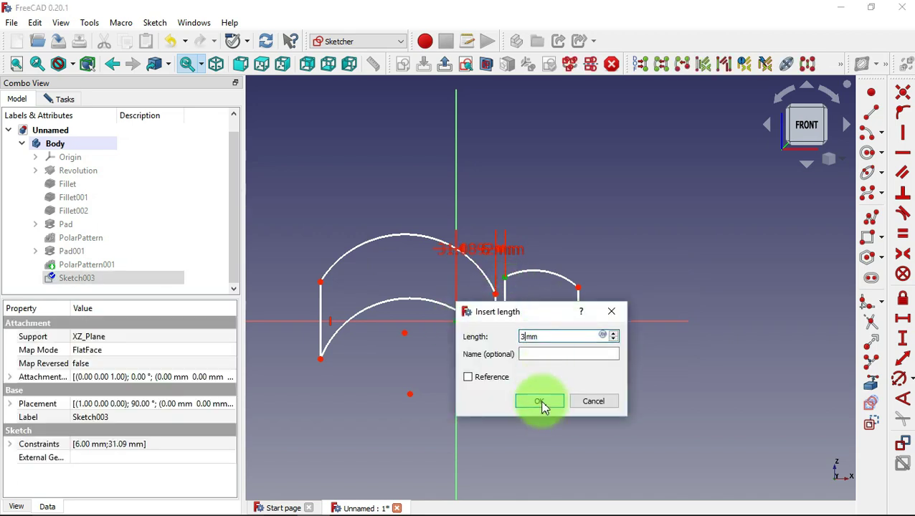
pyautogui.click(539, 401)
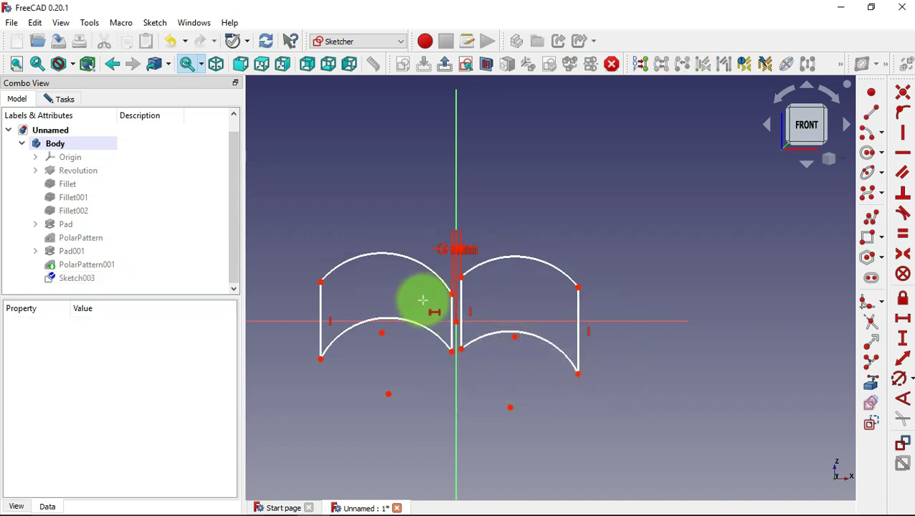
pyautogui.scroll(1, 423, 300)
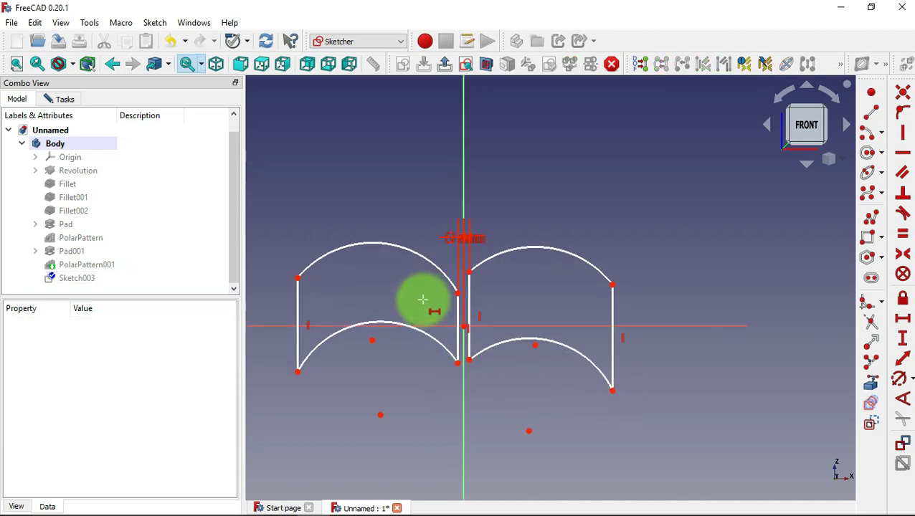
# Set both profiles' bottom widths to 28.5 mm, then reopen the left width for editing
pyautogui.click(456, 364)
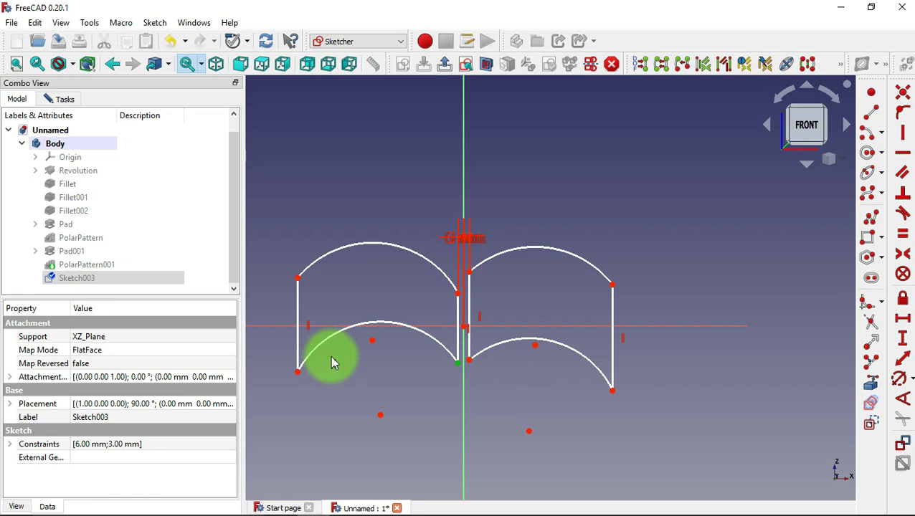
pyautogui.click(298, 372)
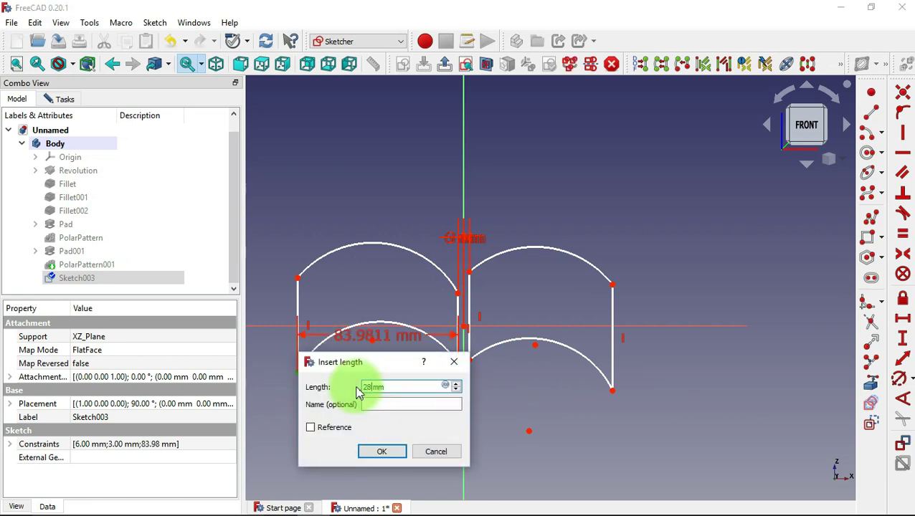
pyautogui.click(392, 450)
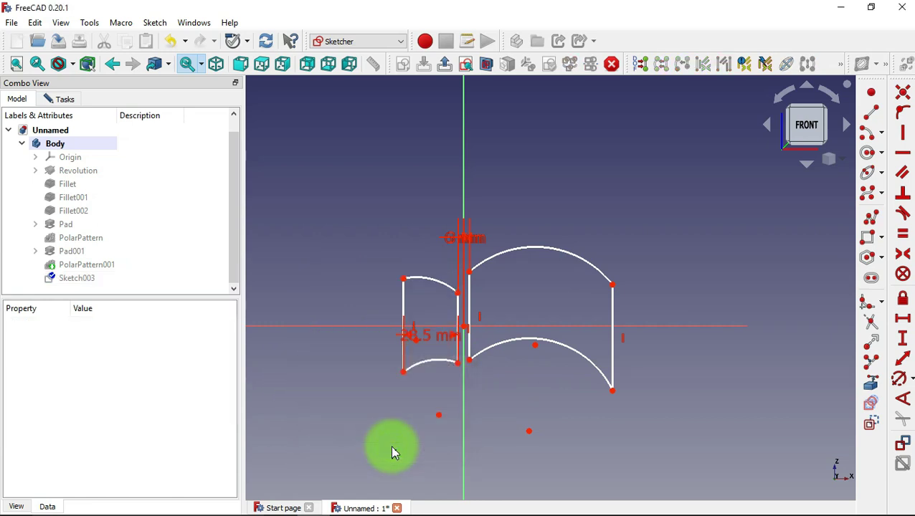
pyautogui.click(480, 370)
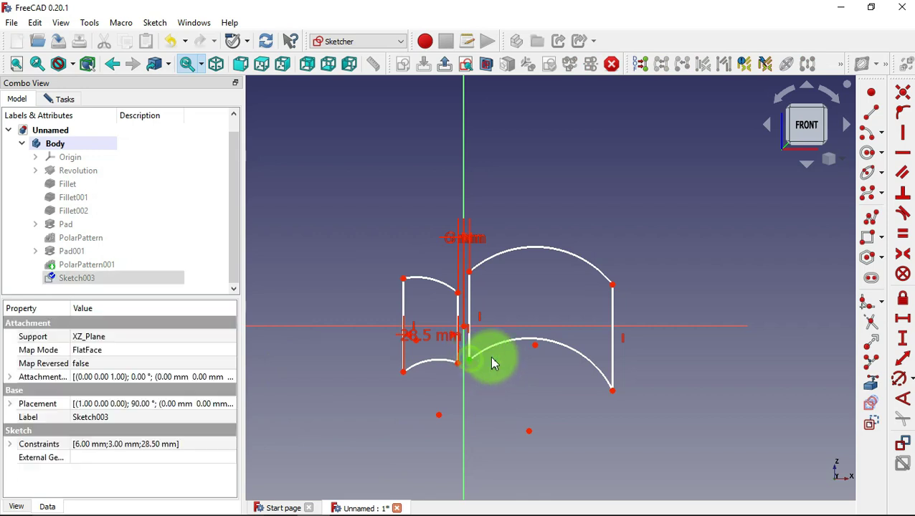
pyautogui.click(612, 391)
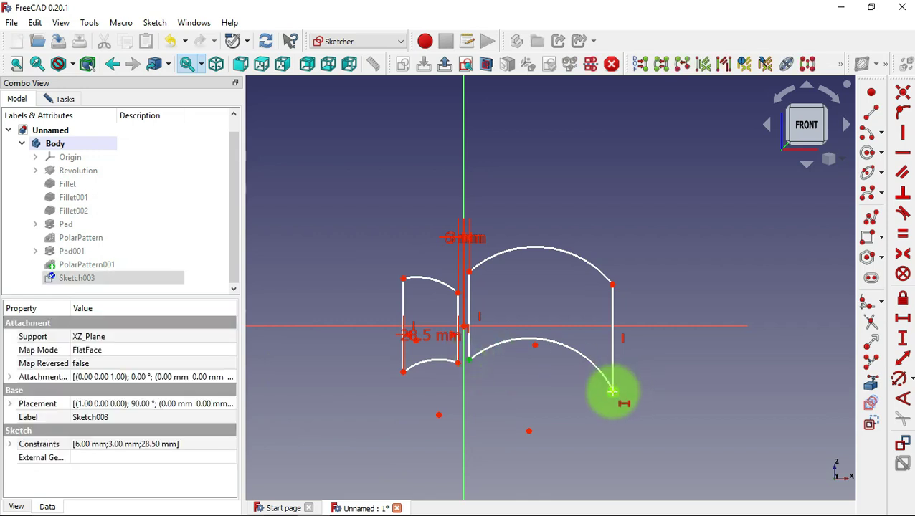
pyautogui.press('l')
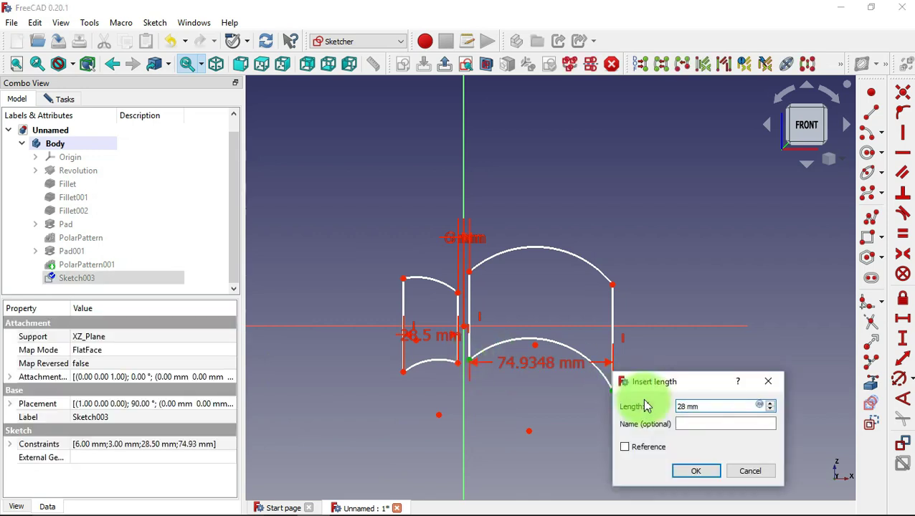
pyautogui.press('Return')
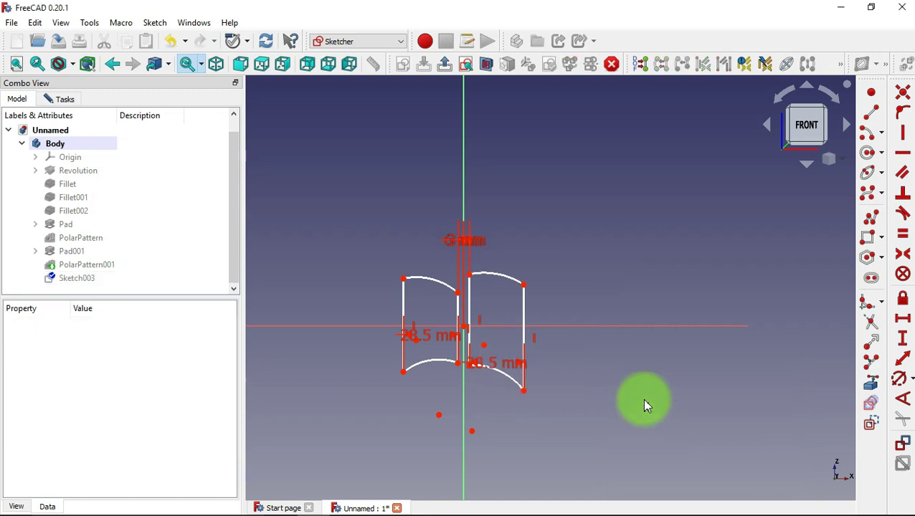
pyautogui.scroll(3, 452, 307)
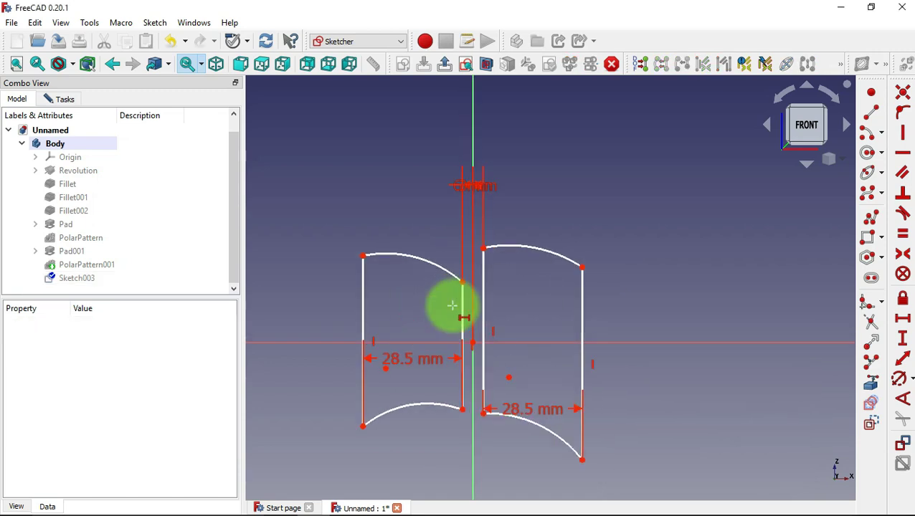
pyautogui.doubleClick(425, 364)
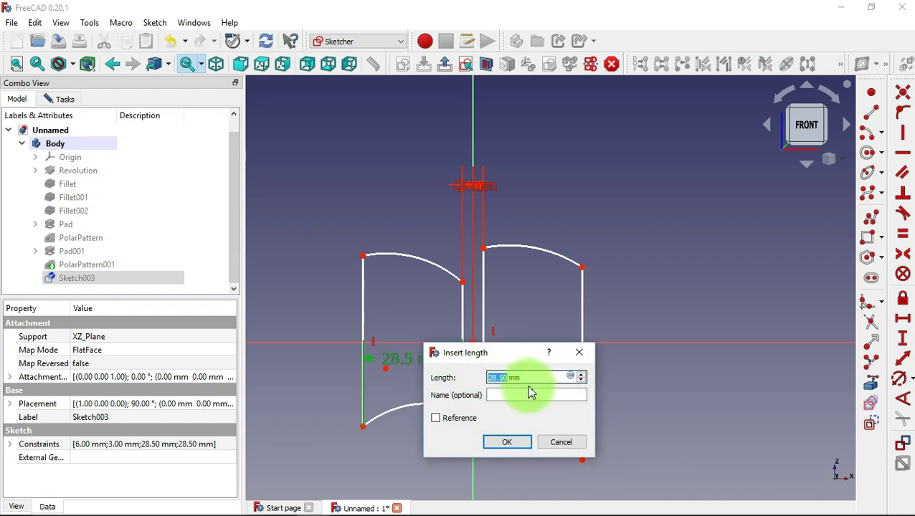
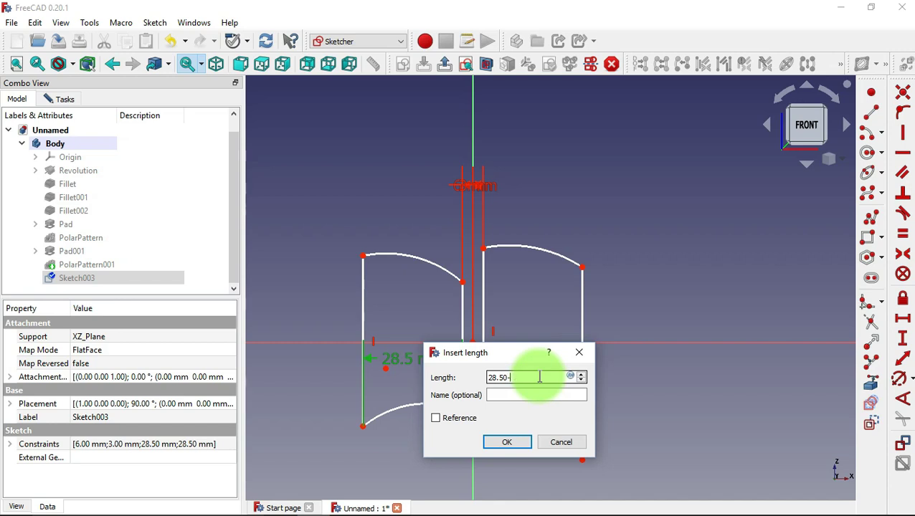
# Set both block widths to 25.5 mm and the right block's outer edge height to 35 mm
pyautogui.click(514, 440)
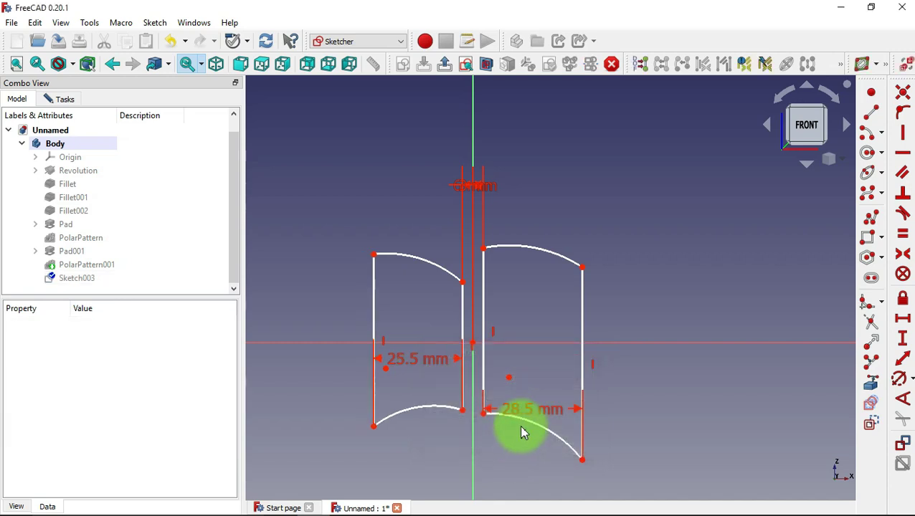
pyautogui.doubleClick(543, 416)
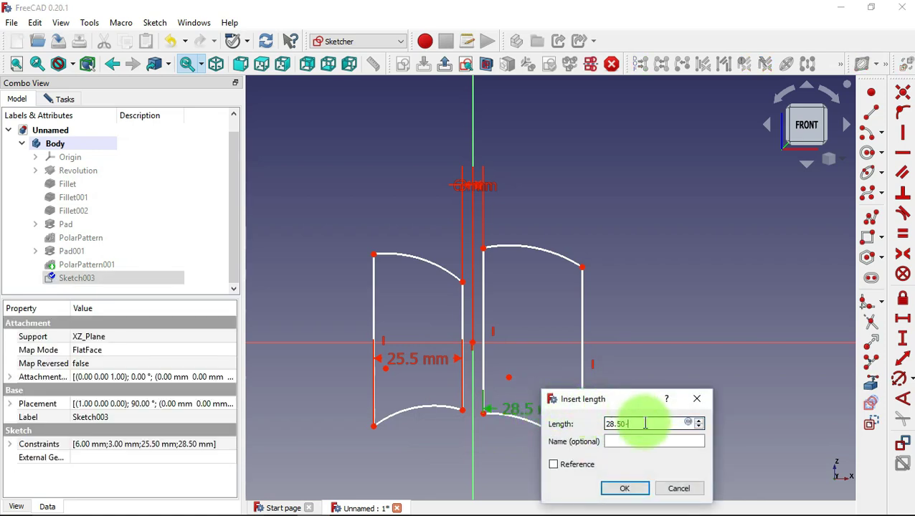
pyautogui.click(632, 489)
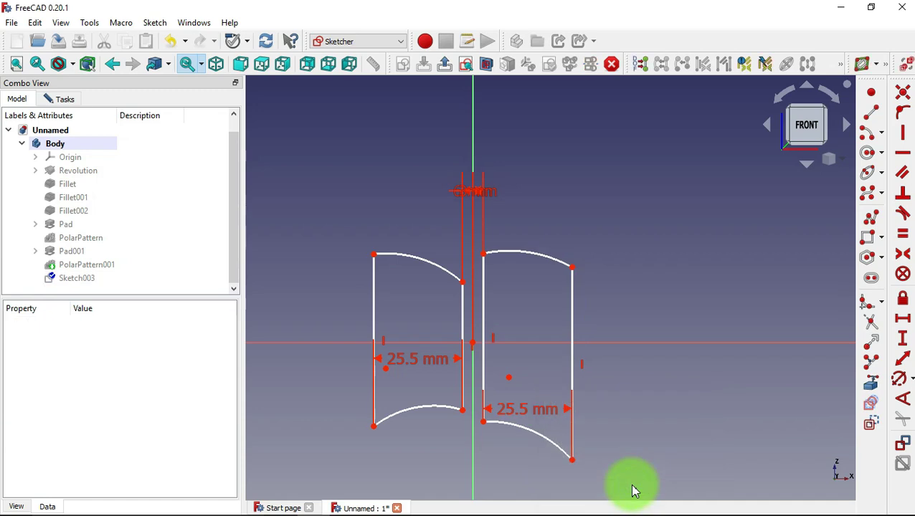
pyautogui.click(902, 337)
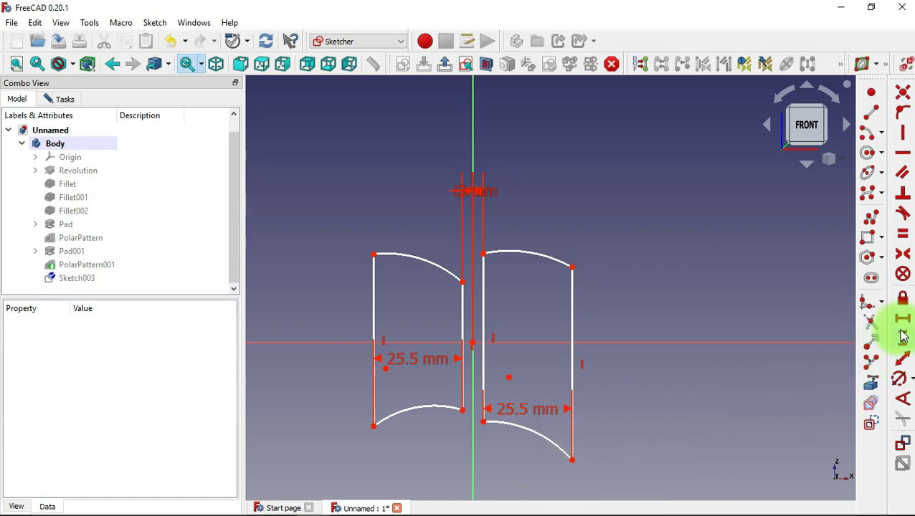
pyautogui.click(572, 298)
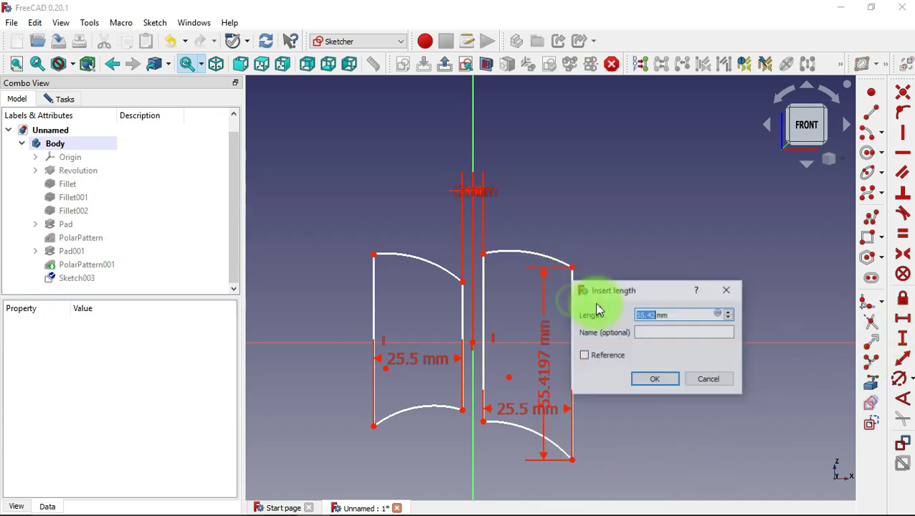
pyautogui.click(656, 380)
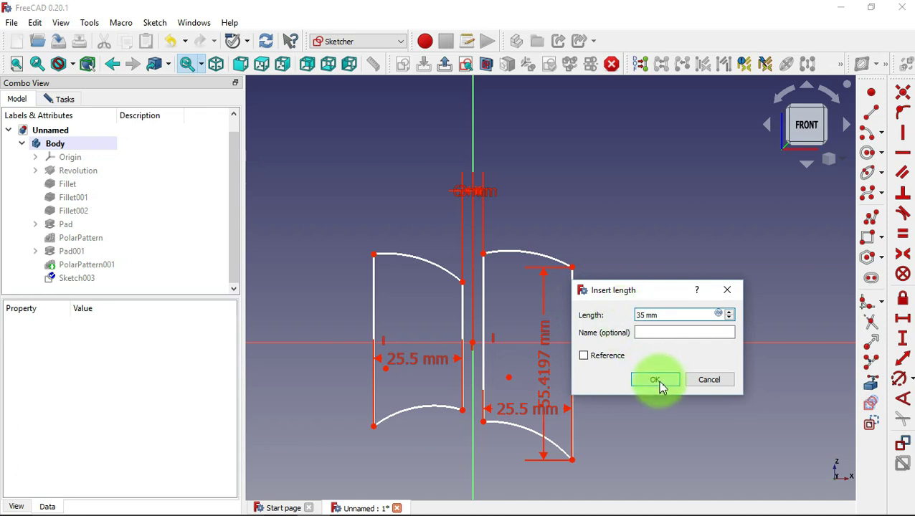
# Make all four vertical edges of the two blocks equal in length
pyautogui.click(902, 234)
pyautogui.click(574, 378)
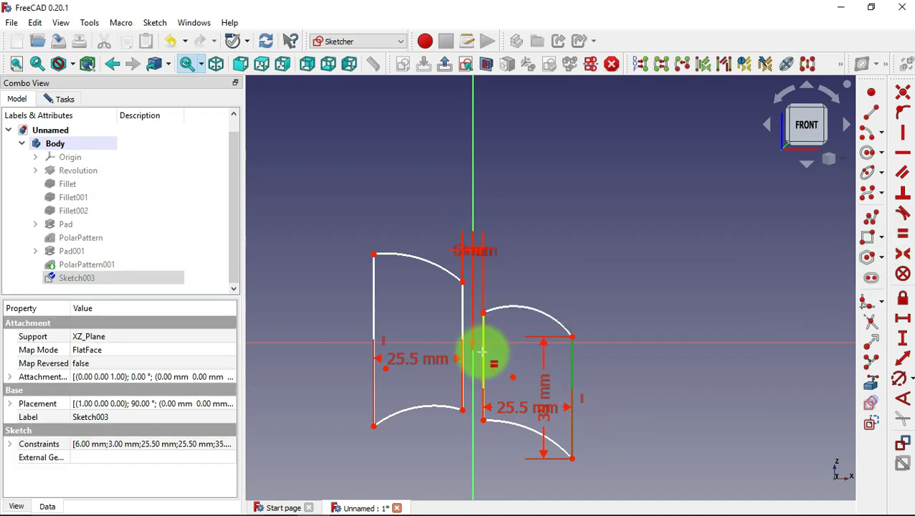
pyautogui.click(484, 353)
pyautogui.click(484, 353)
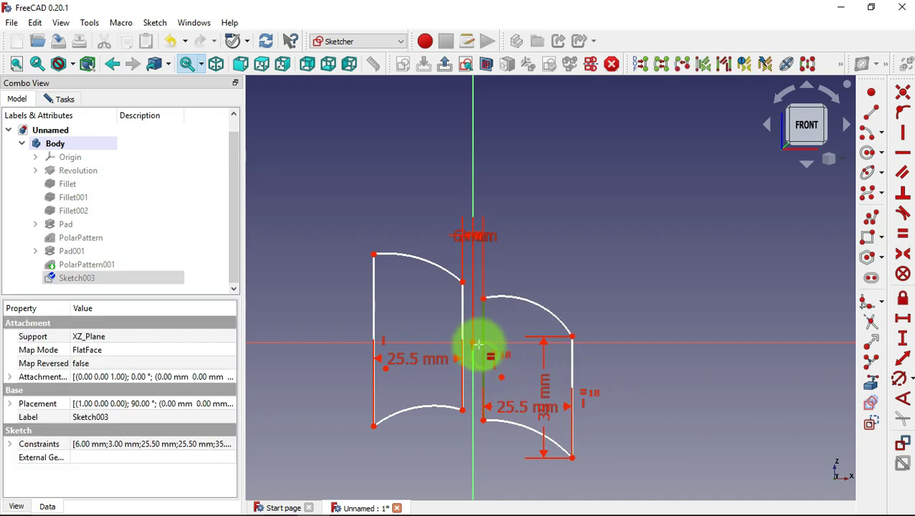
pyautogui.click(462, 310)
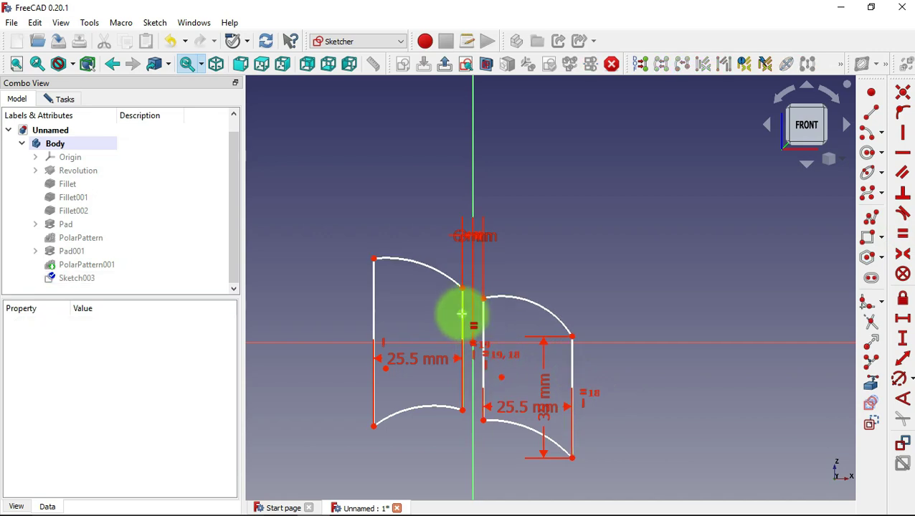
pyautogui.click(372, 301)
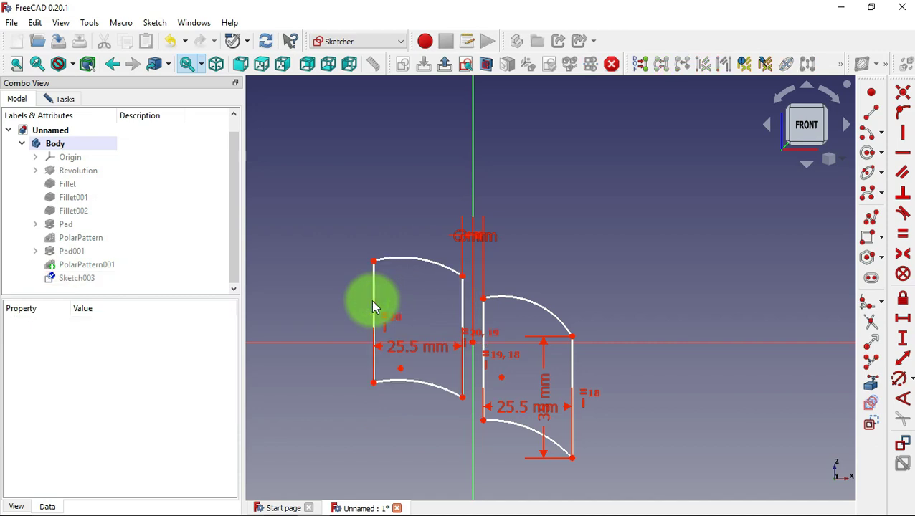
# Drag the left tread block lower in the sketch
pyautogui.click(903, 339)
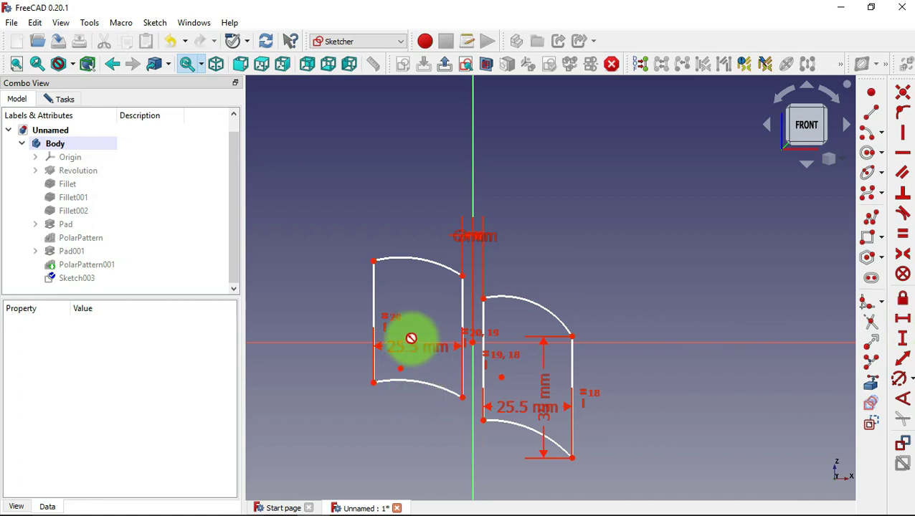
pyautogui.moveTo(374, 370); pyautogui.dragTo(378, 446)
pyautogui.click(758, 219)
# Constrain both blocks' bottom corners with 5 mm vertical offsets
pyautogui.click(903, 343)
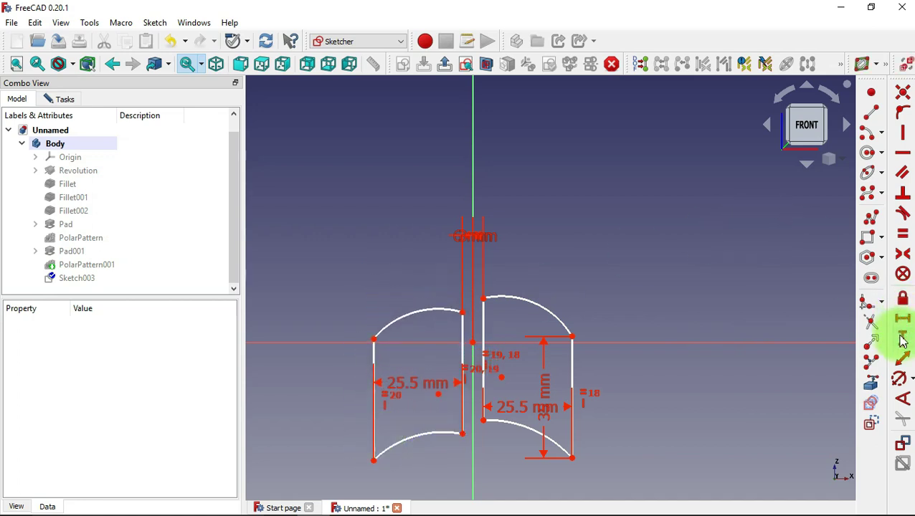
pyautogui.click(903, 343)
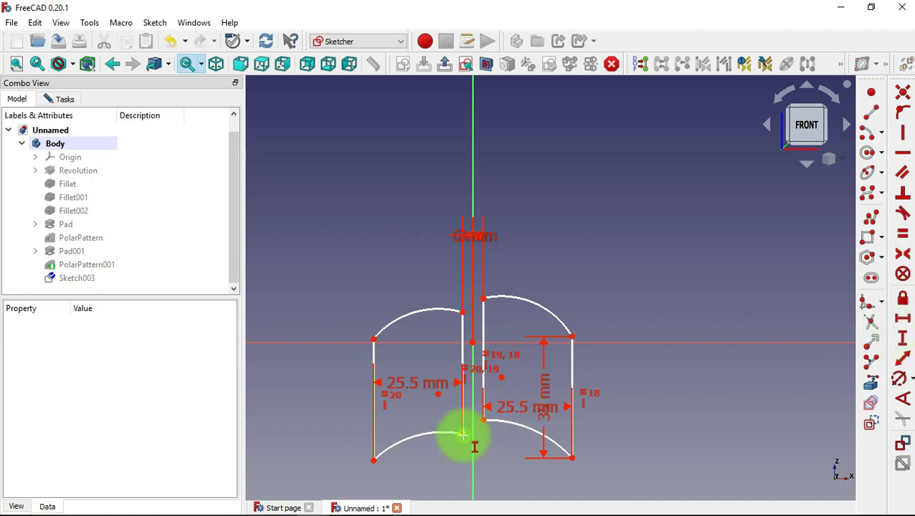
pyautogui.click(373, 459)
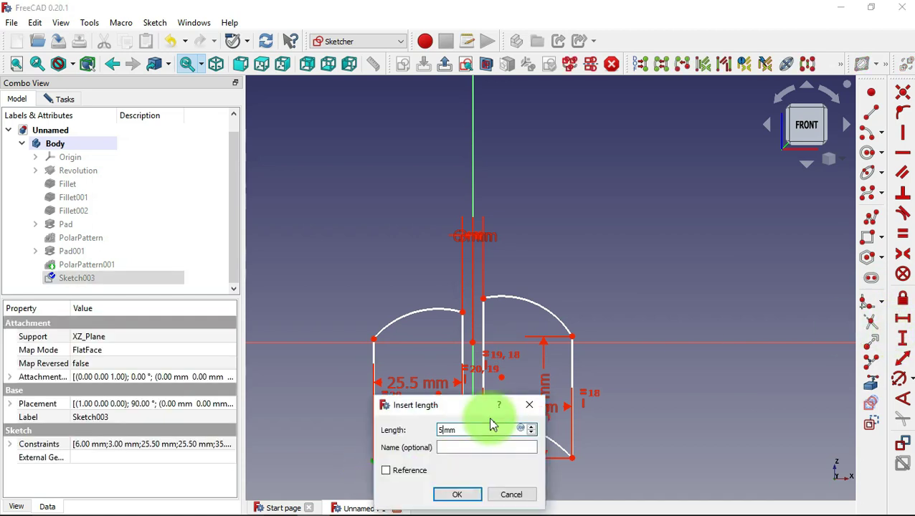
pyautogui.click(472, 494)
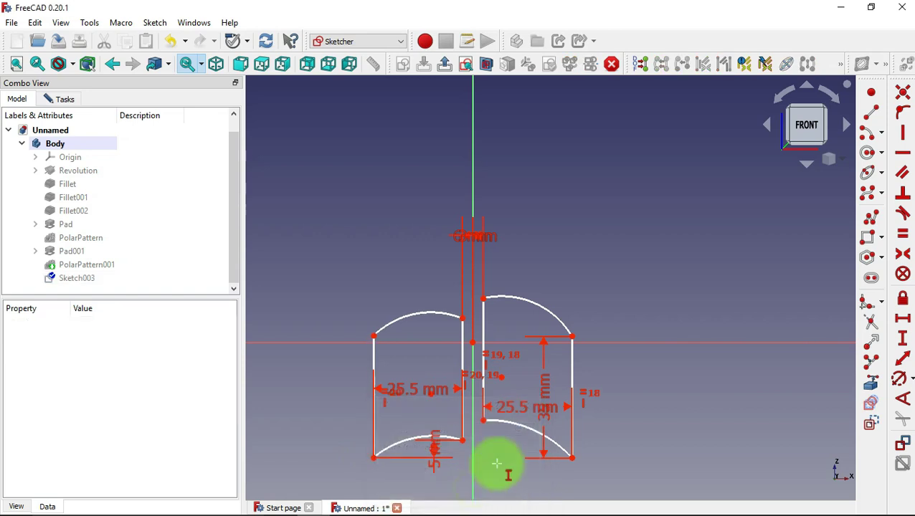
pyautogui.moveTo(488, 420); pyautogui.dragTo(571, 457)
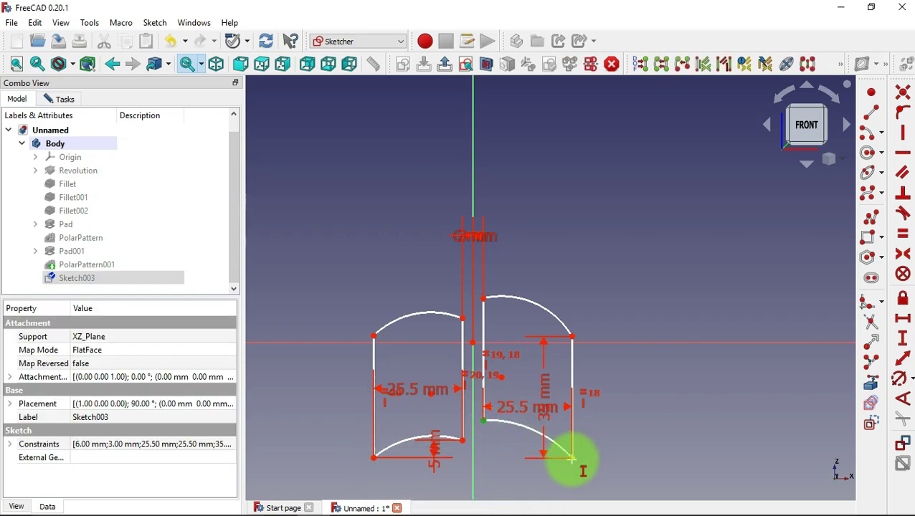
pyautogui.click(571, 458)
pyautogui.write('5')
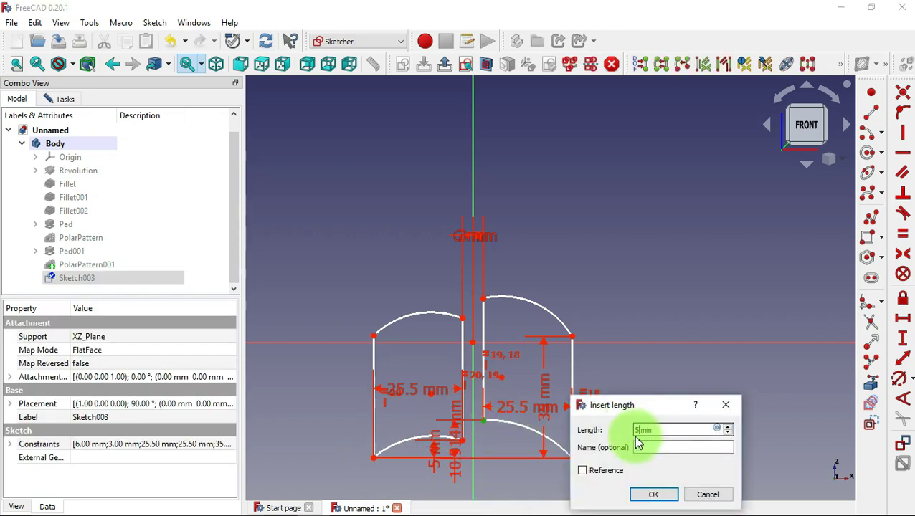
pyautogui.click(656, 495)
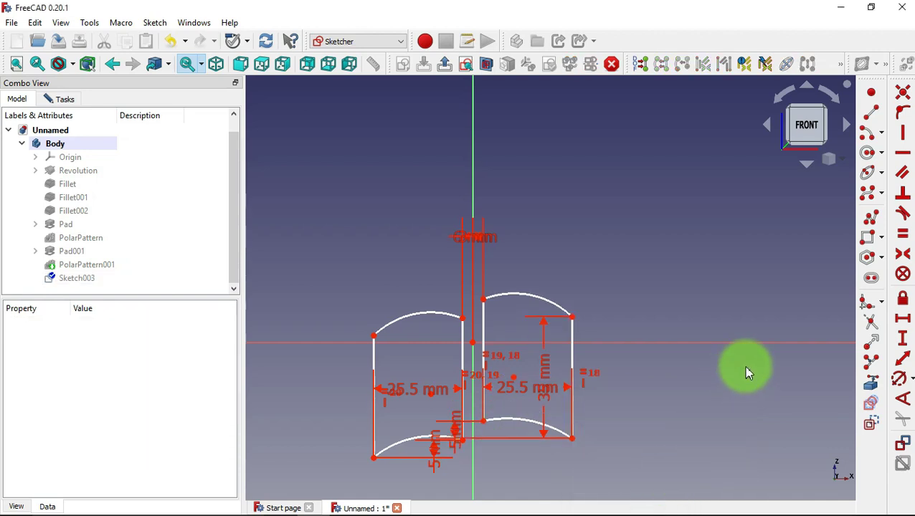
# Give the upper and lower arcs of both blocks a 50 mm radius
pyautogui.click(898, 378)
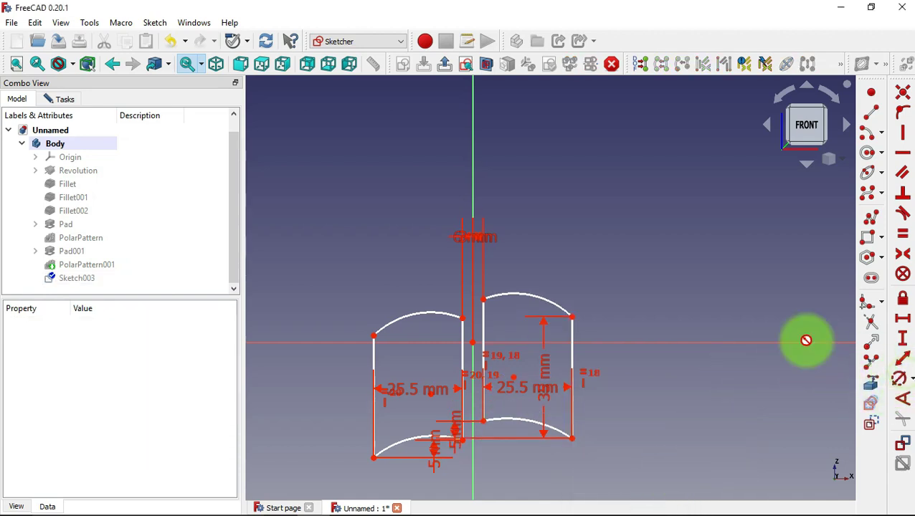
pyautogui.click(534, 294)
pyautogui.write('50')
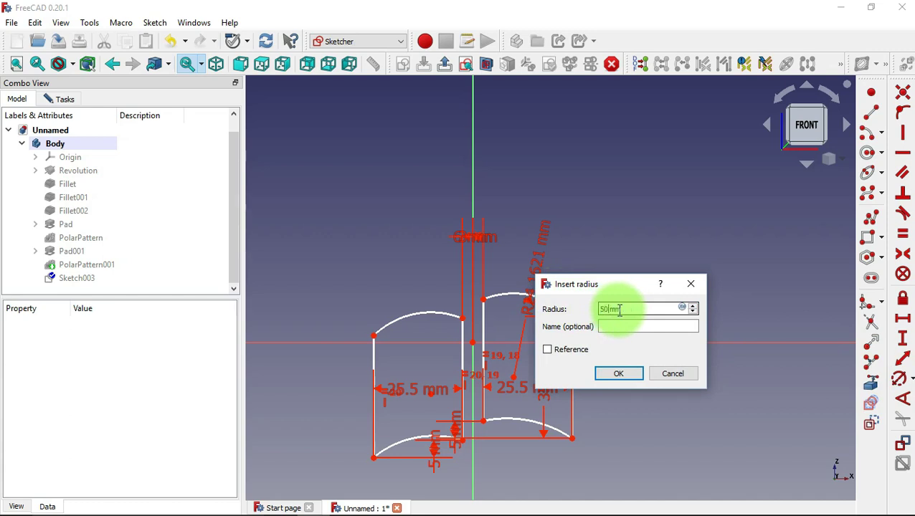
pyautogui.click(621, 374)
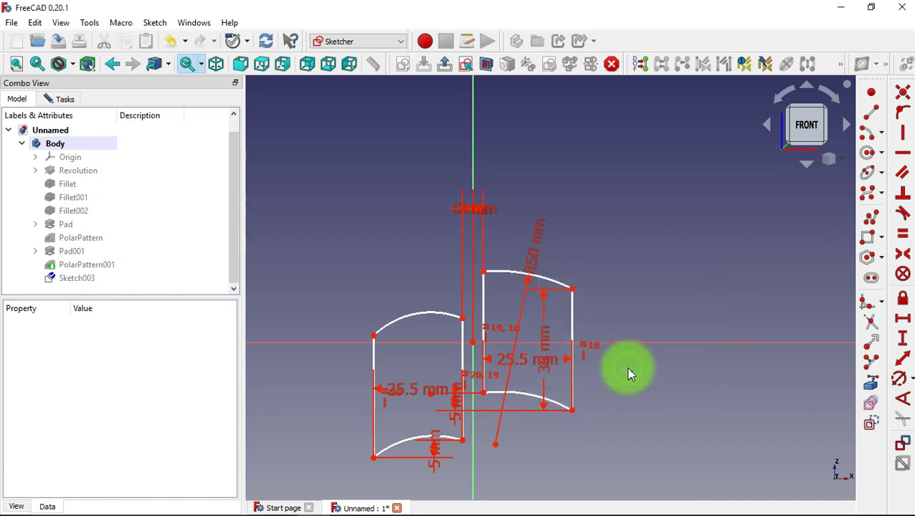
pyautogui.click(531, 395)
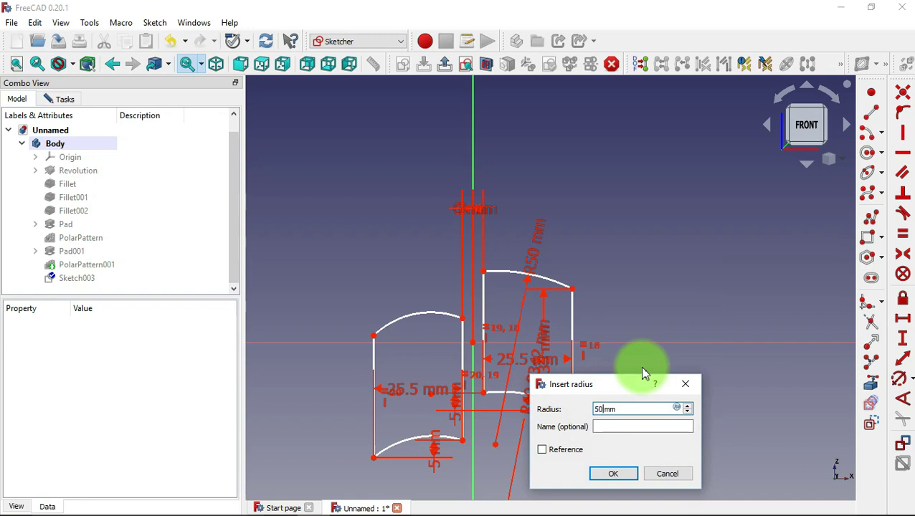
pyautogui.click(613, 474)
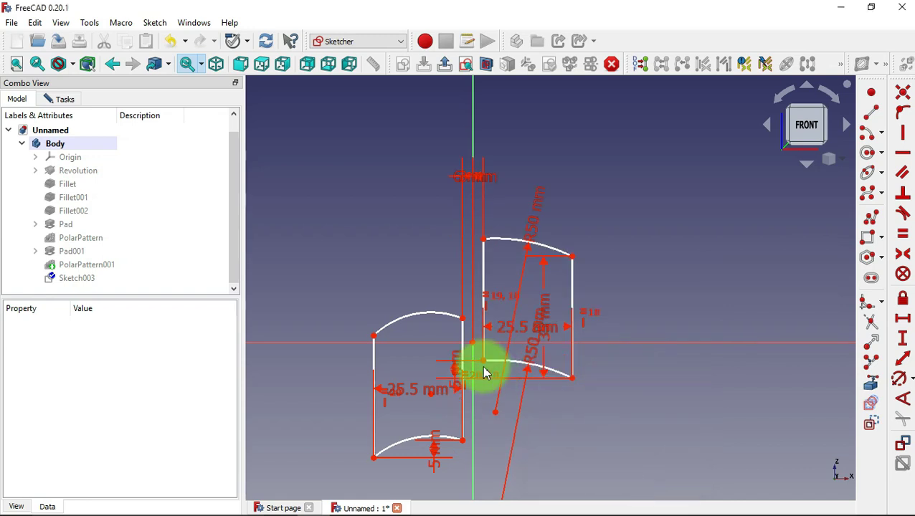
pyautogui.click(423, 317)
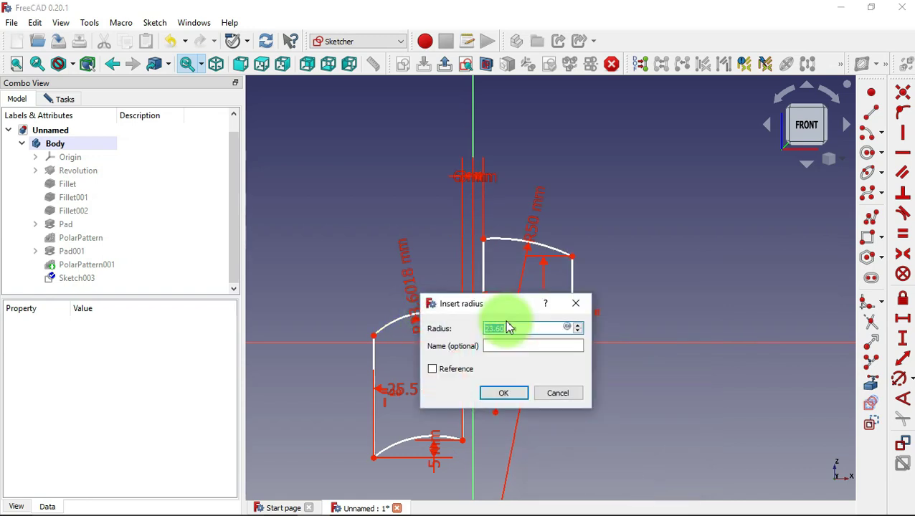
pyautogui.click(507, 392)
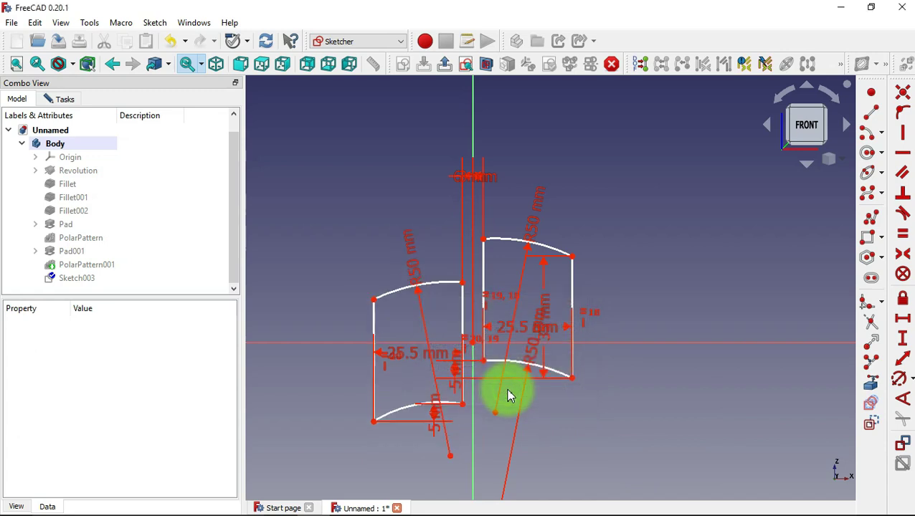
pyautogui.click(414, 406)
pyautogui.write('50')
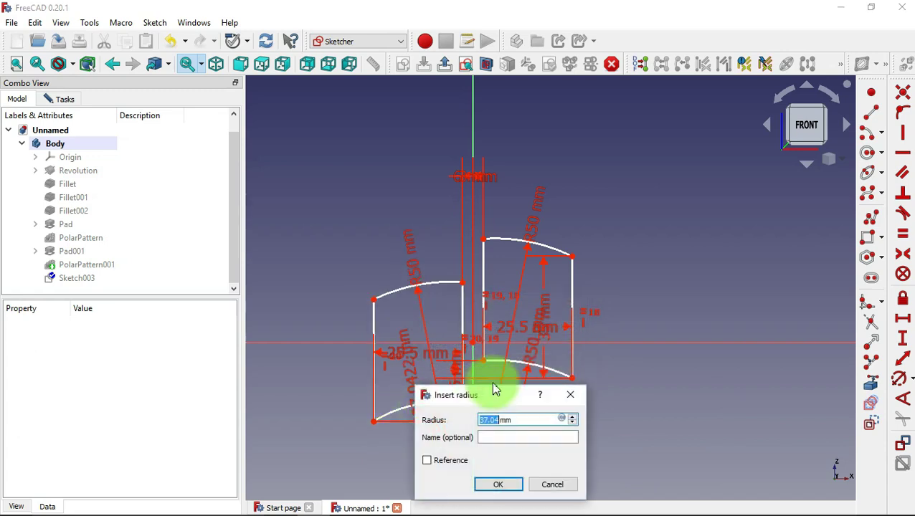
pyautogui.click(500, 484)
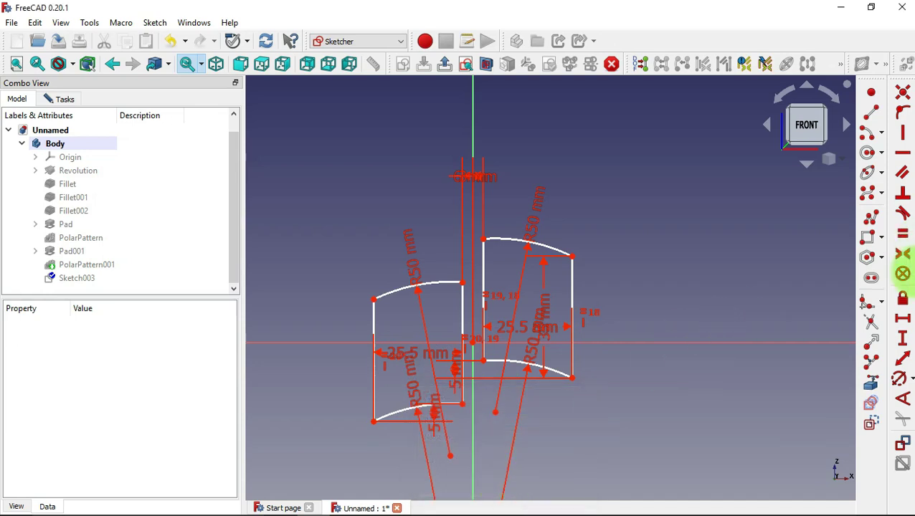
# Place each block's top corner 17.5 mm (35/2) above the origin with vertical distance constraints
pyautogui.click(902, 337)
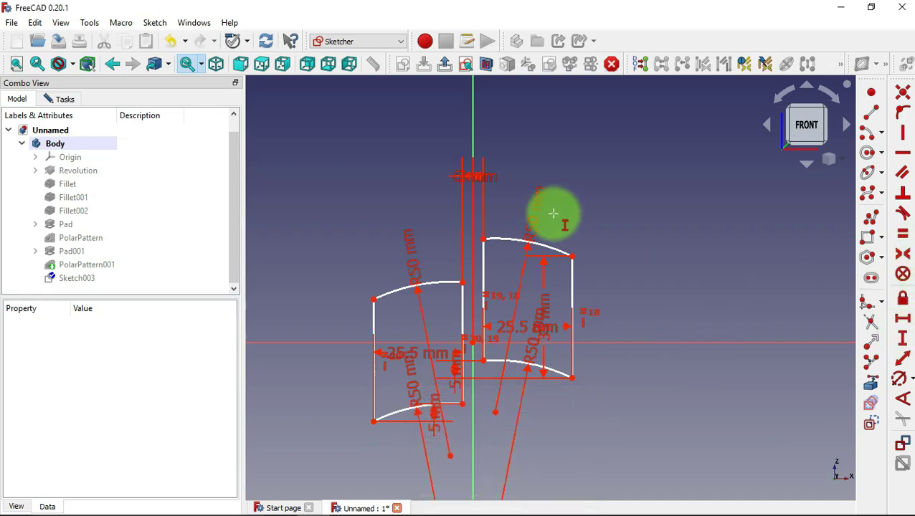
pyautogui.click(485, 238)
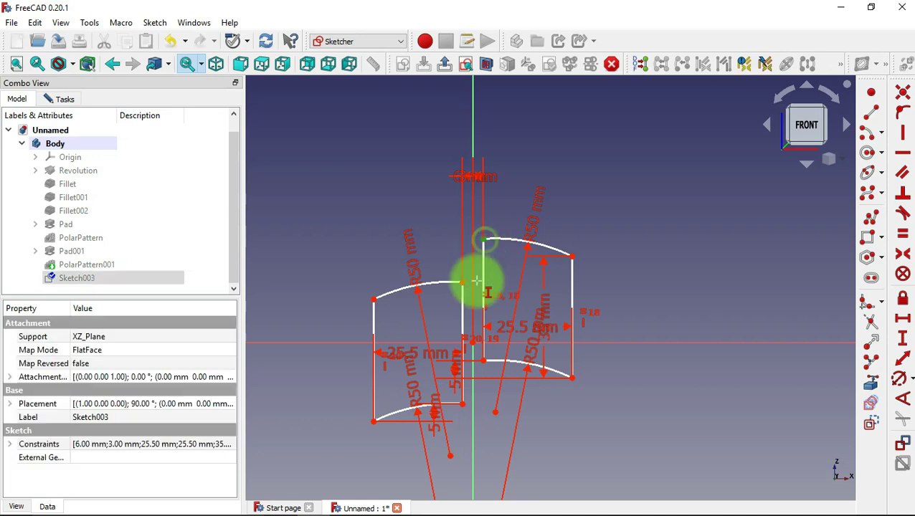
pyautogui.click(473, 343)
pyautogui.write('35/2 mm')
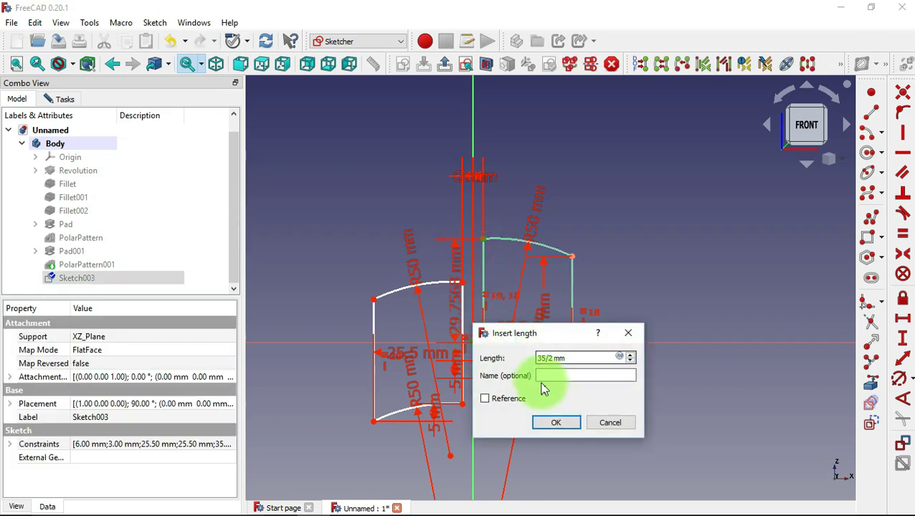
pyautogui.click(556, 422)
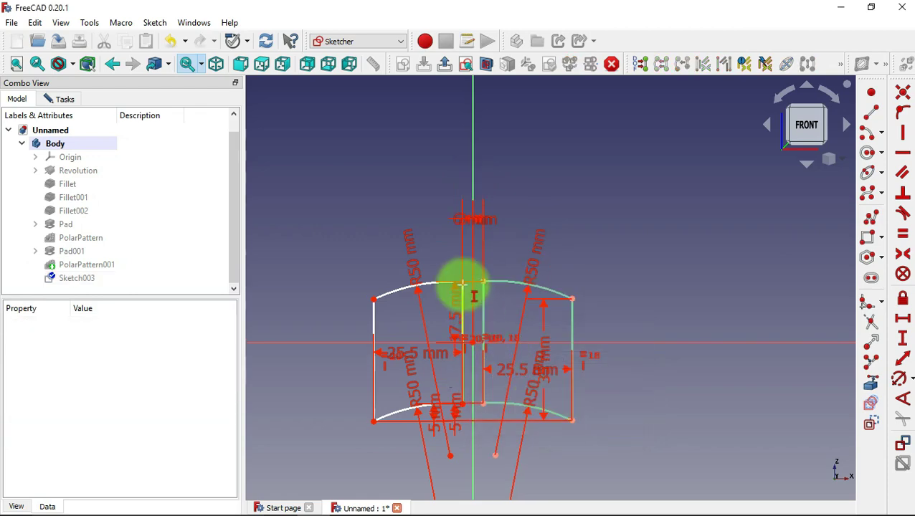
pyautogui.click(463, 284)
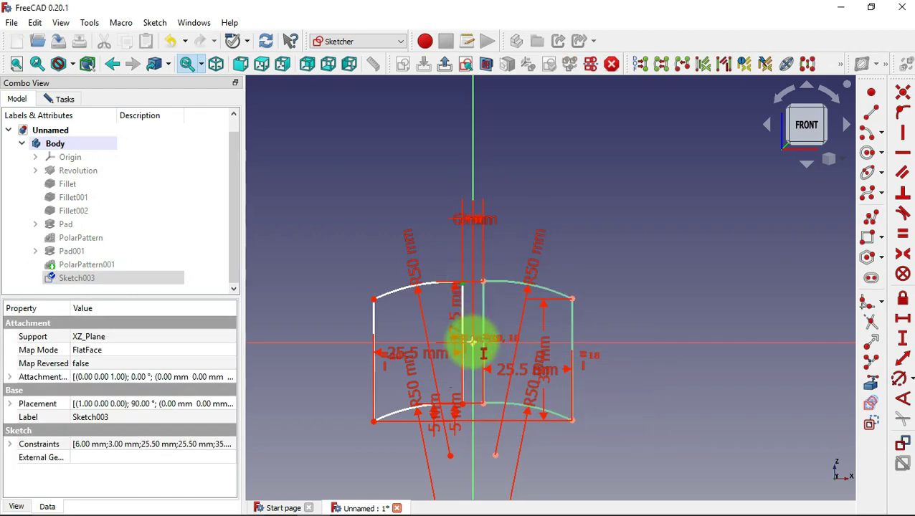
pyautogui.click(472, 342)
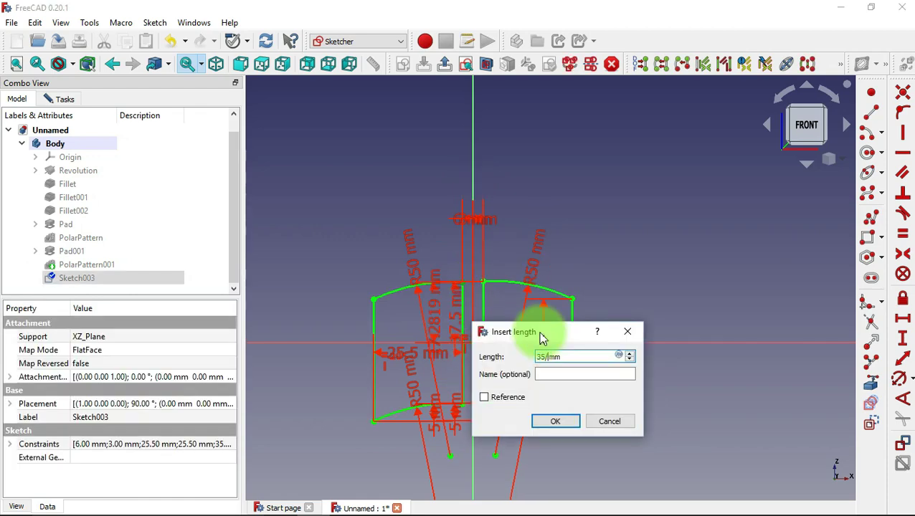
pyautogui.click(565, 428)
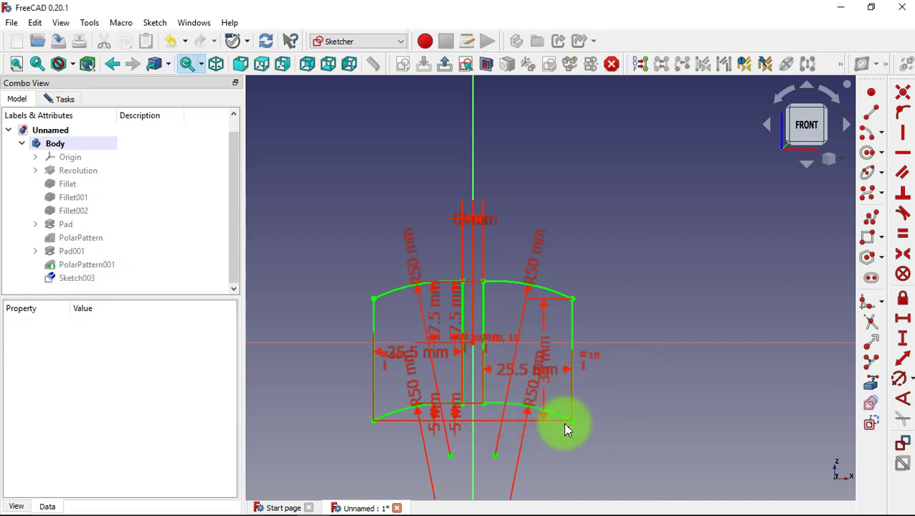
# Close Sketch003 and make PolarPattern001 visible again, then clear the selection
pyautogui.click(63, 101)
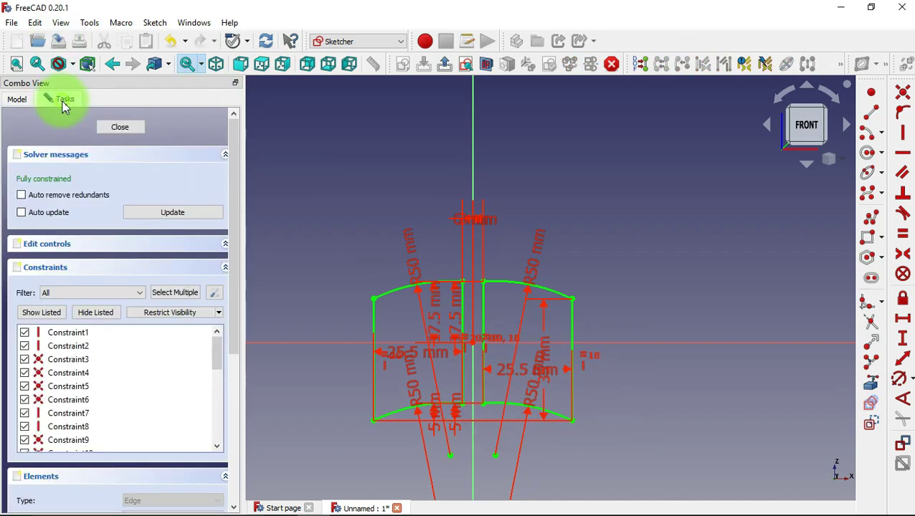
pyautogui.click(109, 130)
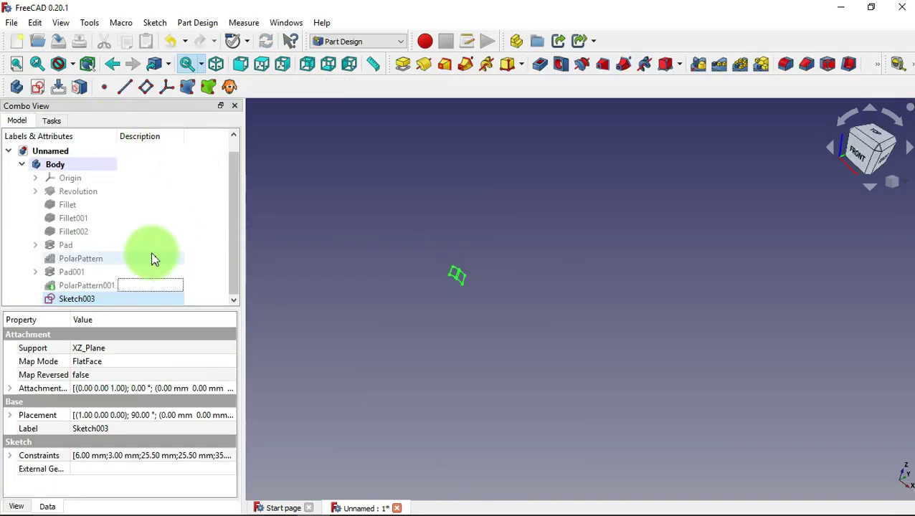
pyautogui.click(173, 288)
pyautogui.press('space')
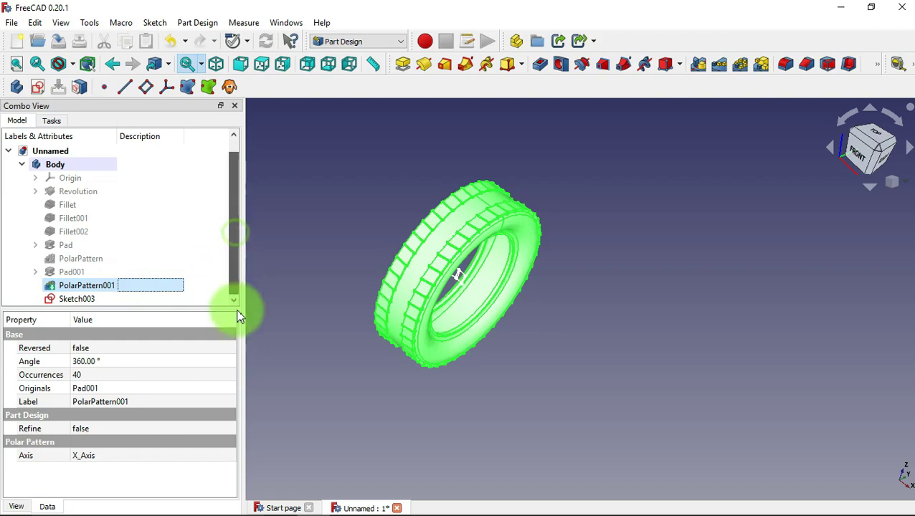
pyautogui.click(309, 327)
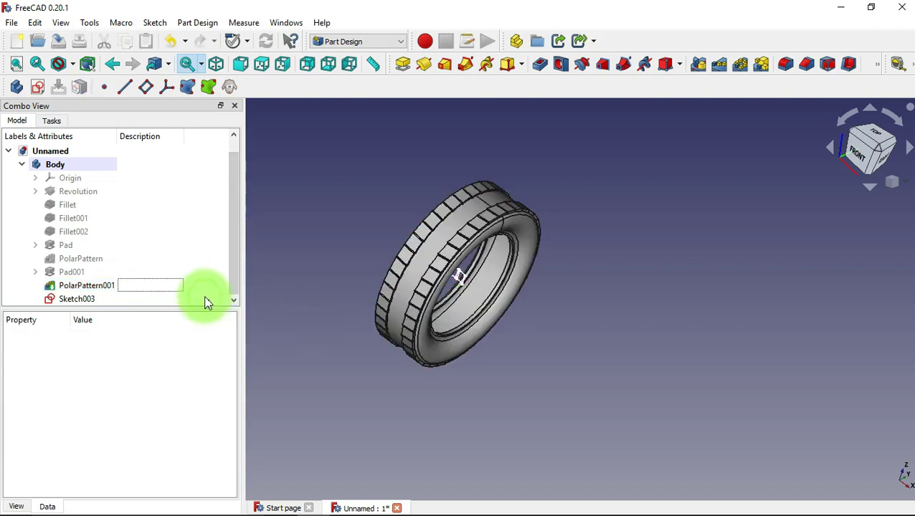
# Change Sketch003's attachment z-direction offset to 310.45-6 mm in the Attachment editor
pyautogui.click(139, 300)
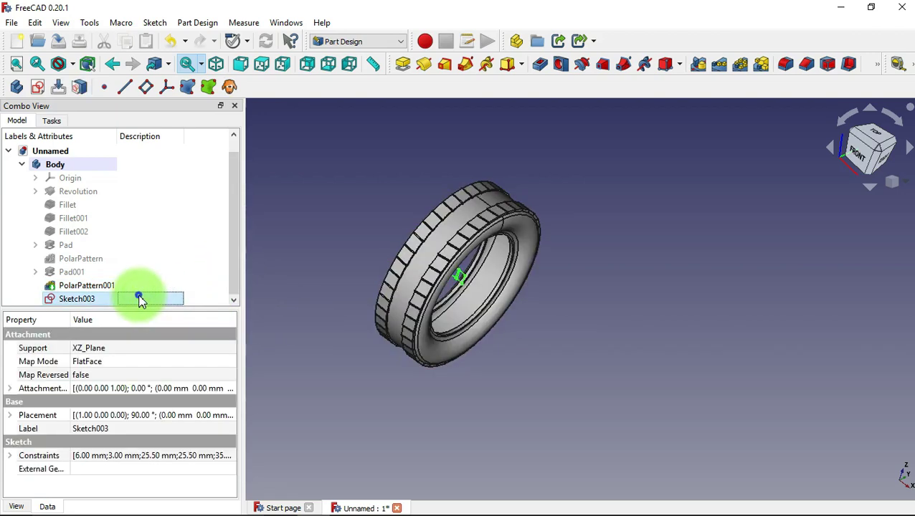
pyautogui.rightClick(139, 298)
pyautogui.click(231, 25)
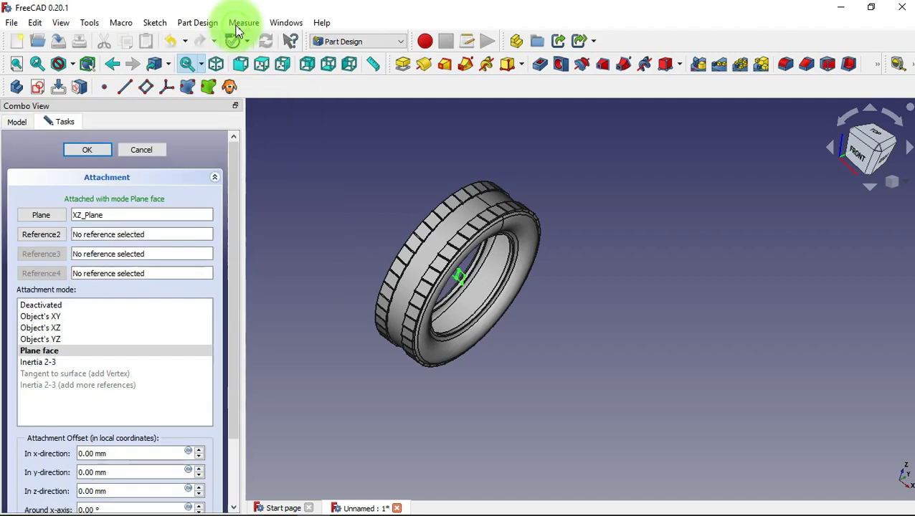
pyautogui.moveTo(234, 224); pyautogui.dragTo(239, 352)
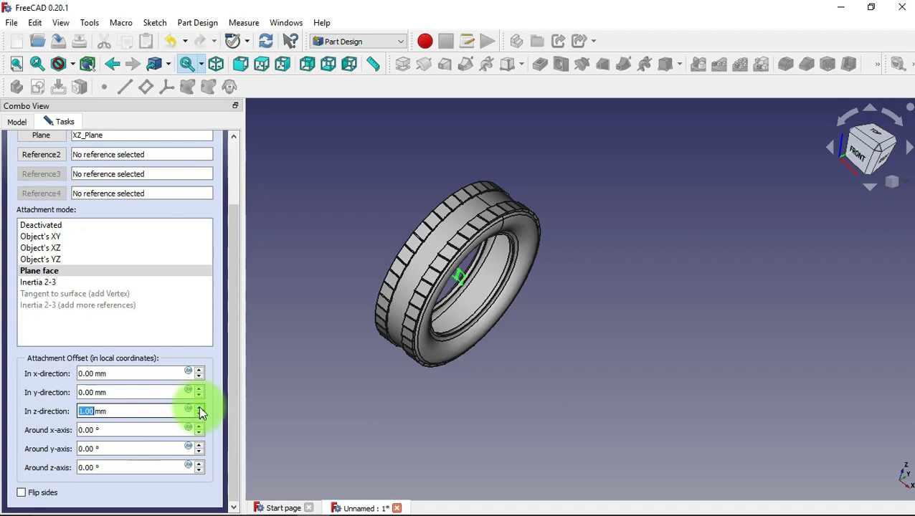
pyautogui.moveTo(167, 411); pyautogui.dragTo(66, 411)
pyautogui.write('310.45')
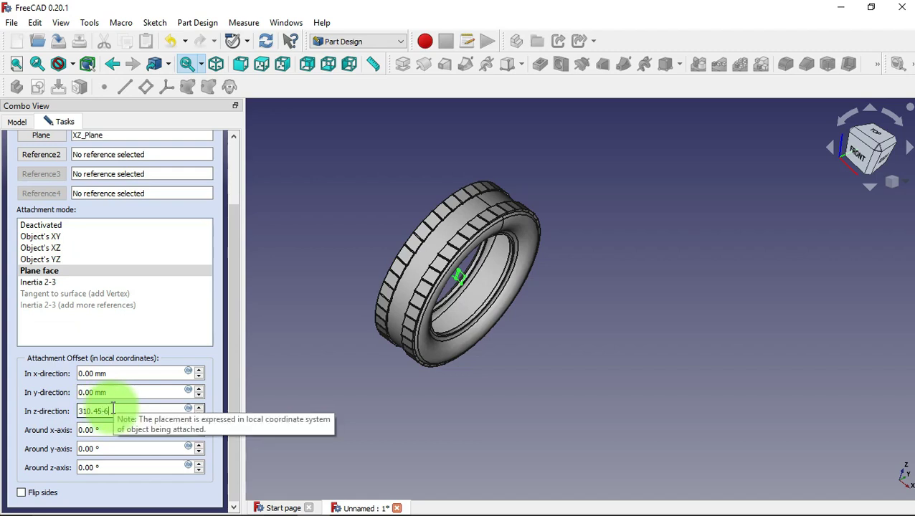
pyautogui.write('-6')
pyautogui.moveTo(238, 403); pyautogui.dragTo(240, 304)
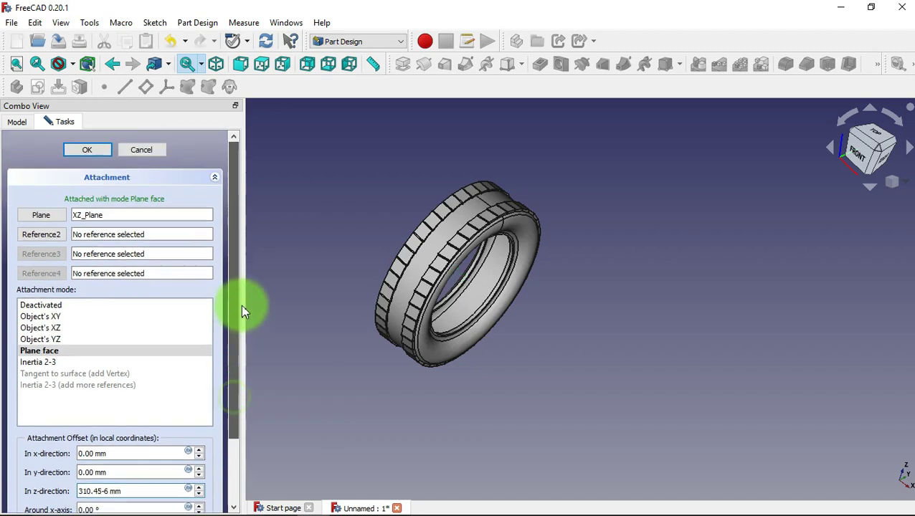
# Apply the attachment and pad Sketch003 by 11 mm to create Pad002
pyautogui.click(90, 150)
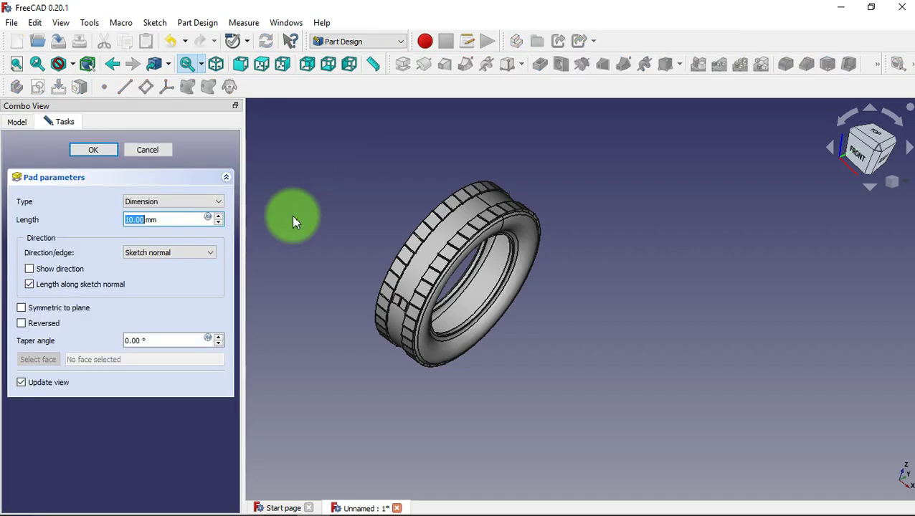
pyautogui.moveTo(182, 219); pyautogui.dragTo(113, 219)
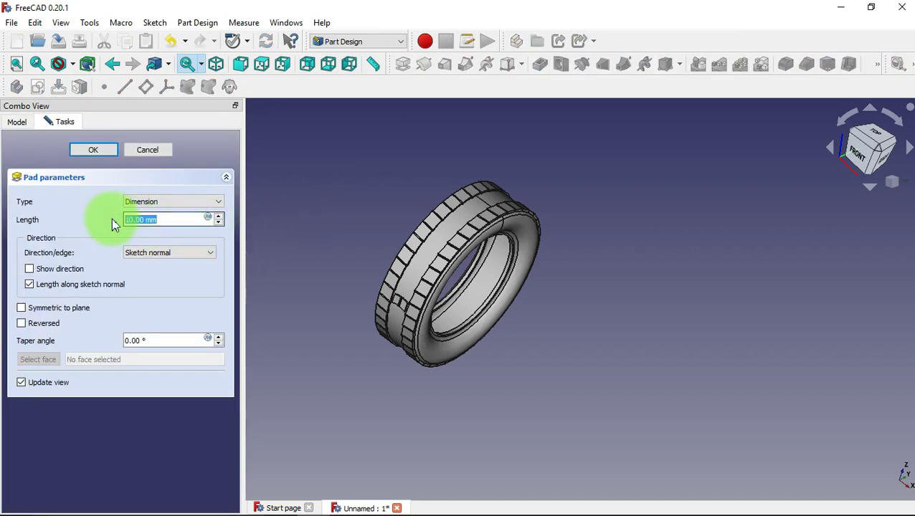
pyautogui.write('11')
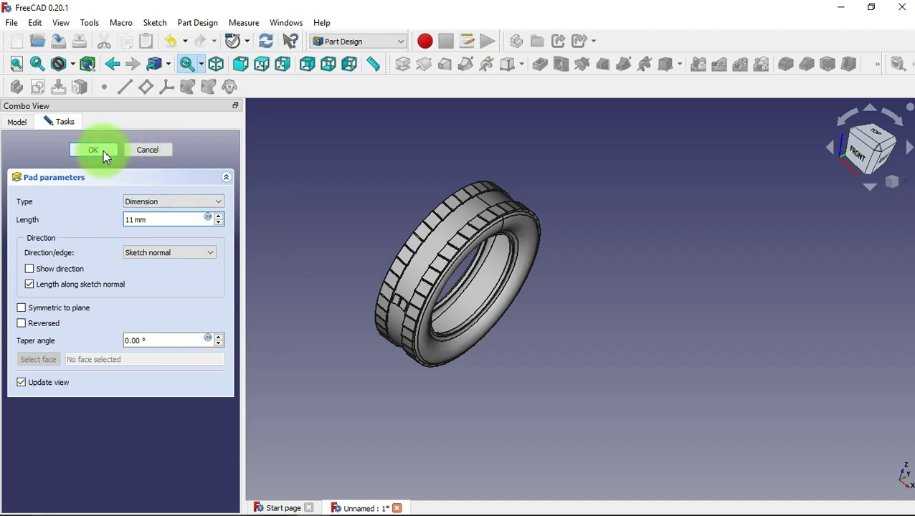
pyautogui.click(104, 156)
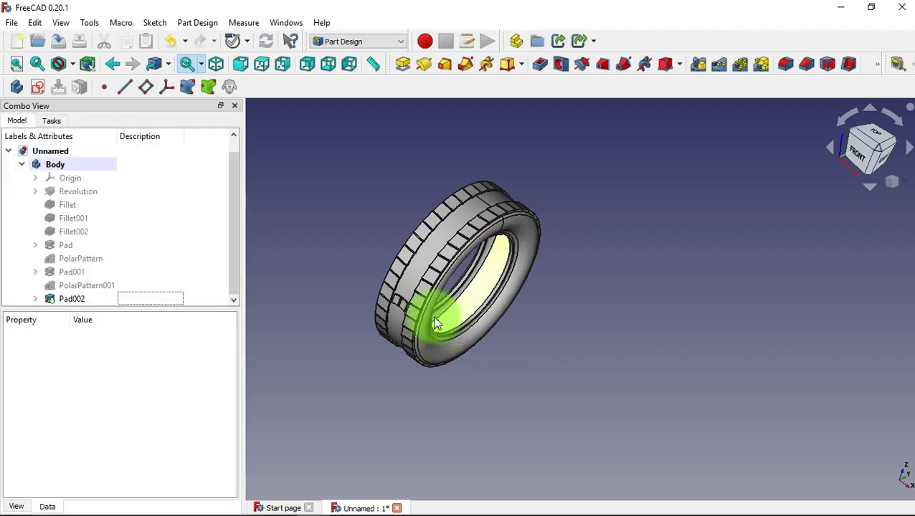
# Zoom in and orbit the tire to a flatter view of the new blocks
pyautogui.scroll(3, 403, 308)
pyautogui.moveTo(327, 288)
pyautogui.mouseDown(button='middle')
pyautogui.moveTo(383, 256)
pyautogui.moveTo(337, 230)
pyautogui.mouseUp(button='middle')
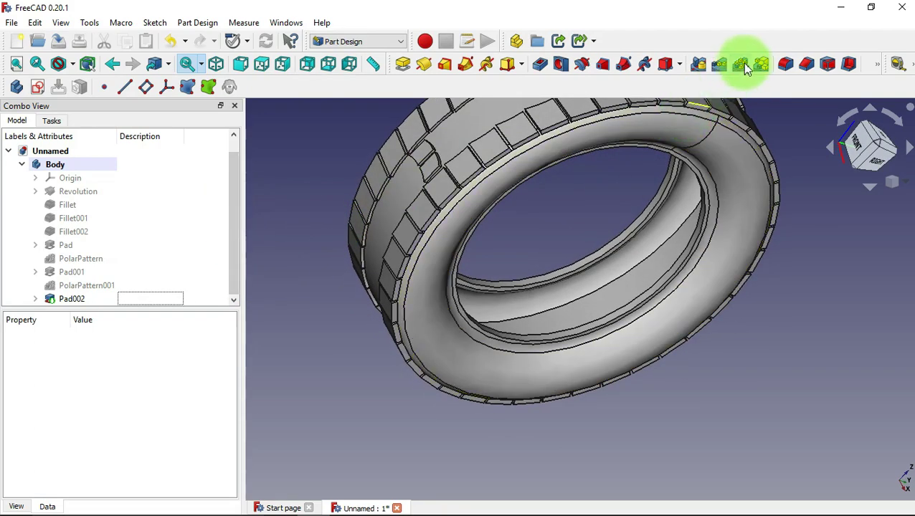
# Polar-pattern Pad002 48 times over 360° around the Base X axis
pyautogui.click(741, 68)
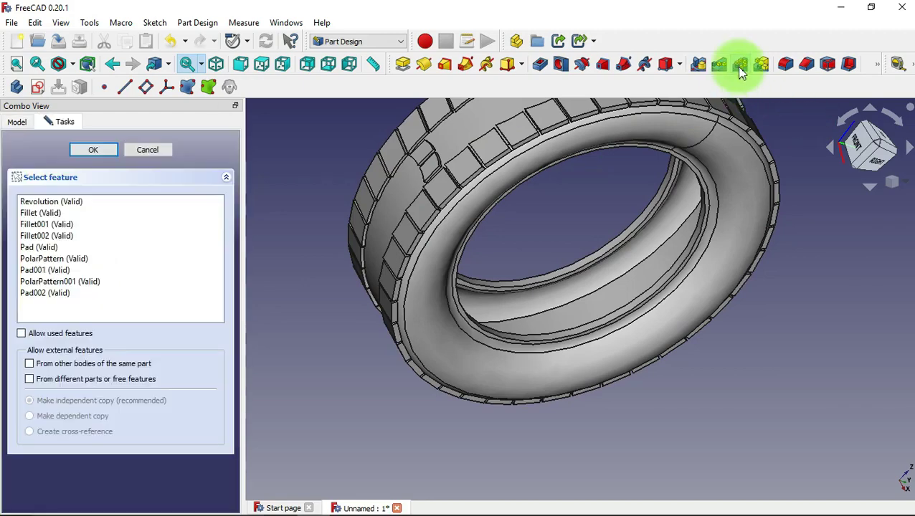
pyautogui.click(98, 294)
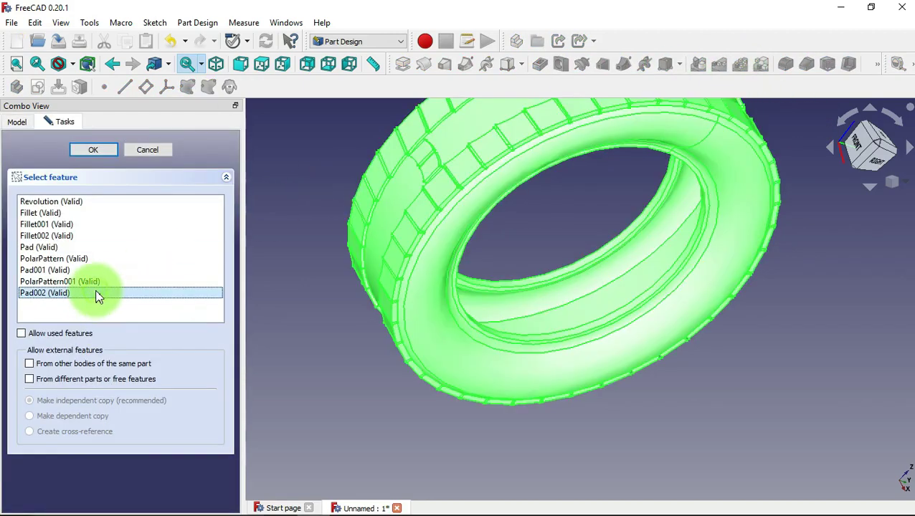
pyautogui.click(91, 149)
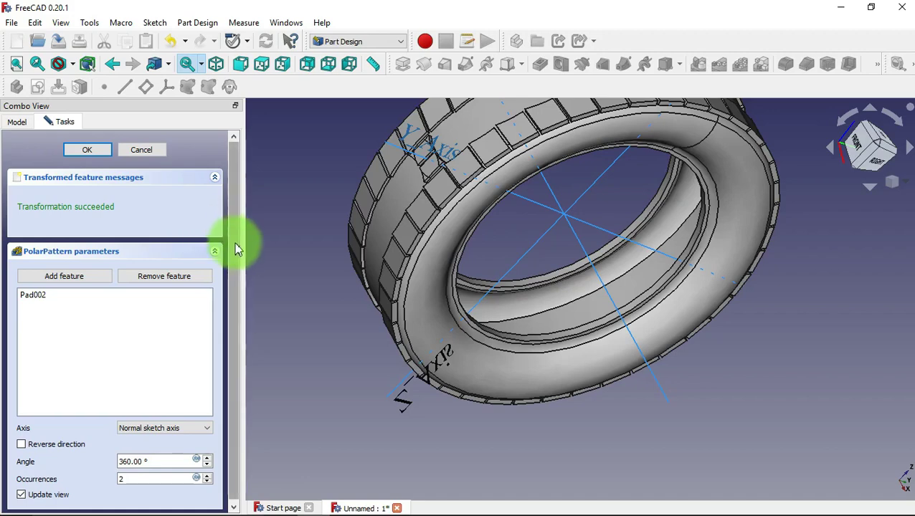
pyautogui.click(197, 426)
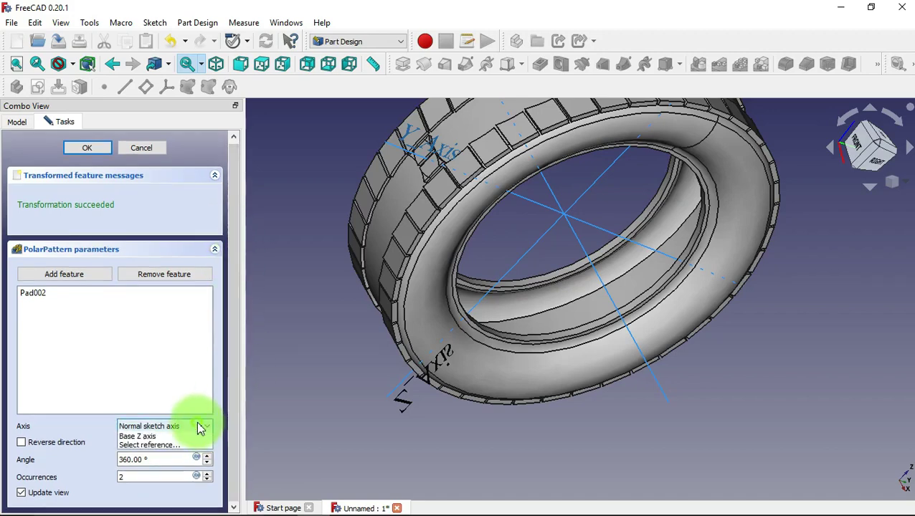
pyautogui.click(181, 464)
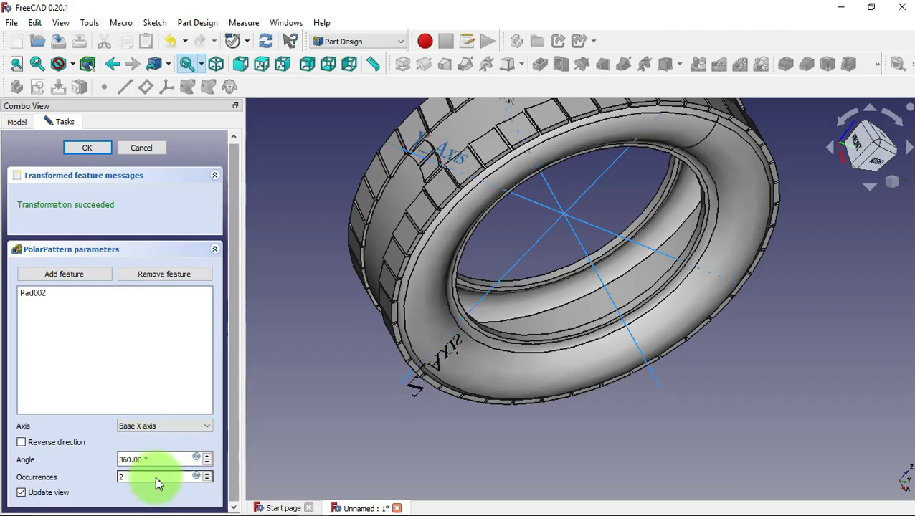
pyautogui.moveTo(161, 477); pyautogui.dragTo(117, 477)
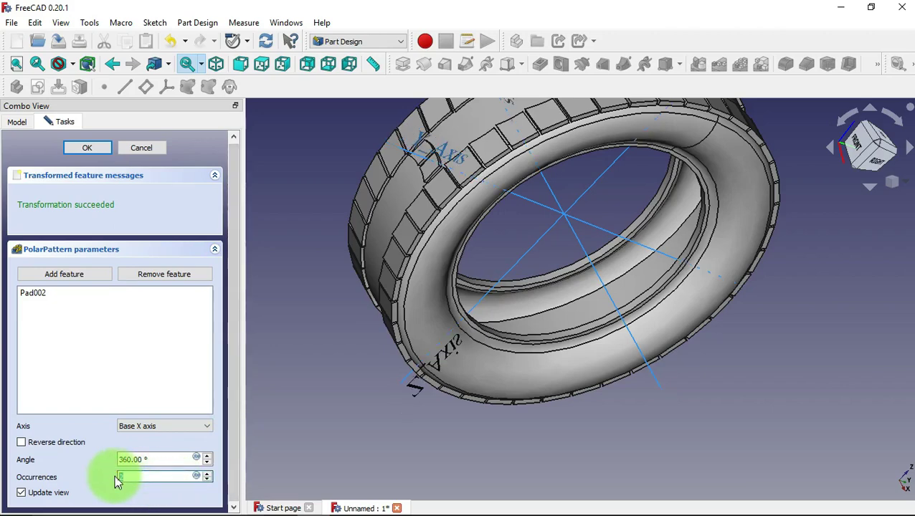
pyautogui.write('48')
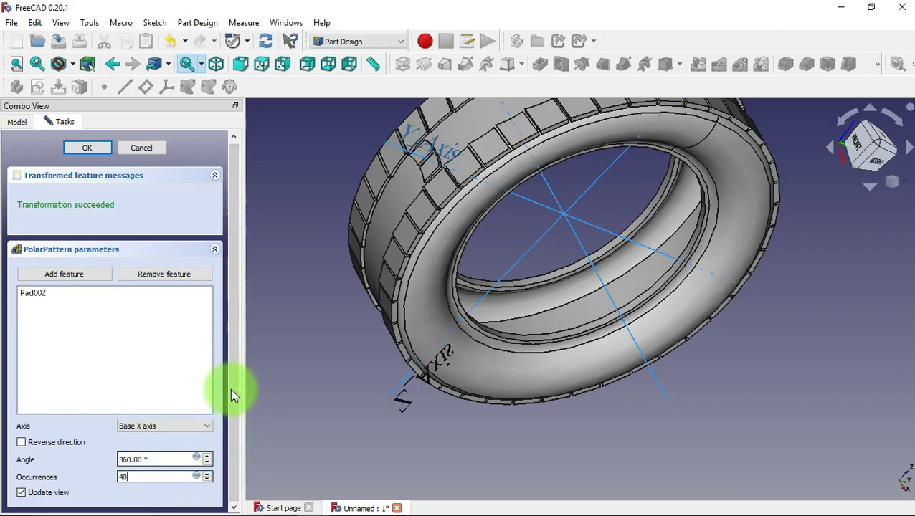
pyautogui.click(87, 149)
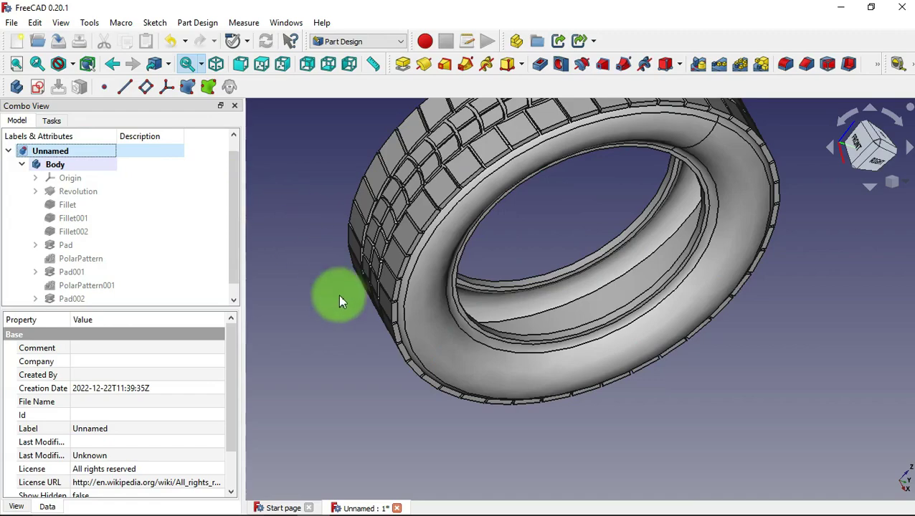
pyautogui.scroll(-2, 339, 301)
pyautogui.moveTo(304, 249)
pyautogui.mouseDown(button='middle')
pyautogui.moveTo(424, 323)
pyautogui.moveTo(439, 321)
pyautogui.moveTo(357, 239)
pyautogui.moveTo(359, 202)
pyautogui.mouseUp(button='middle')
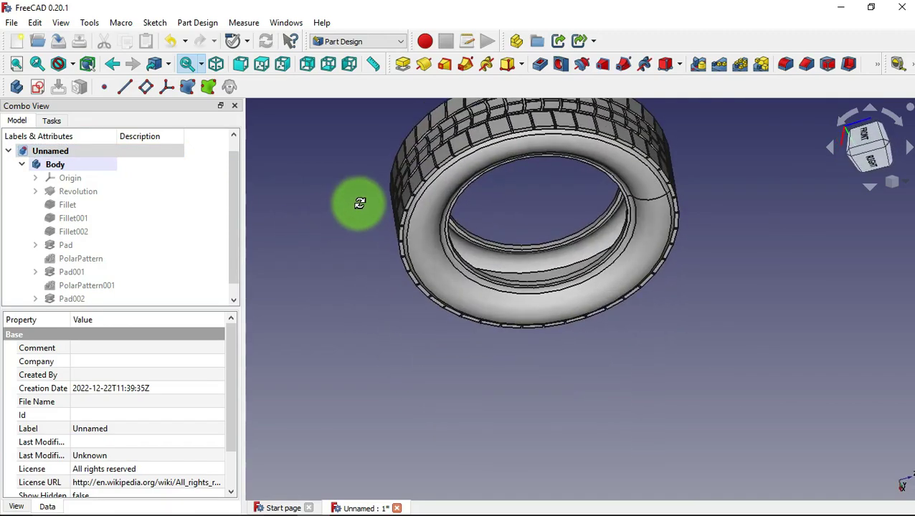
pyautogui.click(218, 65)
pyautogui.scroll(2, 329, 272)
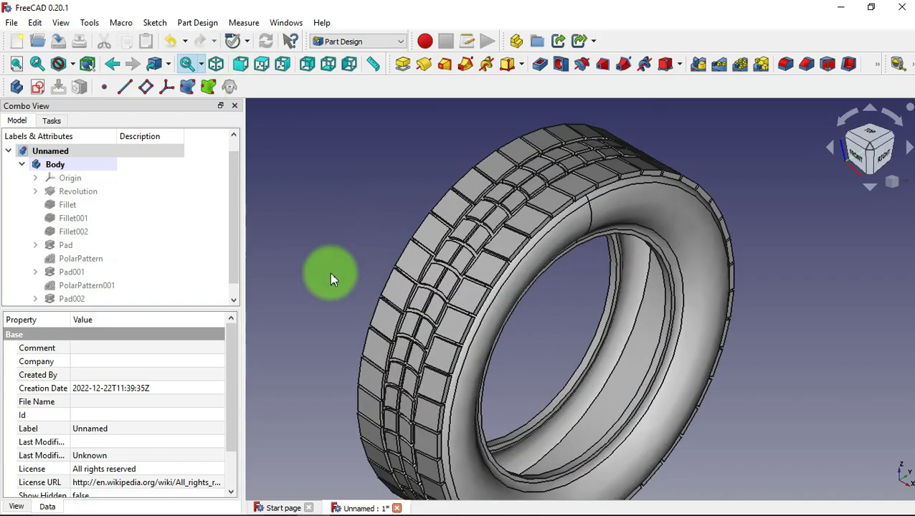
pyautogui.scroll(2, 330, 272)
pyautogui.moveTo(331, 273)
pyautogui.mouseDown(button='middle')
pyautogui.moveTo(416, 320)
pyautogui.moveTo(429, 318)
pyautogui.moveTo(383, 306)
pyautogui.moveTo(334, 267)
pyautogui.moveTo(354, 204)
pyautogui.mouseUp(button='middle')
pyautogui.scroll(2, 313, 329)
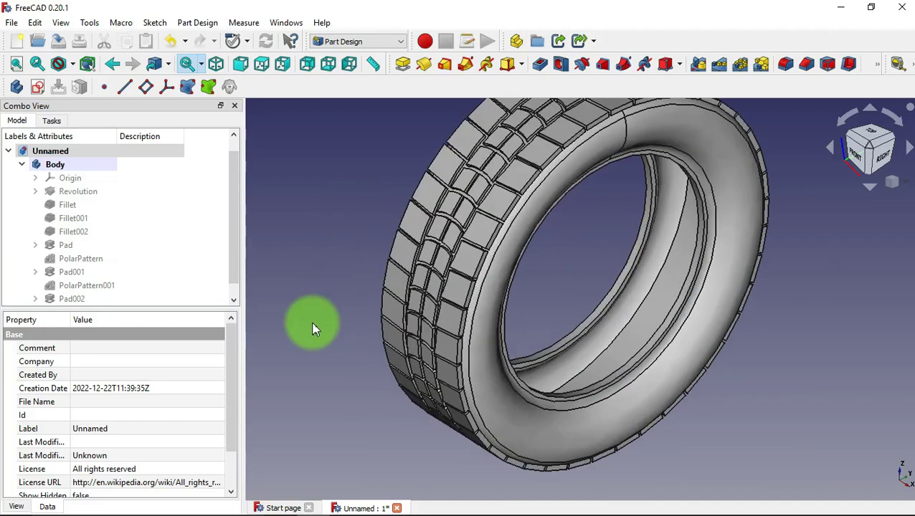
pyautogui.click(149, 165)
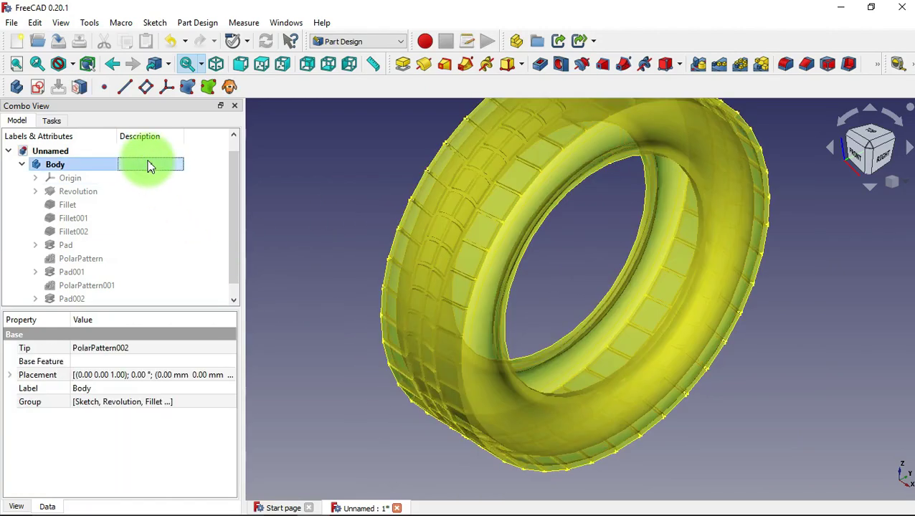
# Set the Body's display material to Plastic
pyautogui.rightClick(149, 167)
pyautogui.click(215, 206)
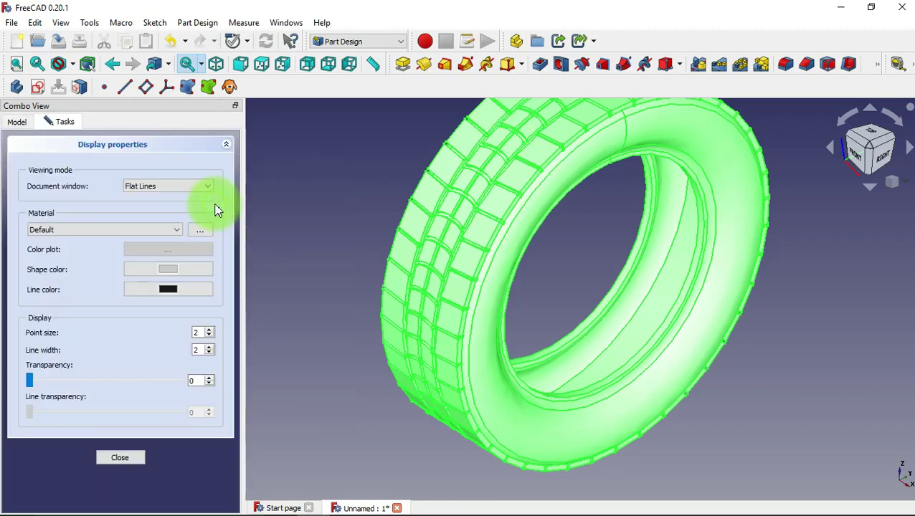
pyautogui.click(164, 228)
pyautogui.scroll(-1, 131, 267)
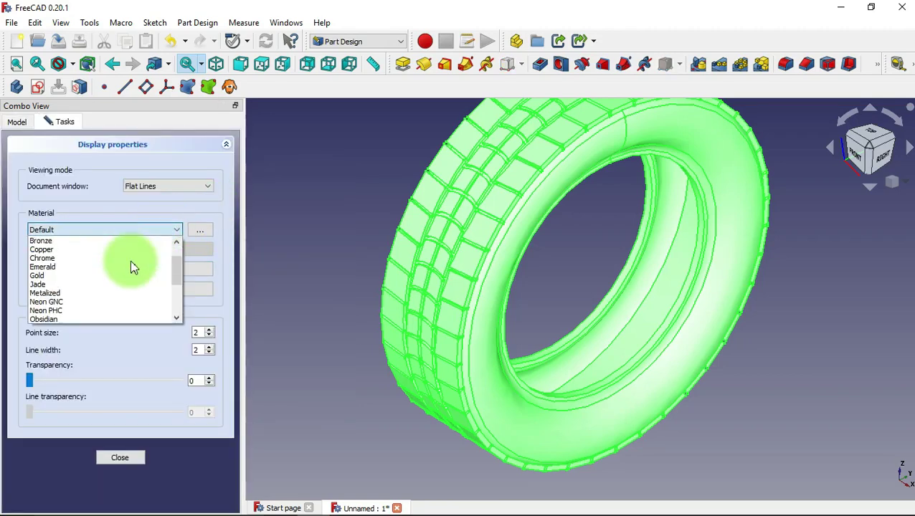
pyautogui.scroll(-1, 131, 267)
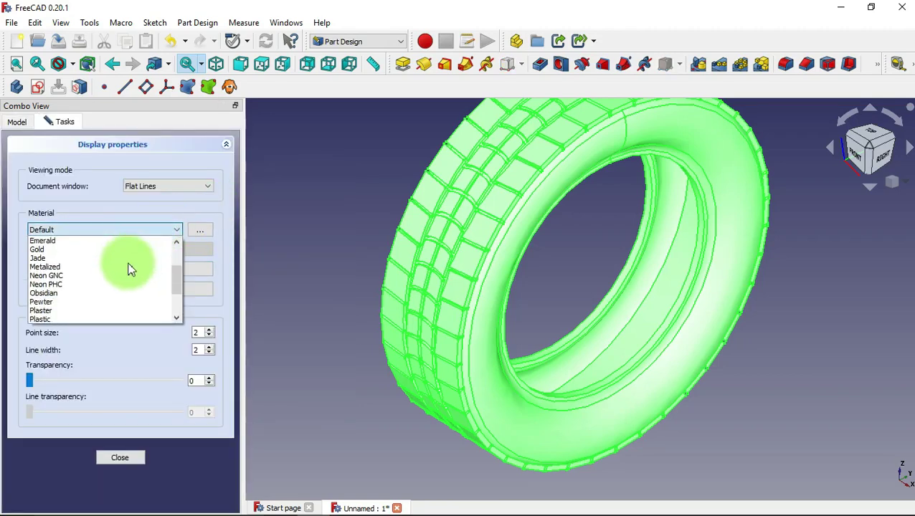
pyautogui.click(92, 320)
# Change the Body's shape colour from black to grey #7f7f7f
pyautogui.click(173, 276)
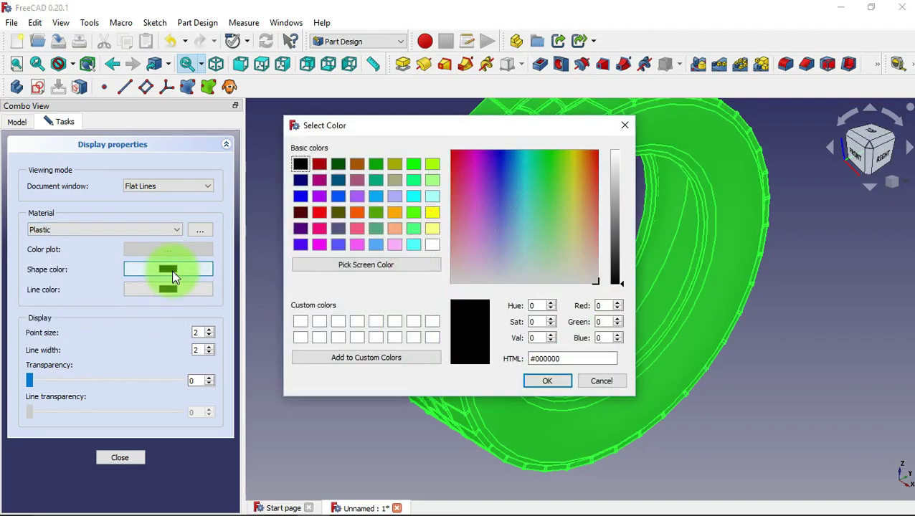
pyautogui.moveTo(495, 126); pyautogui.dragTo(198, 56)
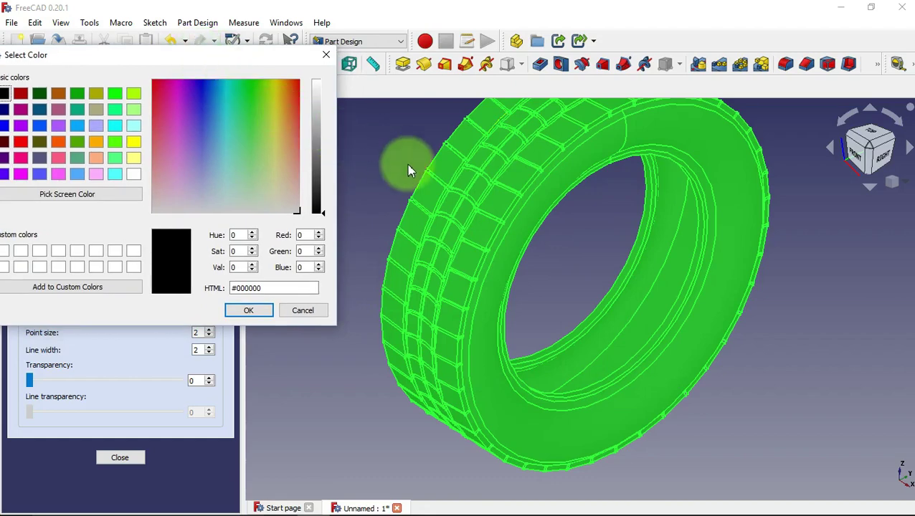
pyautogui.scroll(-3, 407, 163)
pyautogui.moveTo(322, 215); pyautogui.dragTo(319, 146)
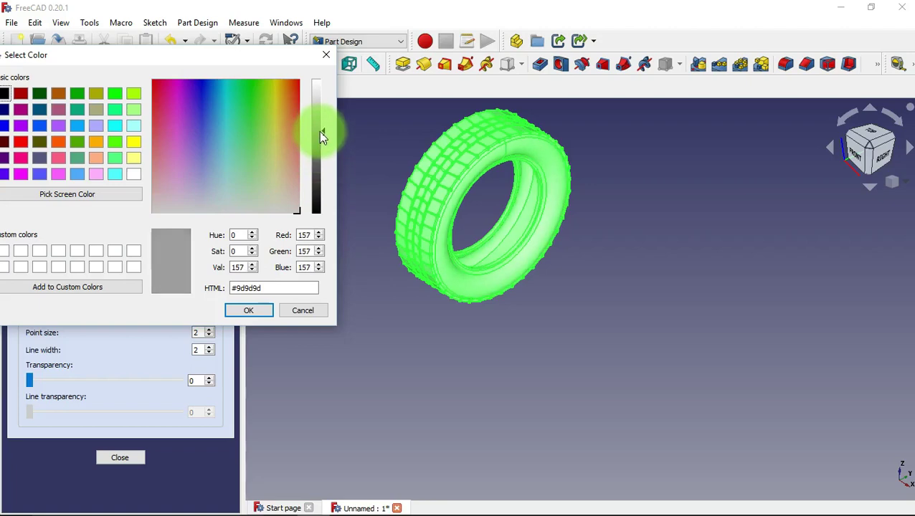
pyautogui.click(249, 310)
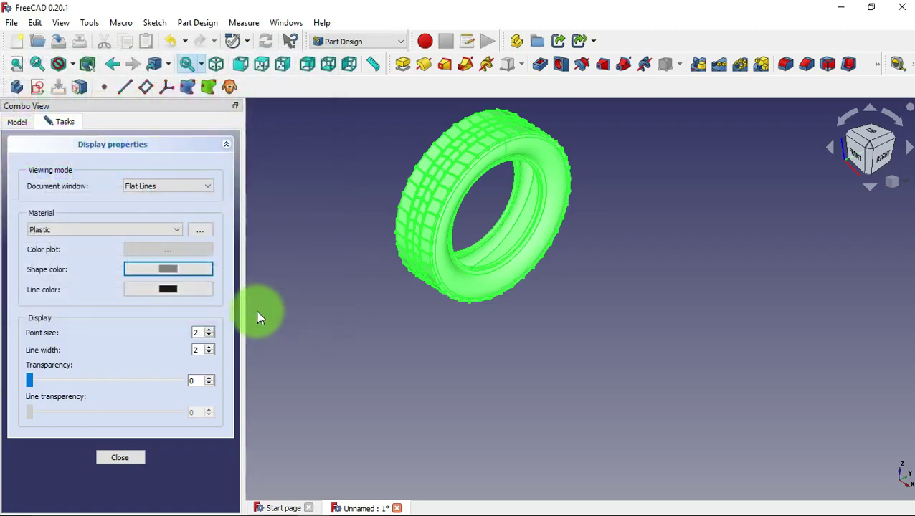
# Set line width 1 and dark grey #3e3e3e line colour, then close the appearance settings
pyautogui.click(210, 351)
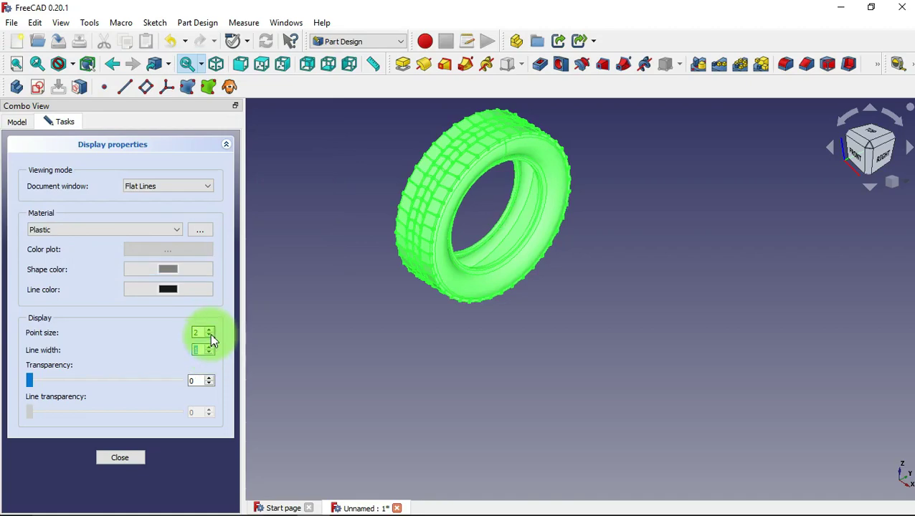
pyautogui.click(172, 290)
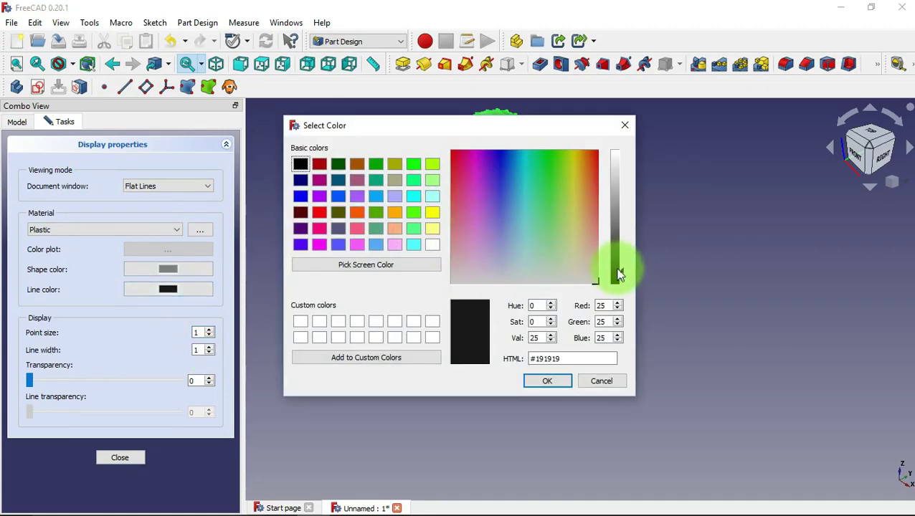
pyautogui.click(620, 251)
pyautogui.click(557, 381)
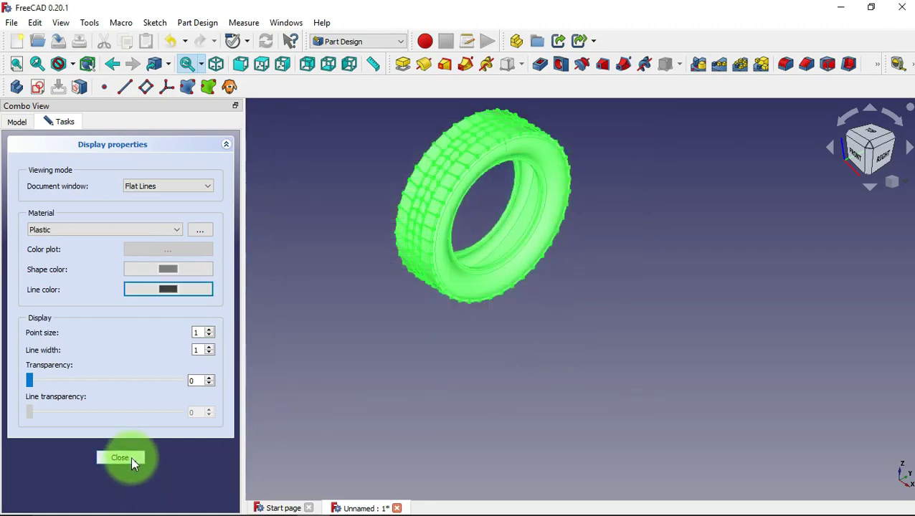
pyautogui.click(130, 457)
pyautogui.click(373, 302)
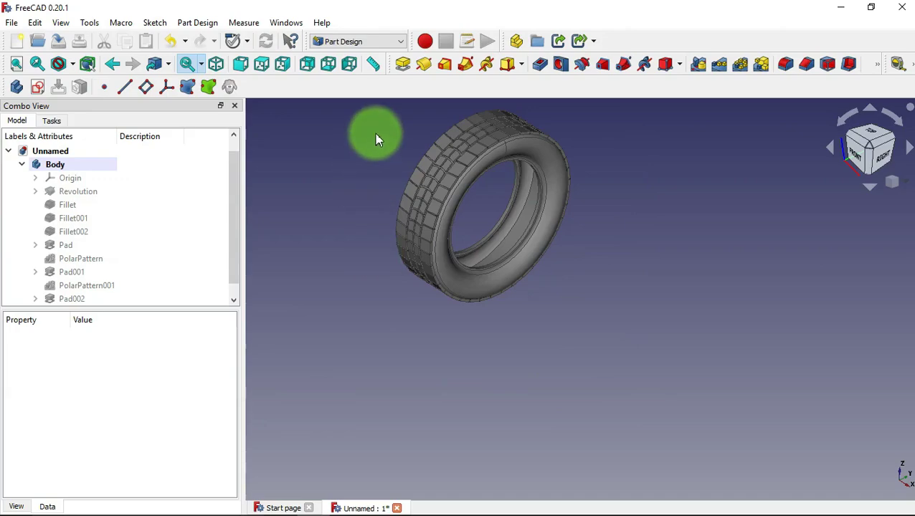
pyautogui.scroll(2, 375, 136)
pyautogui.scroll(2, 374, 133)
pyautogui.scroll(-1, 374, 132)
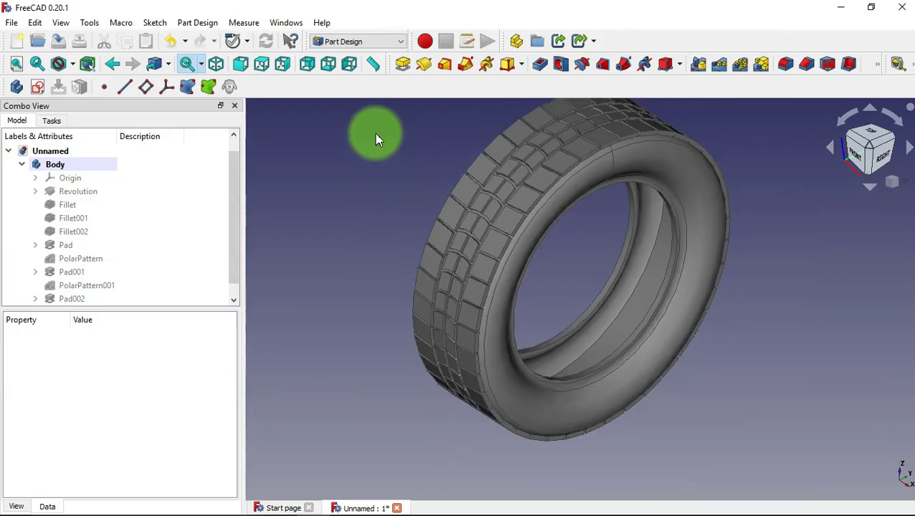
pyautogui.moveTo(364, 266)
pyautogui.mouseDown(button='middle')
pyautogui.moveTo(752, 445)
pyautogui.moveTo(823, 324)
pyautogui.moveTo(714, 224)
pyautogui.moveTo(570, 374)
pyautogui.moveTo(592, 404)
pyautogui.moveTo(618, 410)
pyautogui.moveTo(549, 365)
pyautogui.moveTo(511, 354)
pyautogui.mouseUp(button='middle')
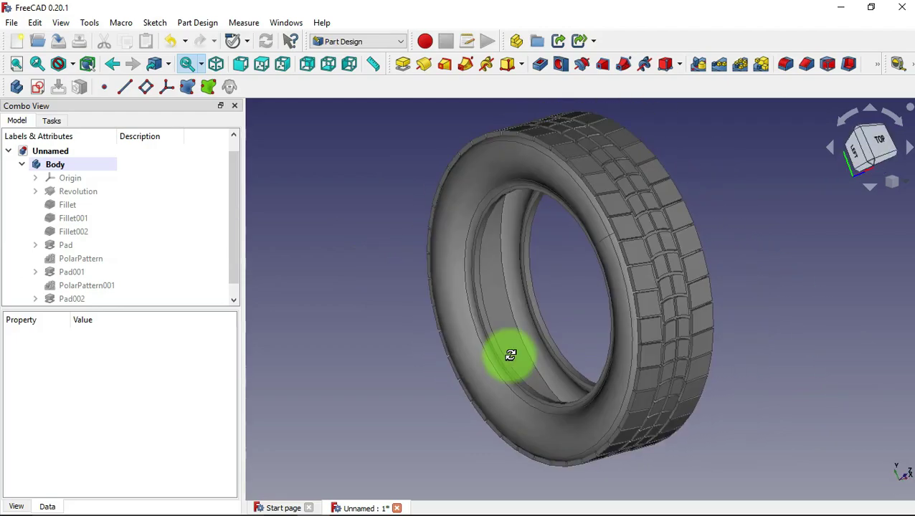
pyautogui.click(216, 64)
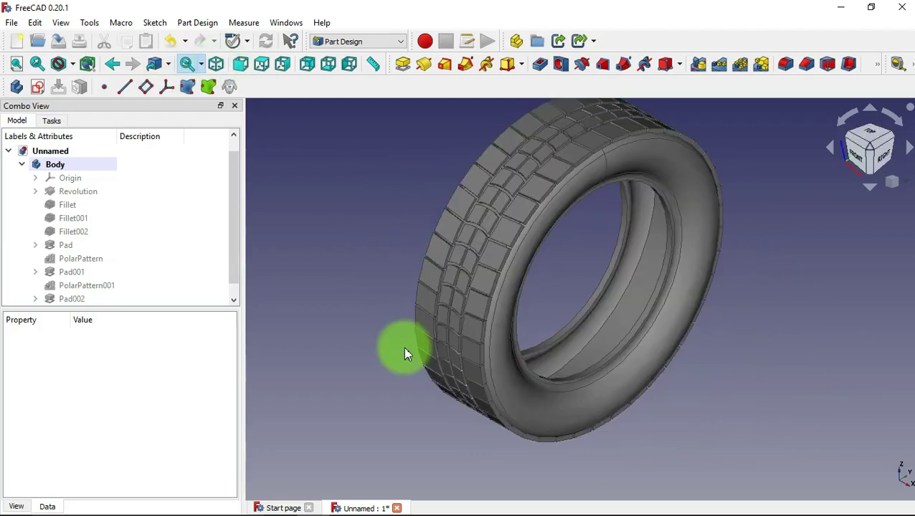
pyautogui.scroll(-1, 395, 416)
pyautogui.scroll(2, 387, 221)
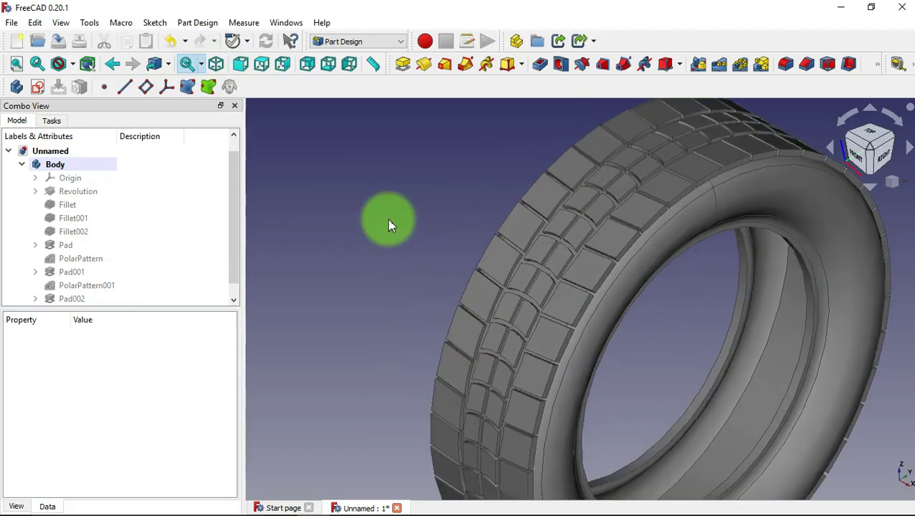